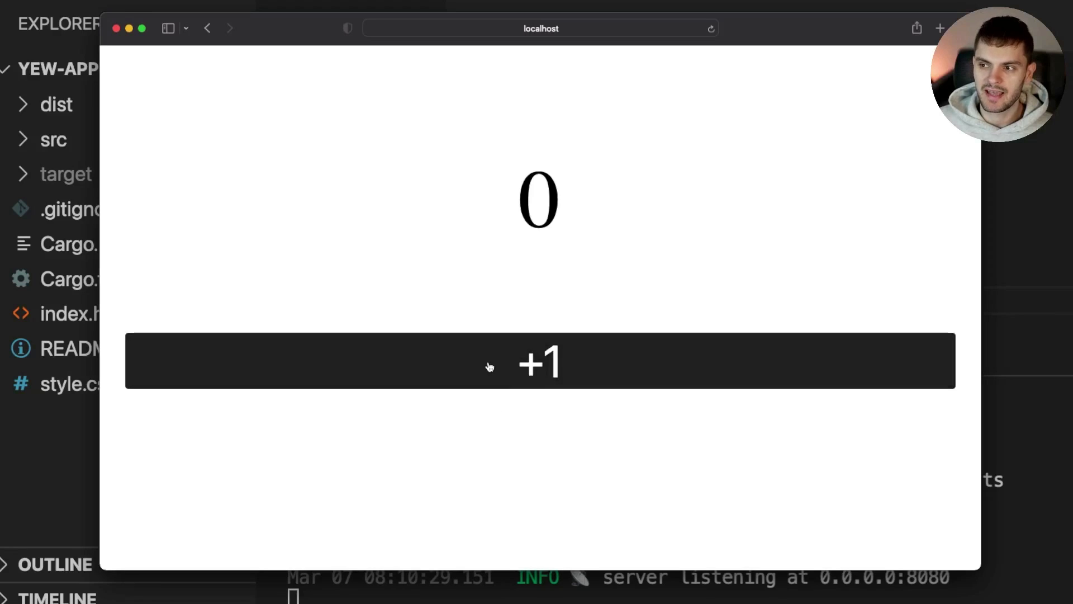
Raise the counter to 8 with repeated +1 presses on the localhost page.
double_click(490, 366)
triple_click(491, 366)
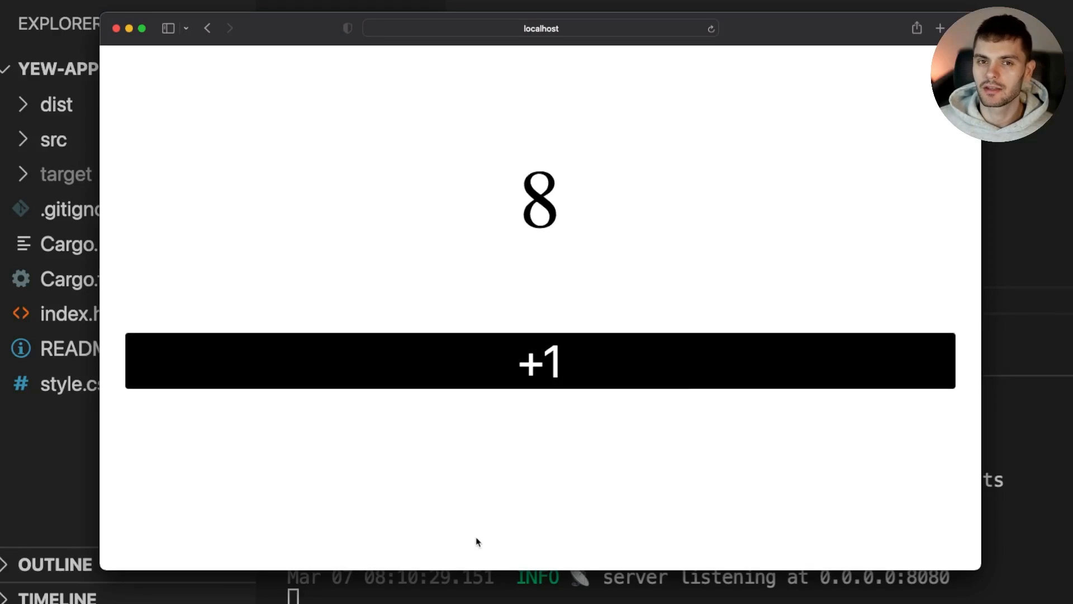
left_click(730, 479)
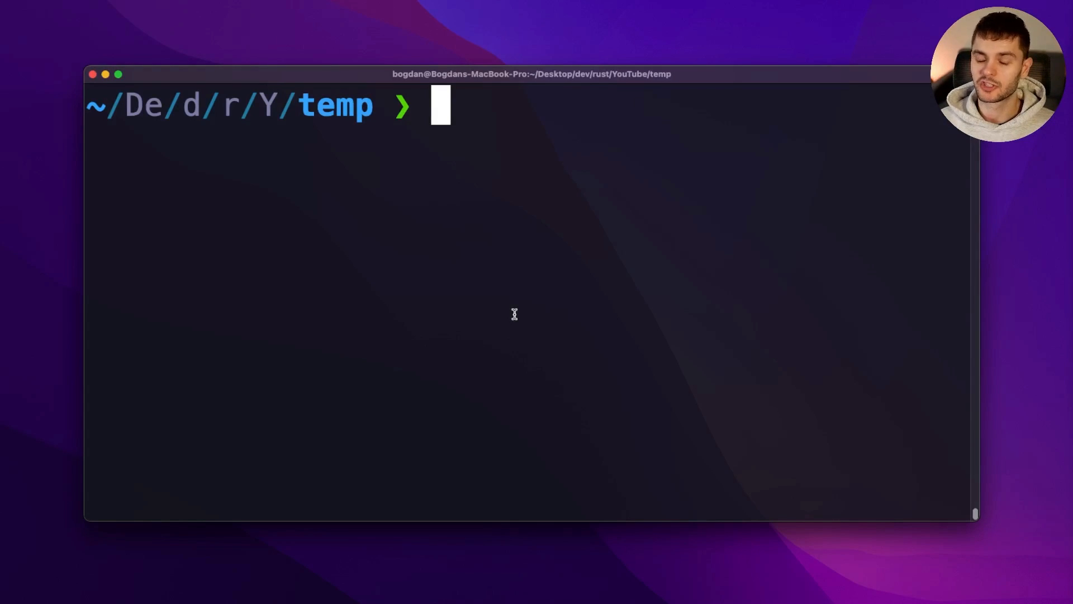
type("r")
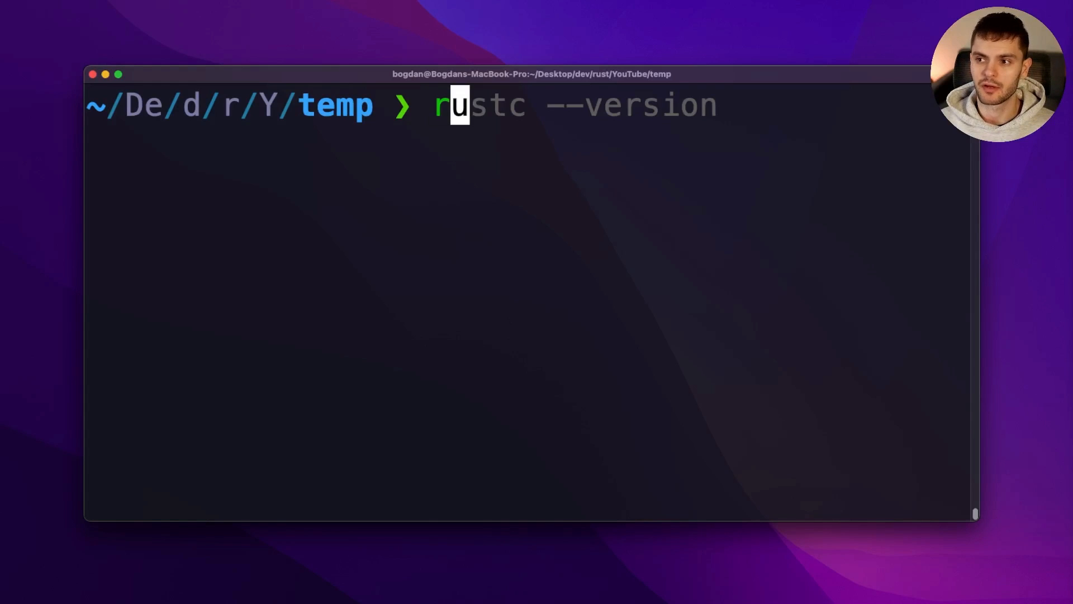
type("ustc --version")
Run rustc --version, rustup target add wasm32-unknown-unknown, and cargo install trunk.
key("Return")
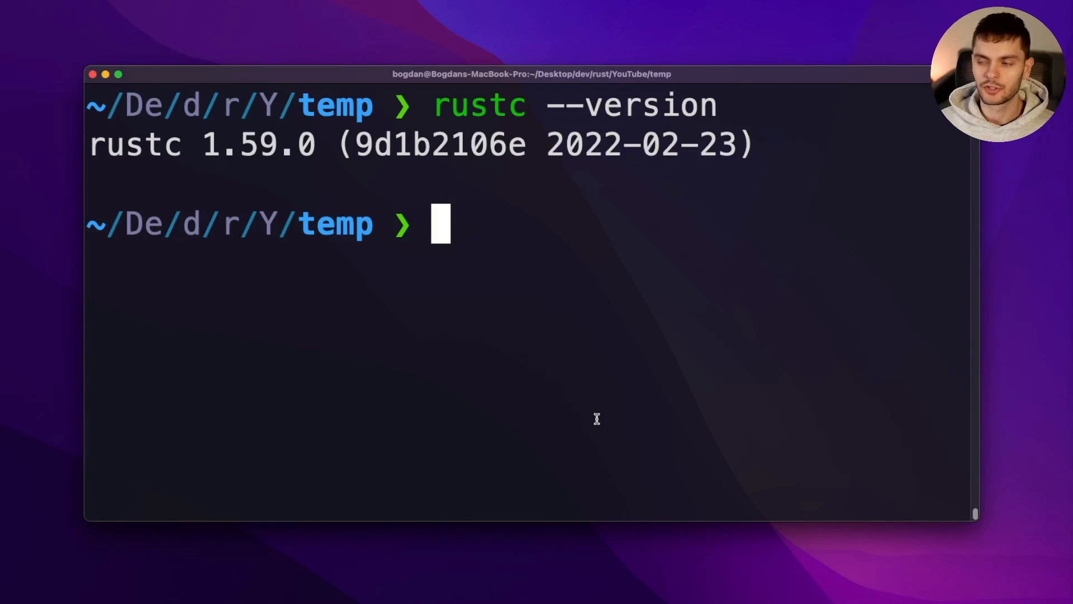
type("rustup ")
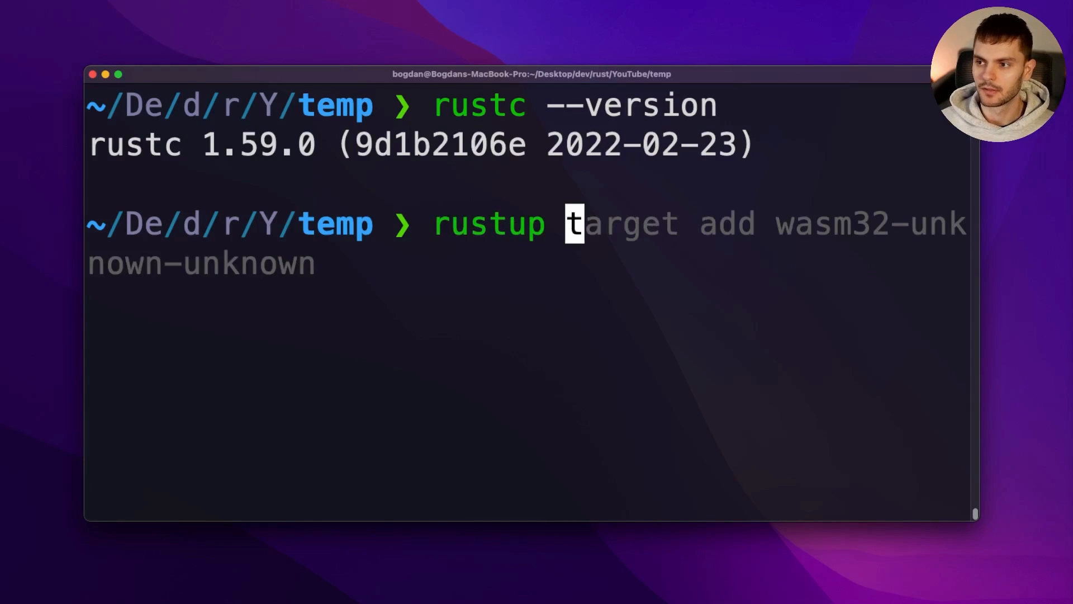
type("target add wasm32-")
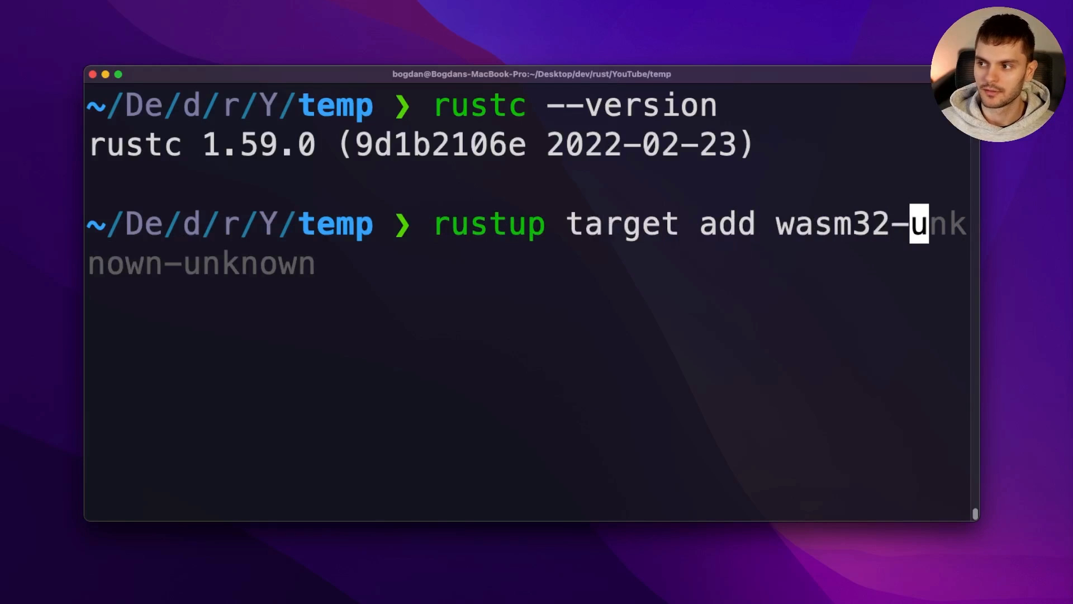
type("unknown-unknown")
key("Return")
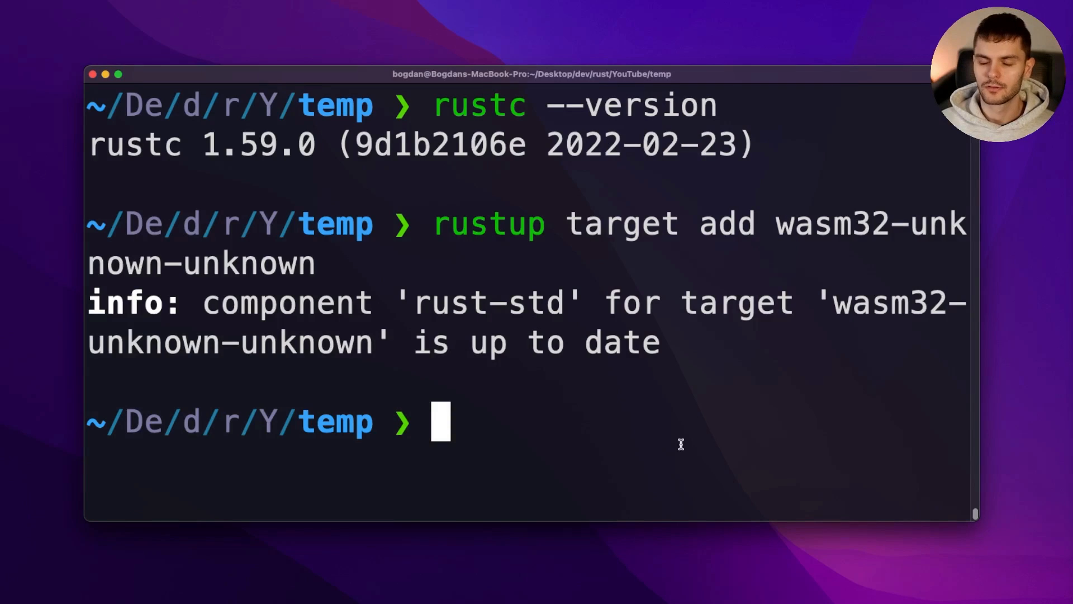
type("cargo install trunk")
key("Return")
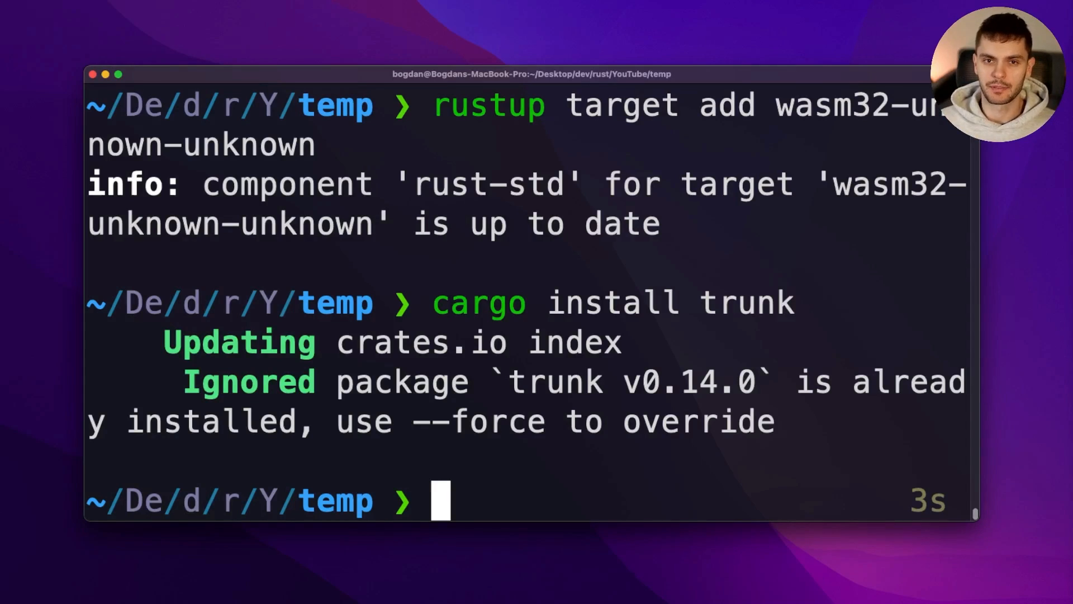
type("cargo new yew-app")
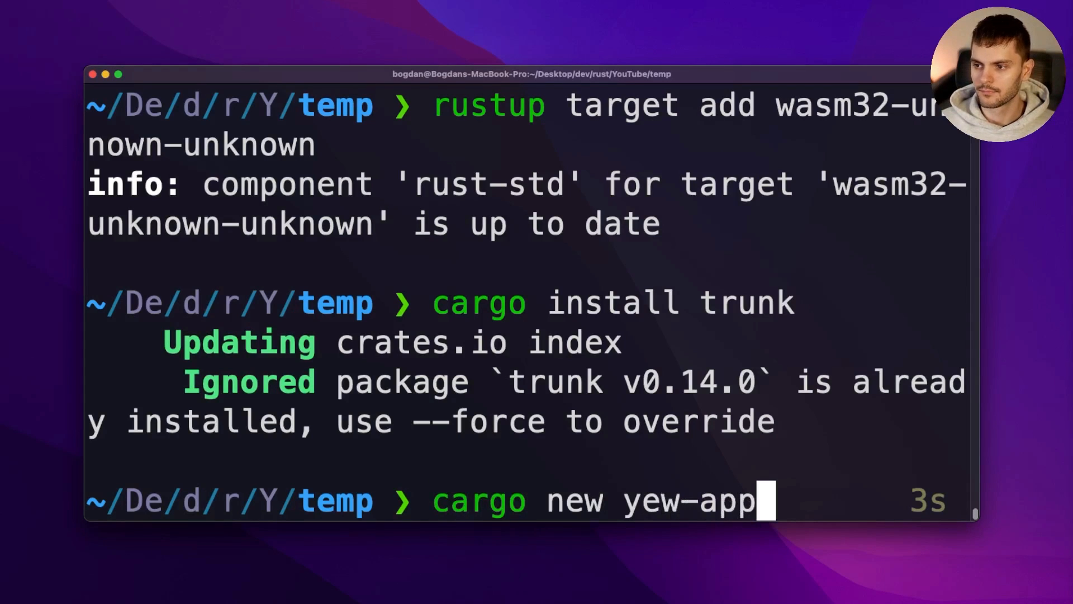
Run cargo new yew-app, cd into yew-app/, and launch code . on the folder.
key("Return")
type("c")
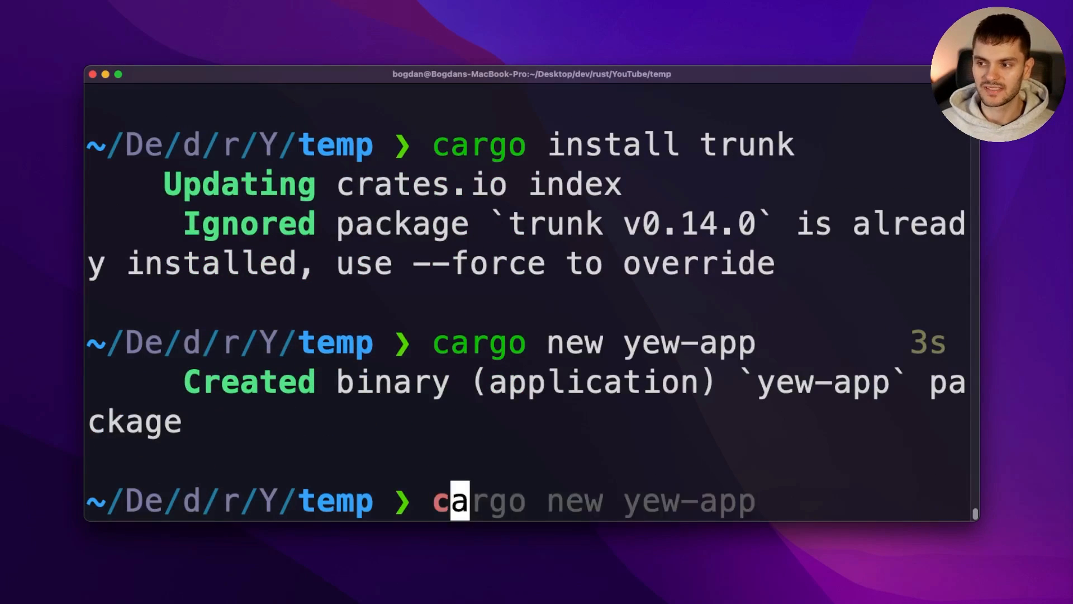
type("d ye")
key("Tab")
key("Return")
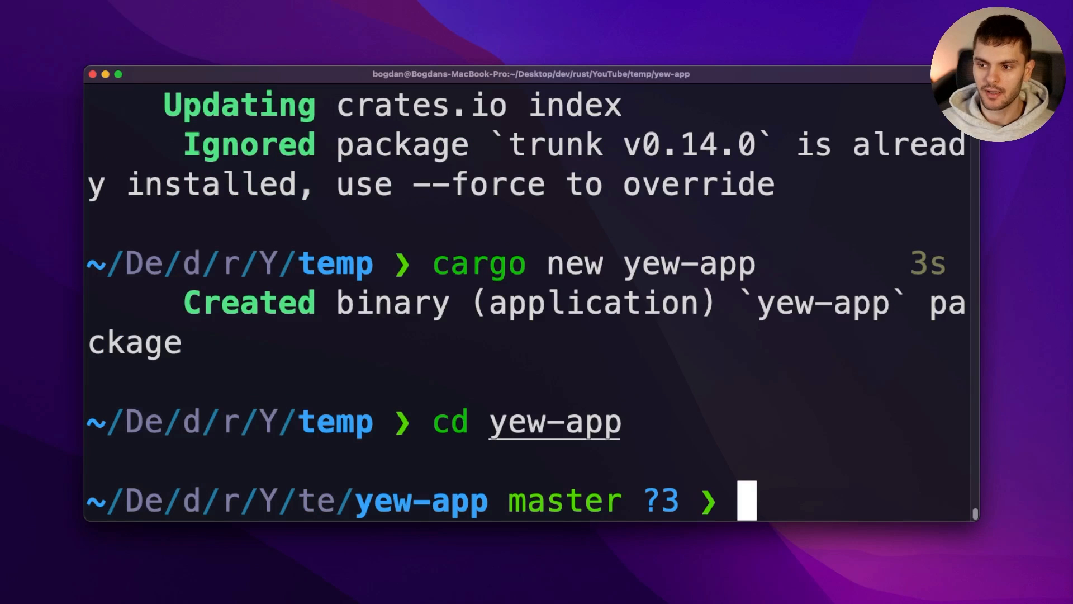
type("code .")
key("Return")
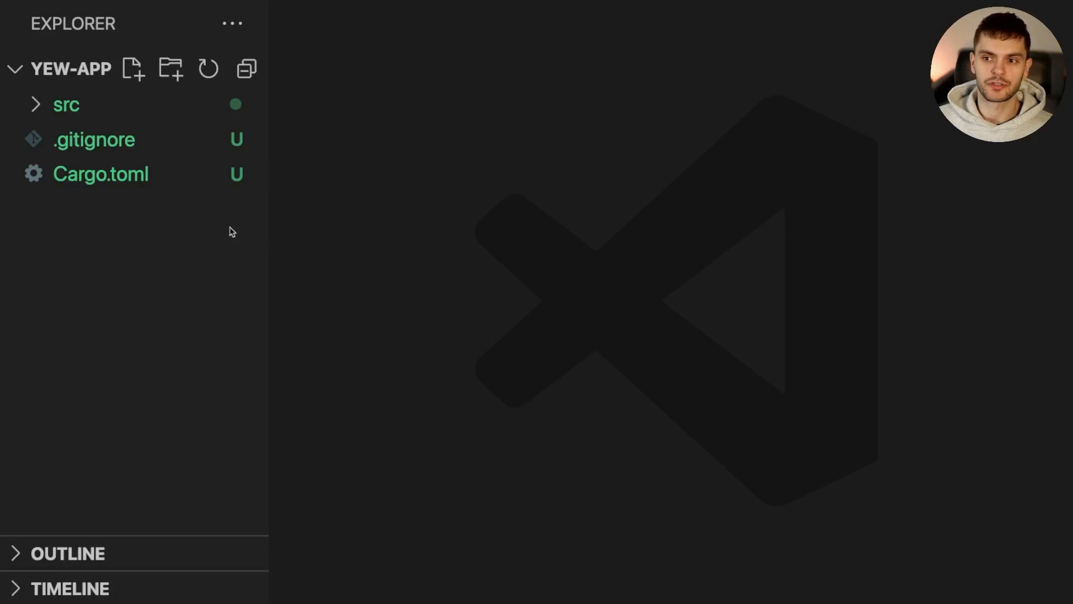
Add yew = "0.19.3" under [dependencies] in Cargo.toml and save.
left_click(149, 175)
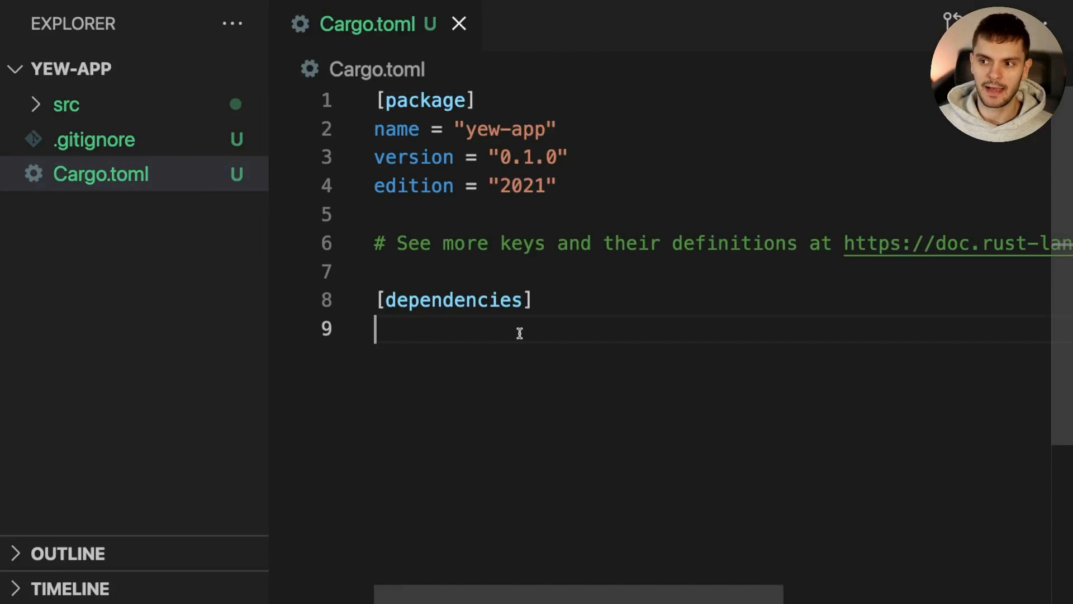
type("yew = \"0.19.3\"")
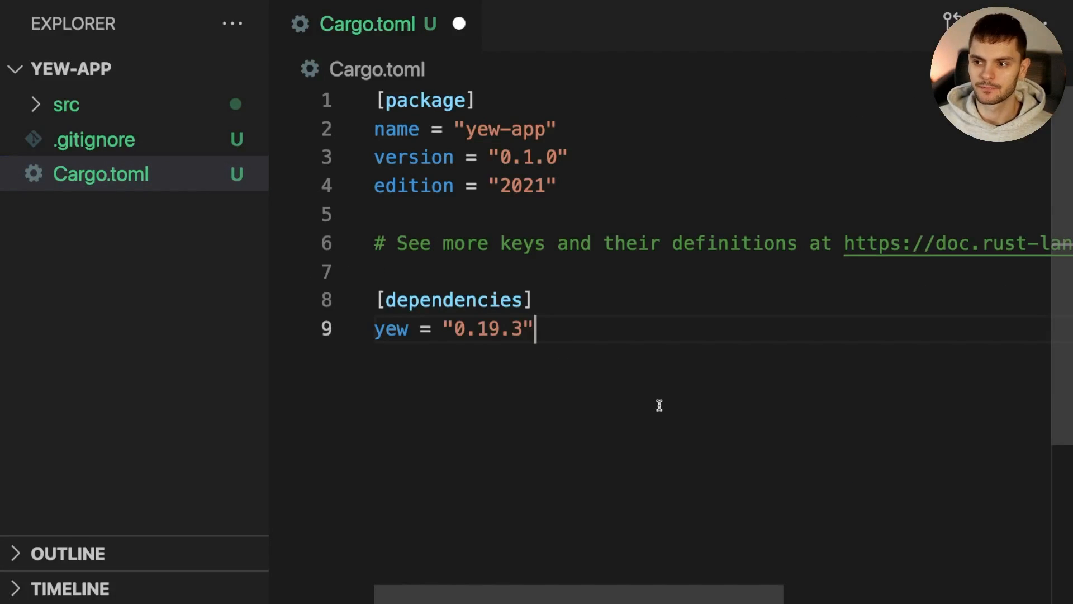
key("ctrl+s")
Add use yew::prelude::*; at the top of src/main.rs and save.
left_click(144, 108)
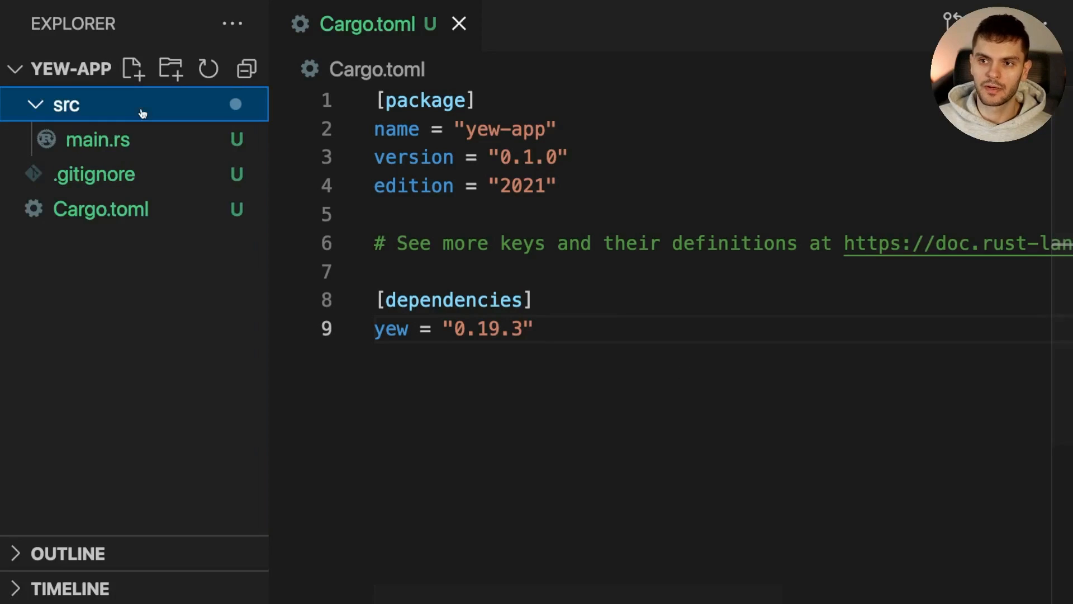
left_click(143, 139)
key("Return")
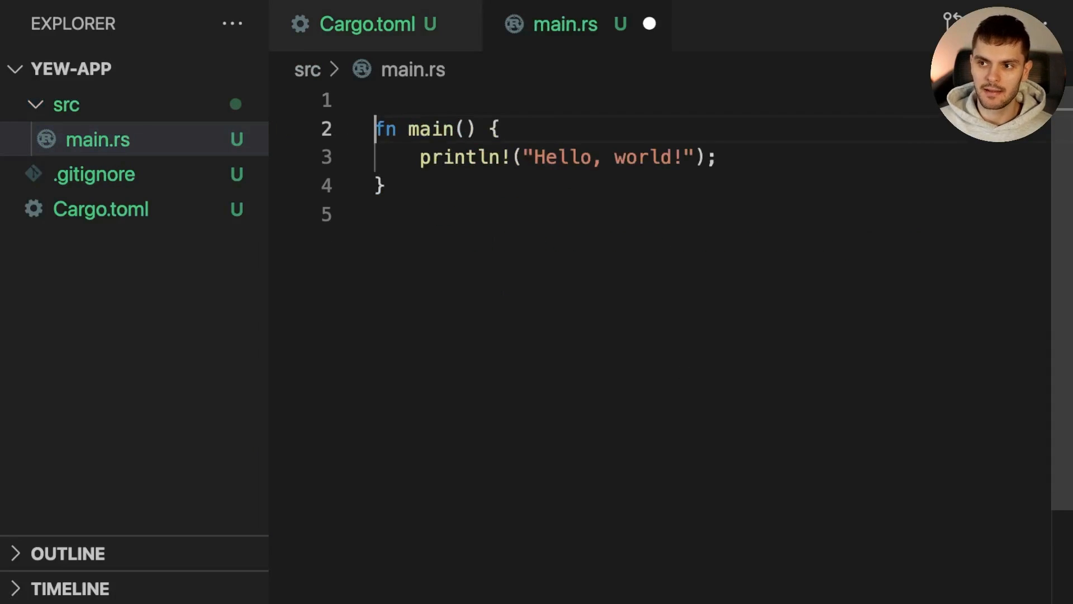
key("Return")
key("Up")
key("Up")
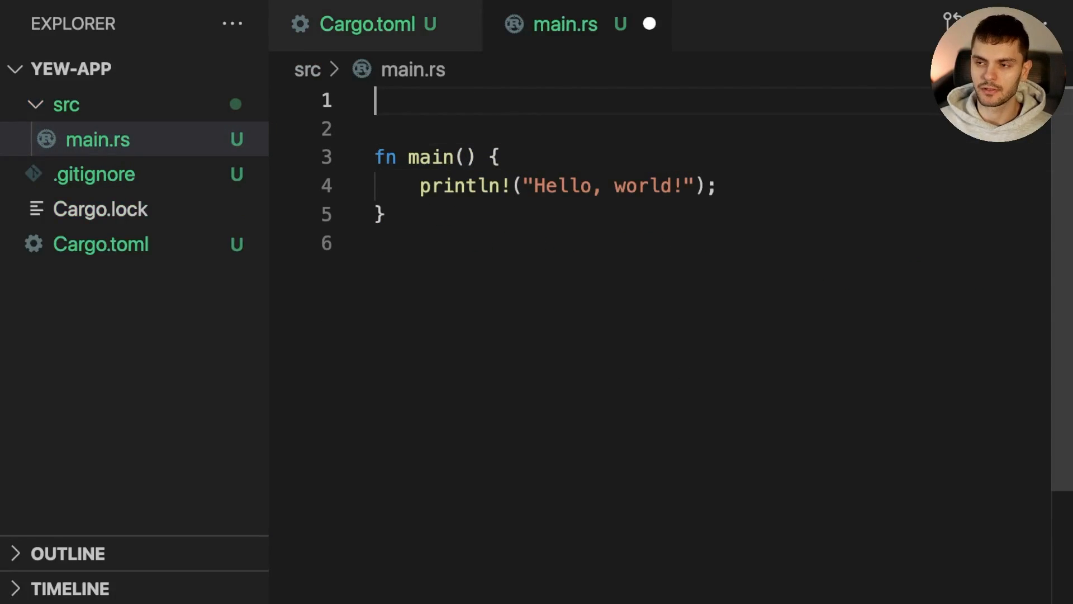
type("use yew::prelude::*;")
key("ctrl+s")
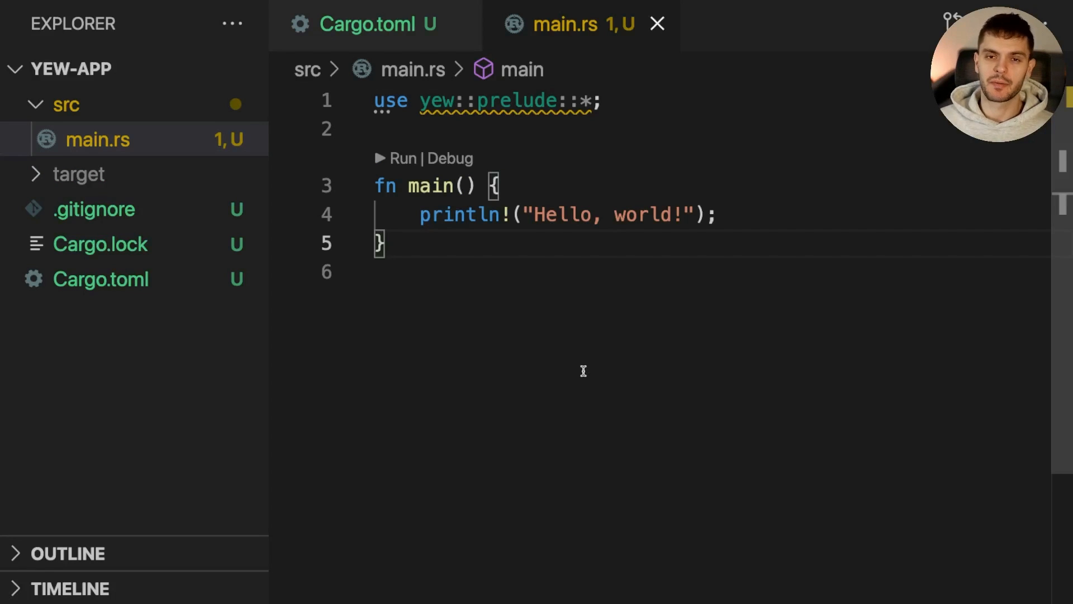
key("Up")
key("Up")
key("Up")
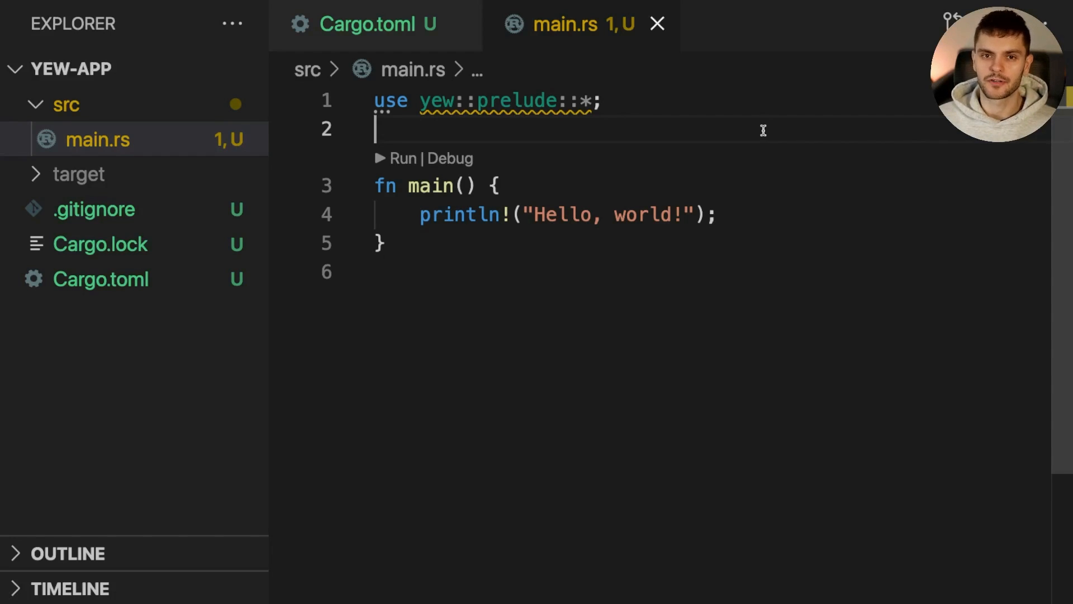
Define a CounterComponent struct holding an i64 count field and save main.rs.
key("ctrl+b")
key("Return")
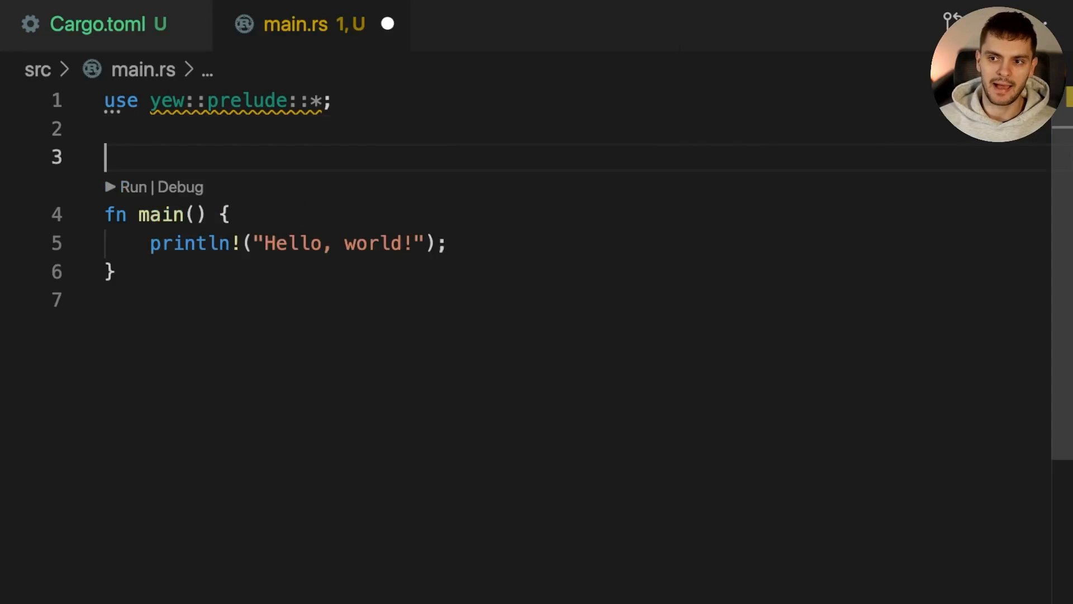
key("Return")
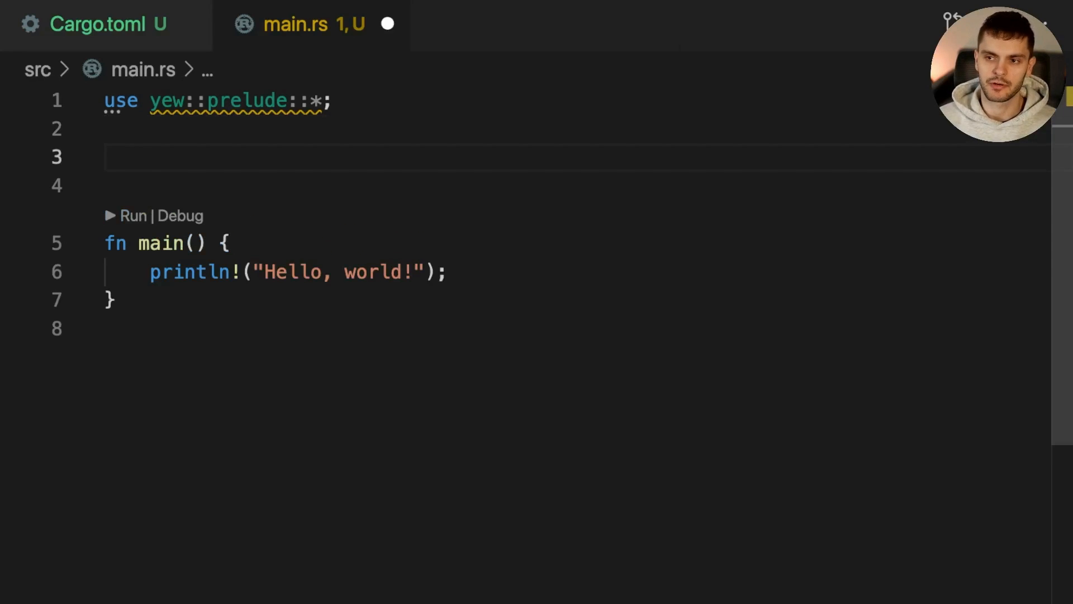
type("struct Cou")
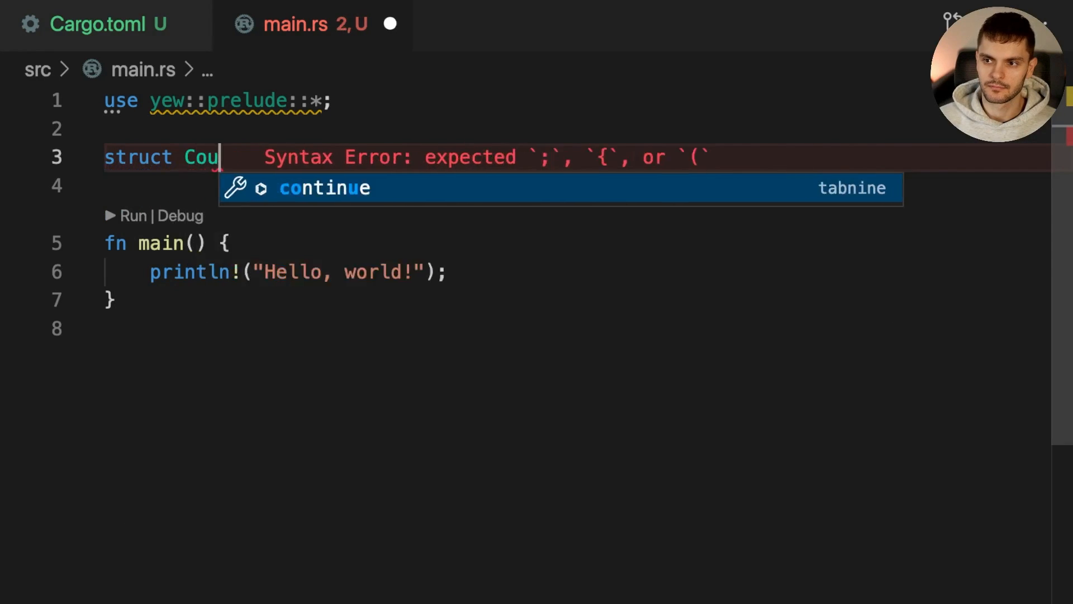
type("nterCompo")
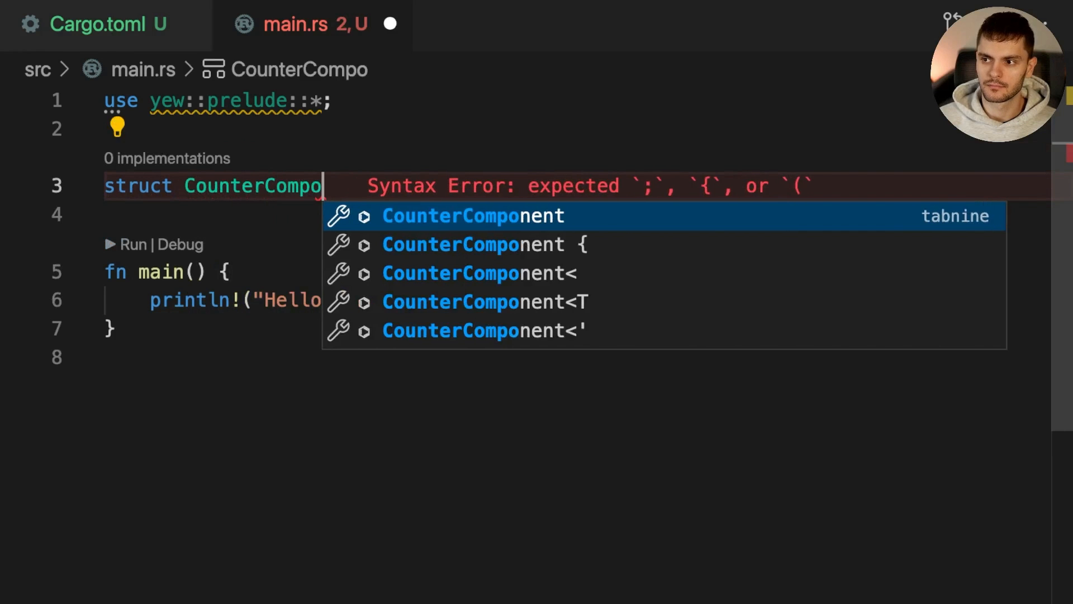
type("nent")
key("Return")
key("Return")
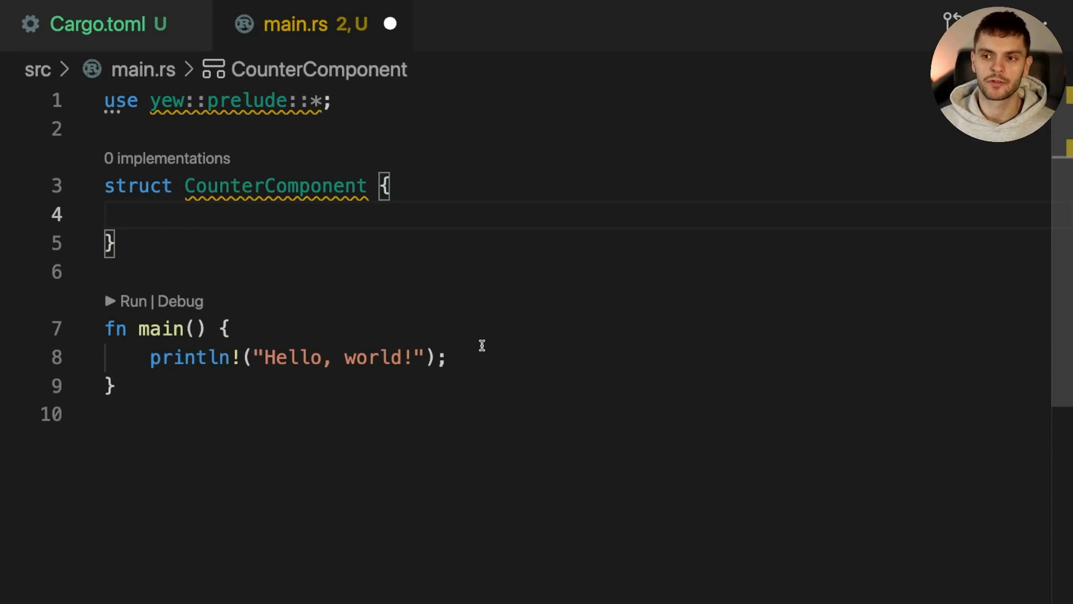
type("count: ")
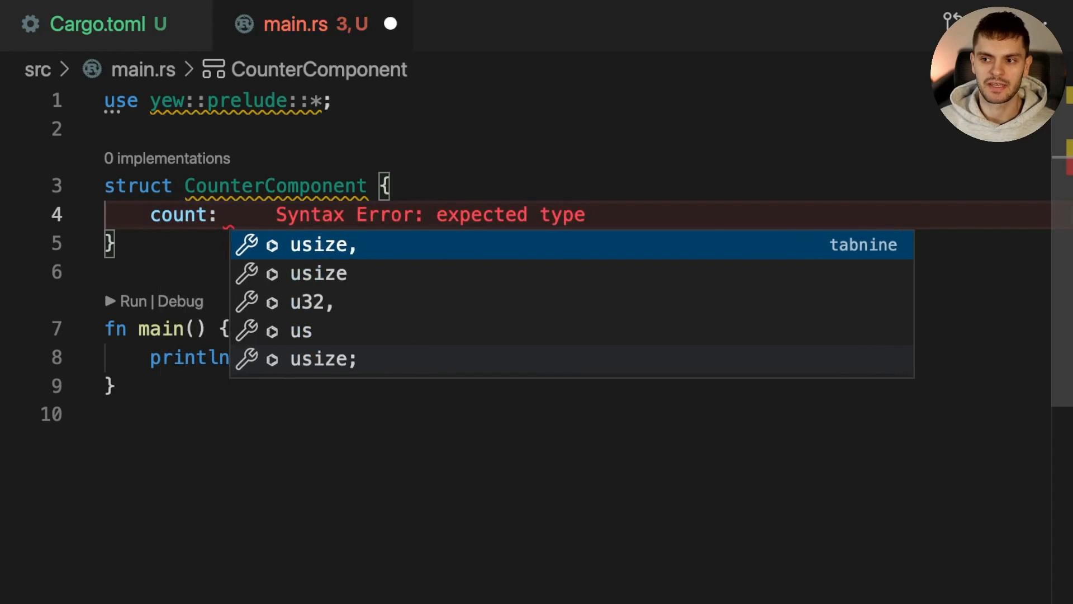
type("i")
key("Down")
key("Down")
key("Down")
key("Return")
key("ctrl+s")
left_click_drag(277, 215, 106, 215)
left_click(283, 271)
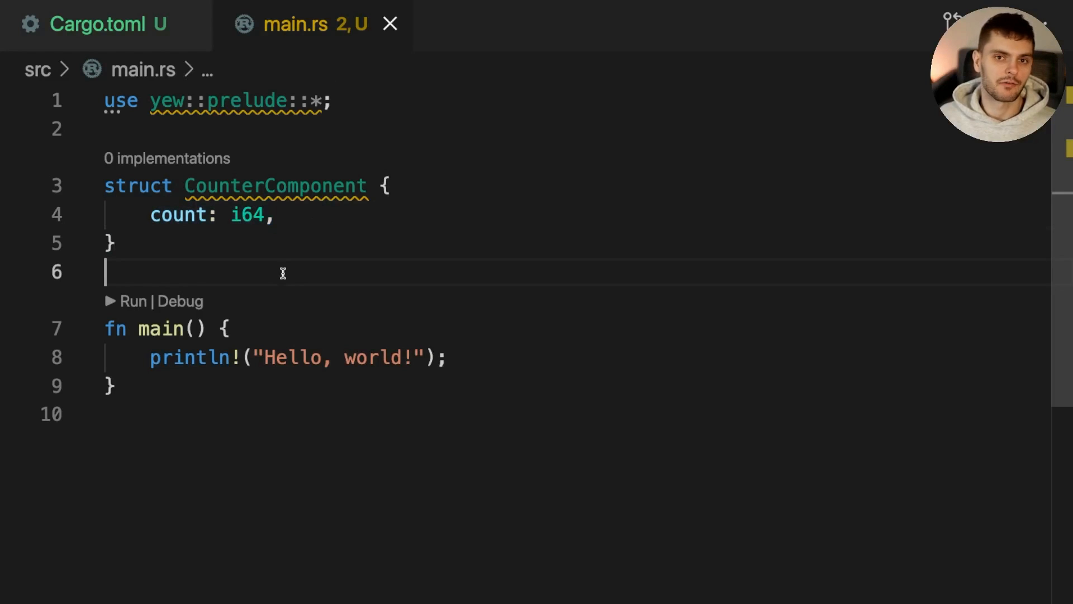
Define a Msg enum with a single AddOne variant above the struct and save.
left_click(390, 131)
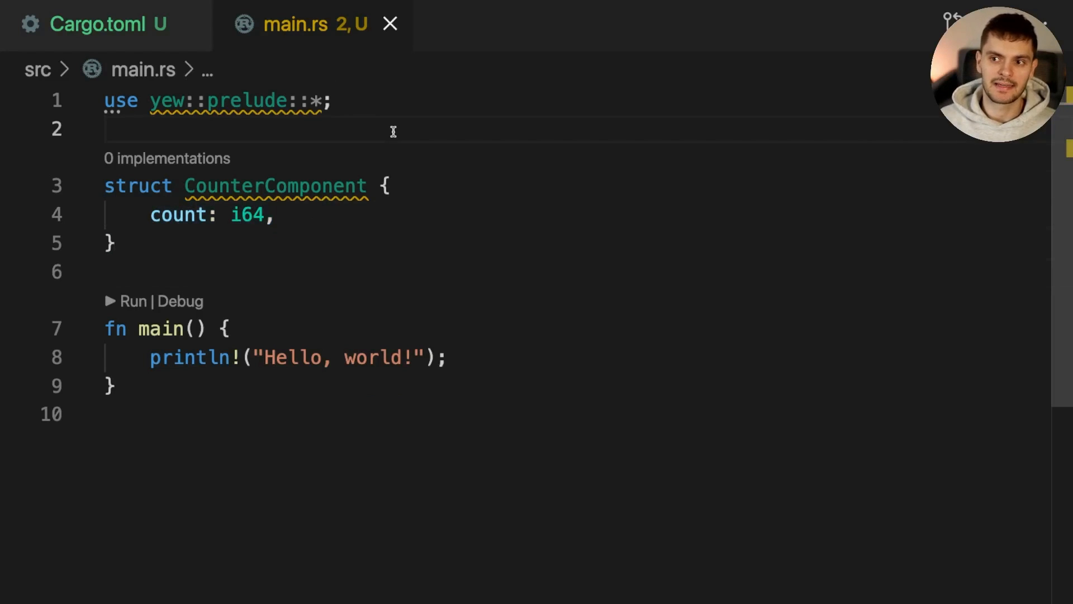
key("Return")
key("Return")
key("Up")
type("en")
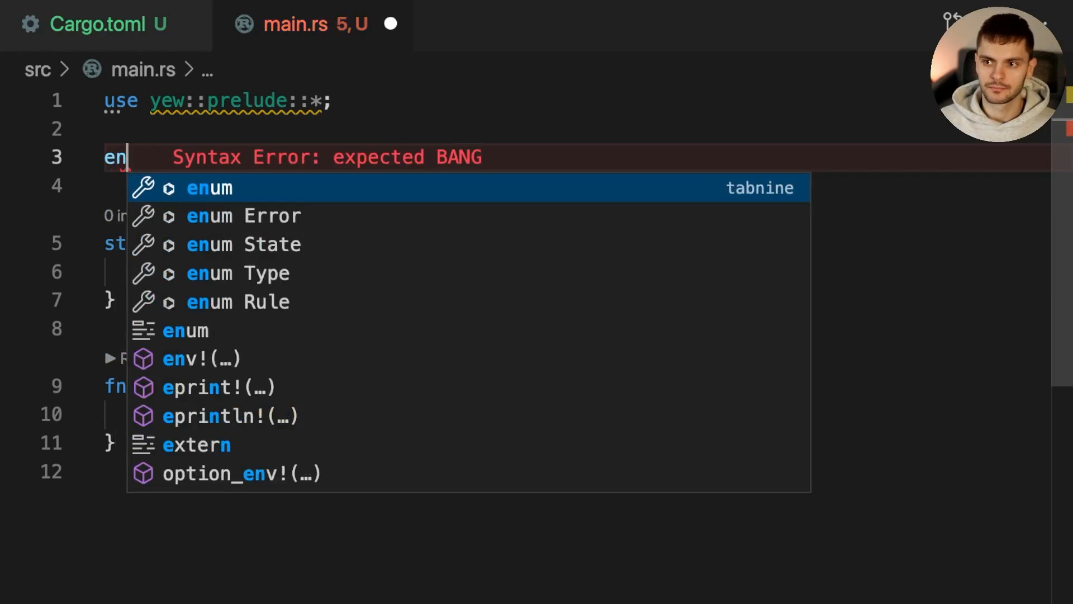
type("um Msg {")
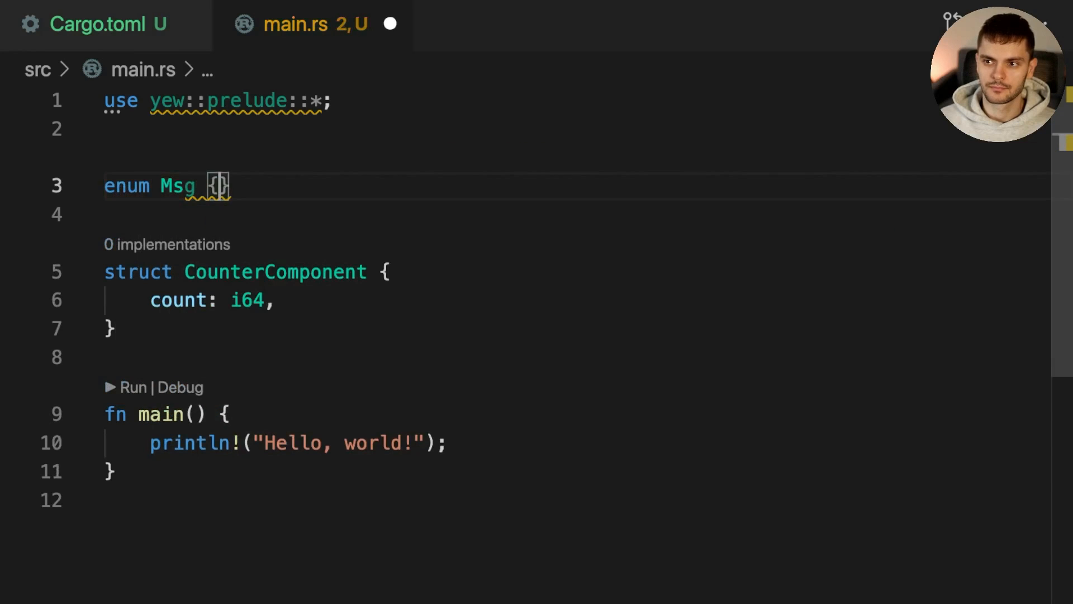
key("Return")
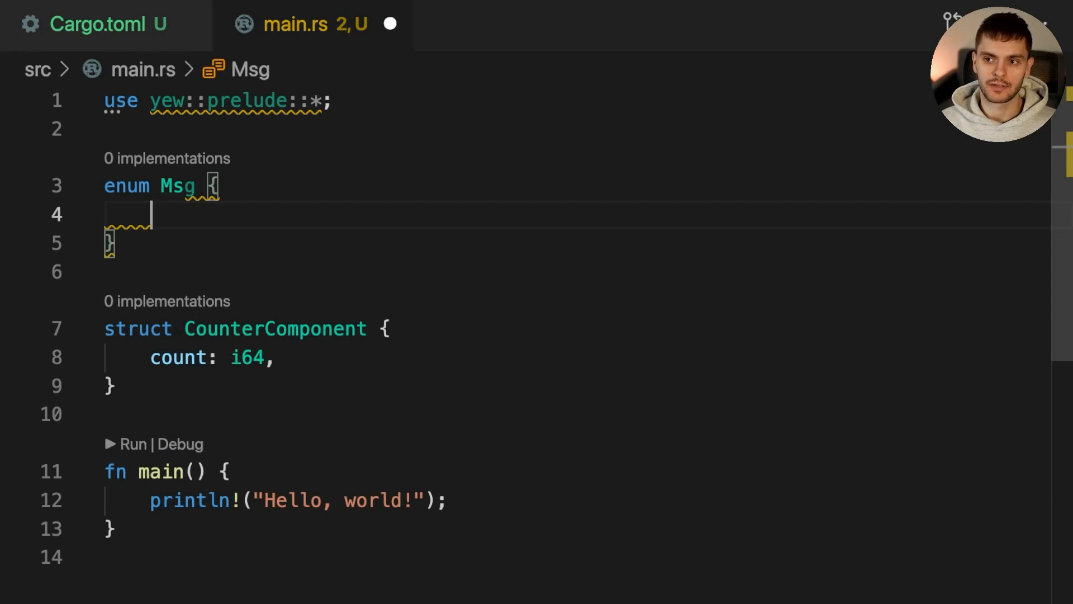
type("AddOne")
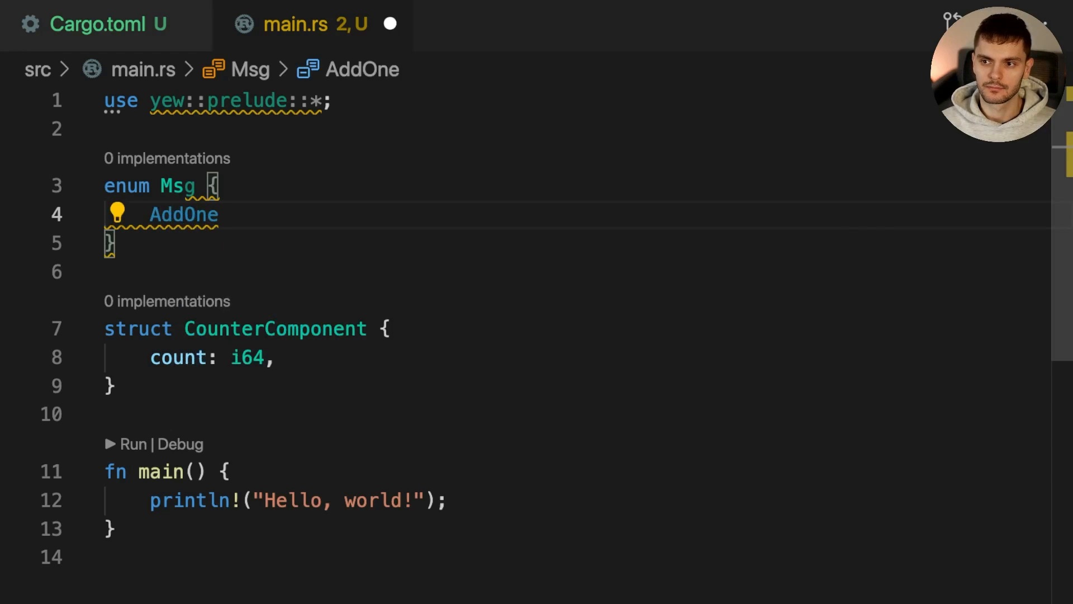
key("ctrl+s")
left_click(471, 182)
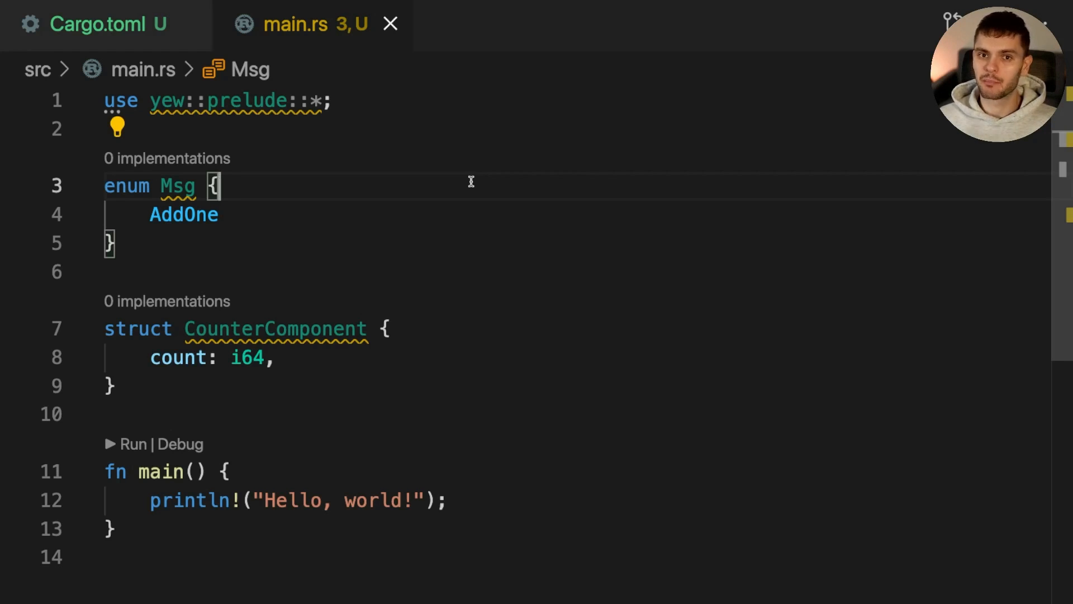
left_click(332, 391)
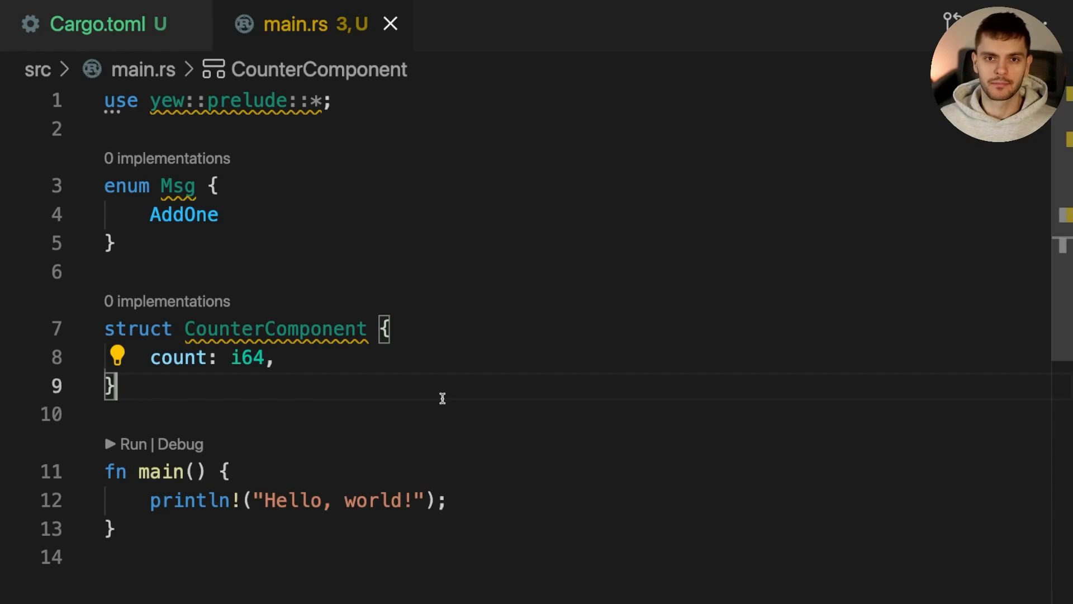
Write impl Component for CounterComponent with type Message = Msg; and type Properties = ();.
key("Return")
key("Return")
type("impl ")
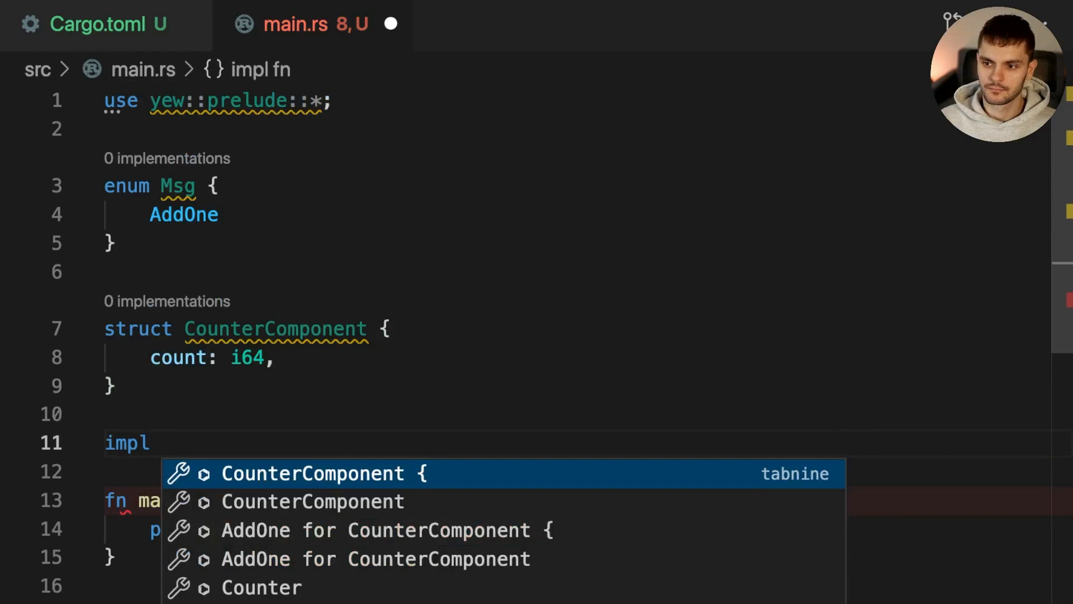
type("Component for")
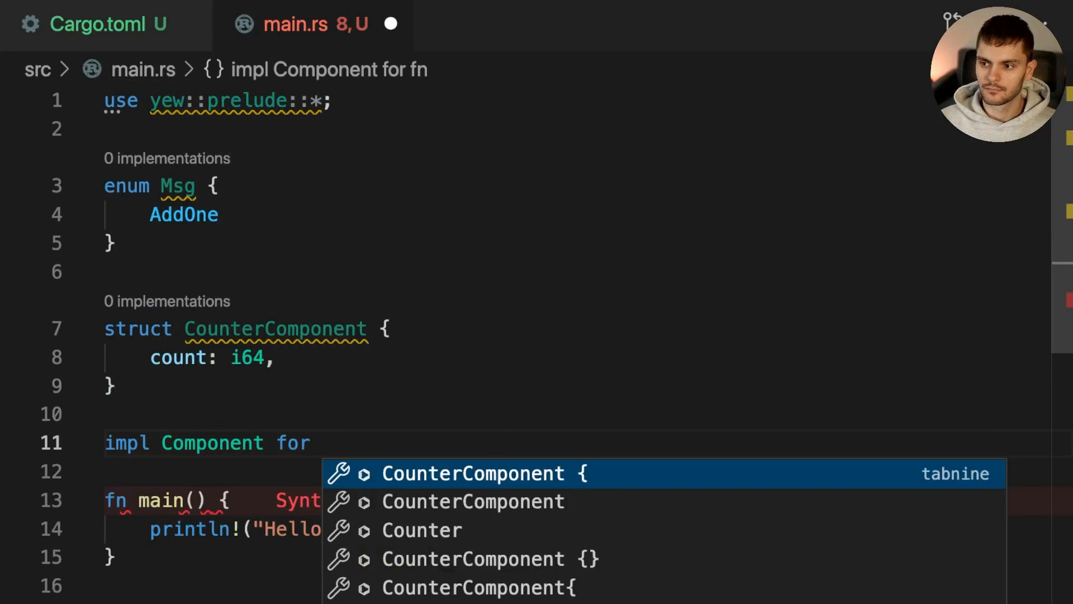
key("Return")
key("Return")
scroll(492, 376, "down", 1)
scroll(491, 375, "down", 2)
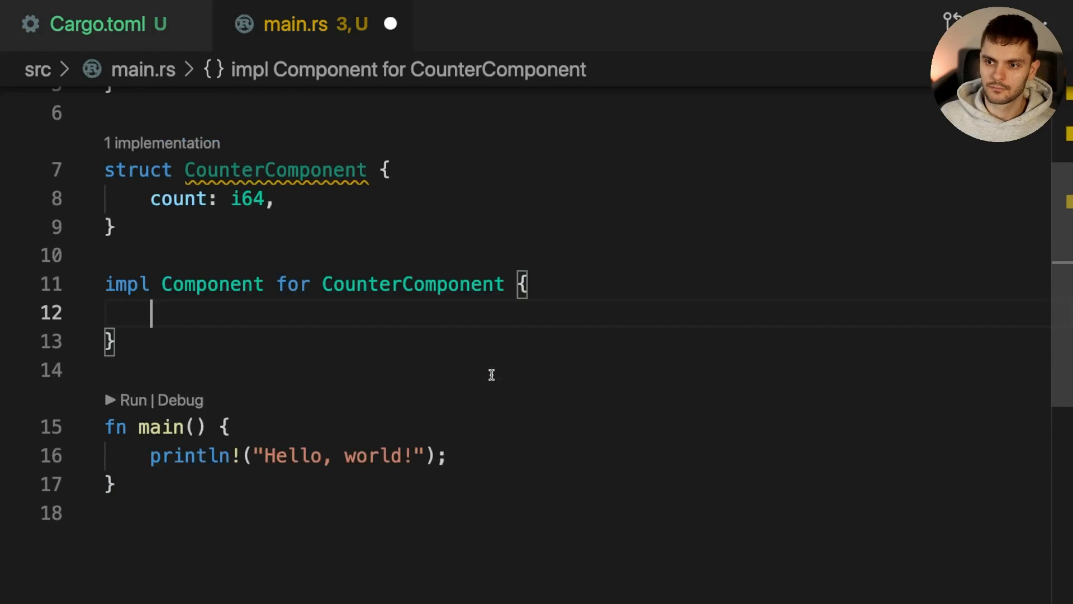
scroll(492, 375, "down", 3)
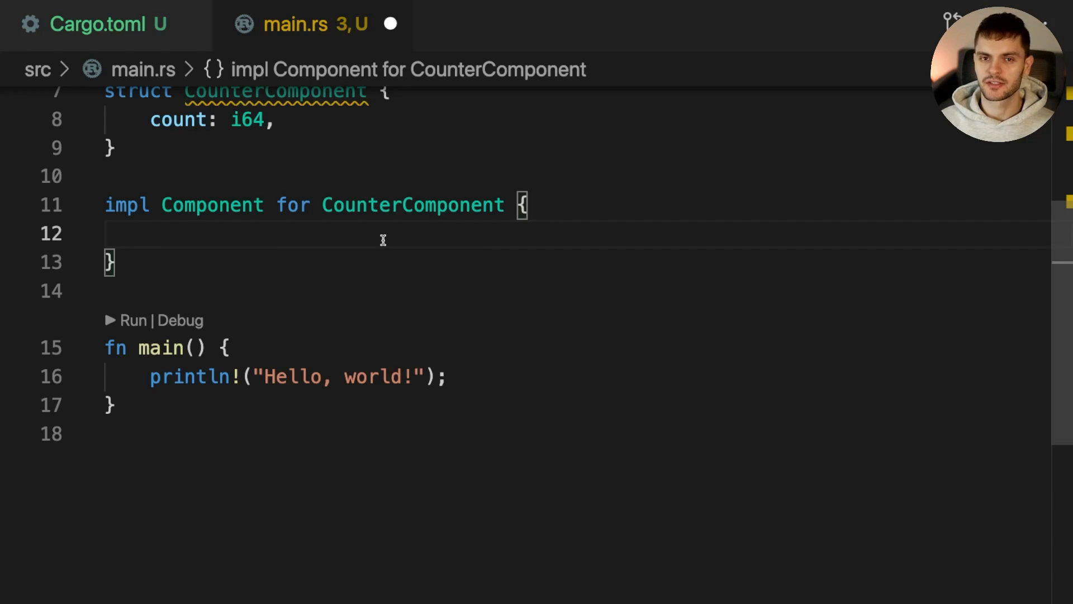
type("type ")
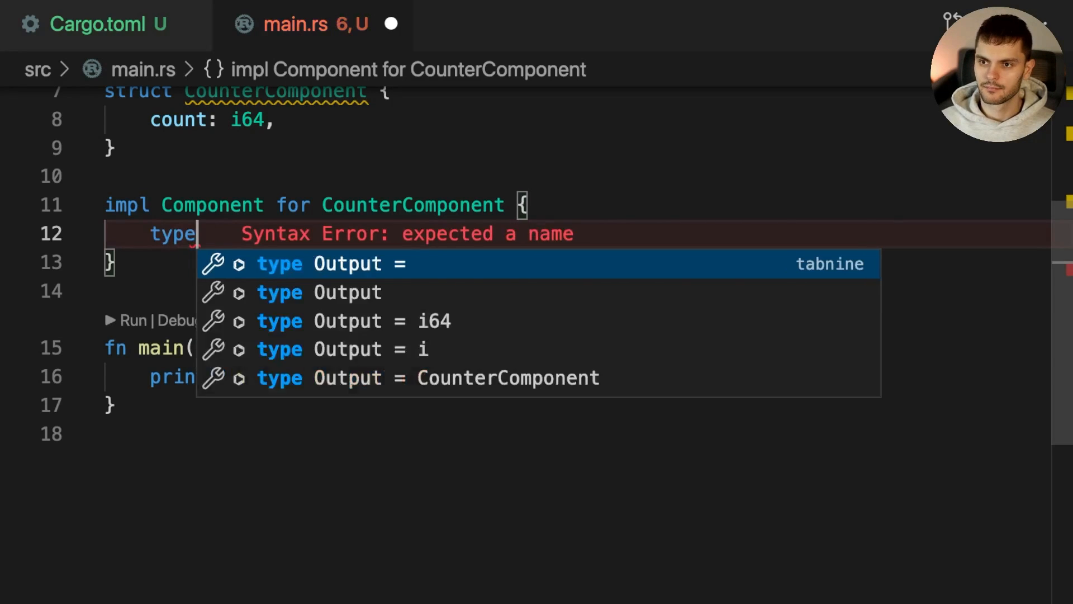
type("Message = ")
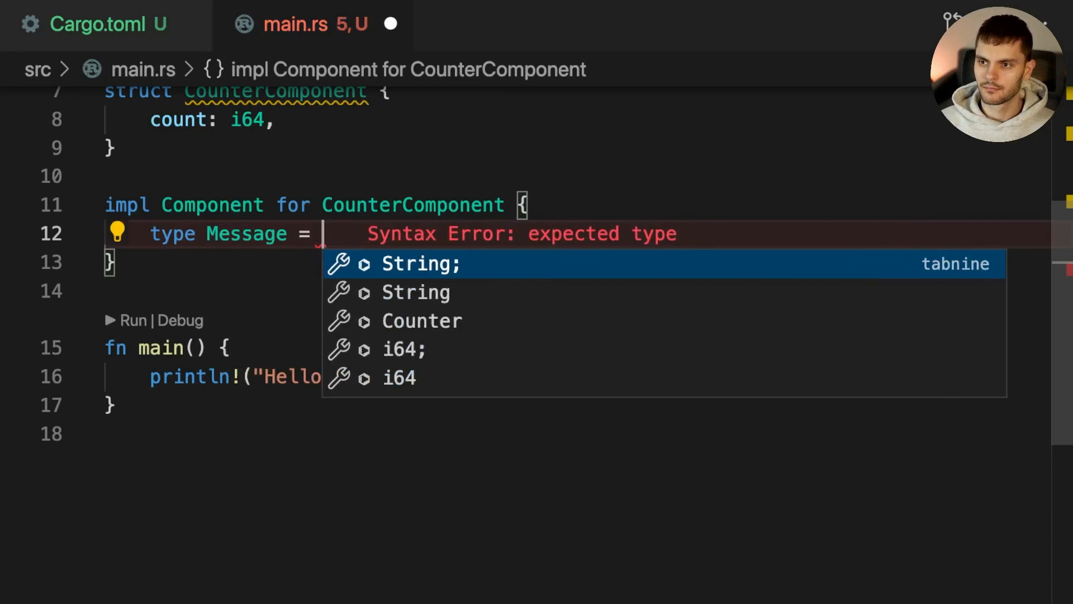
type("Msg;")
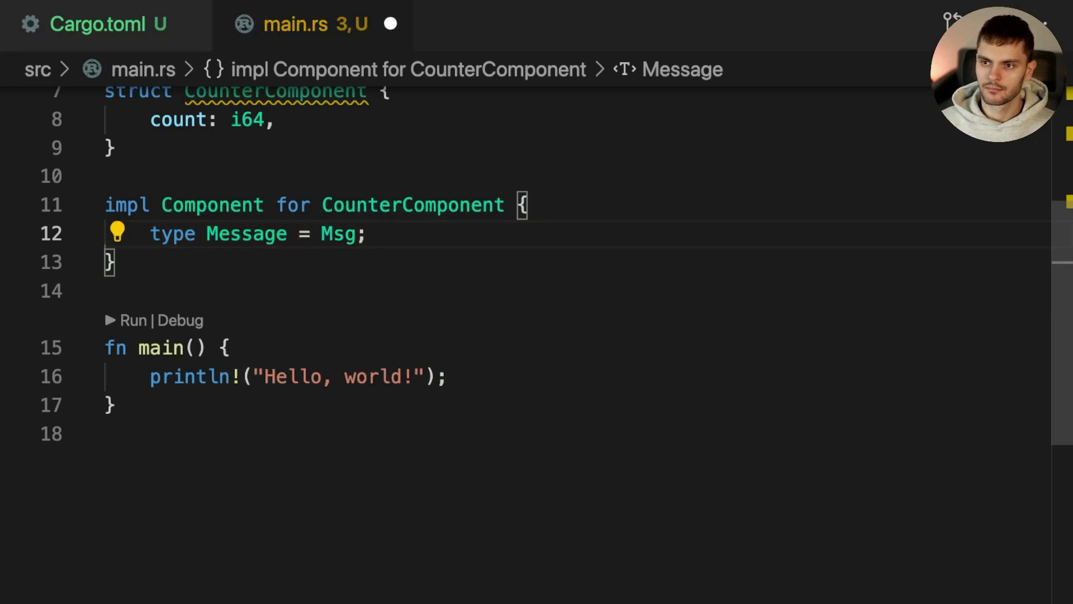
key("Return")
type("type Pro")
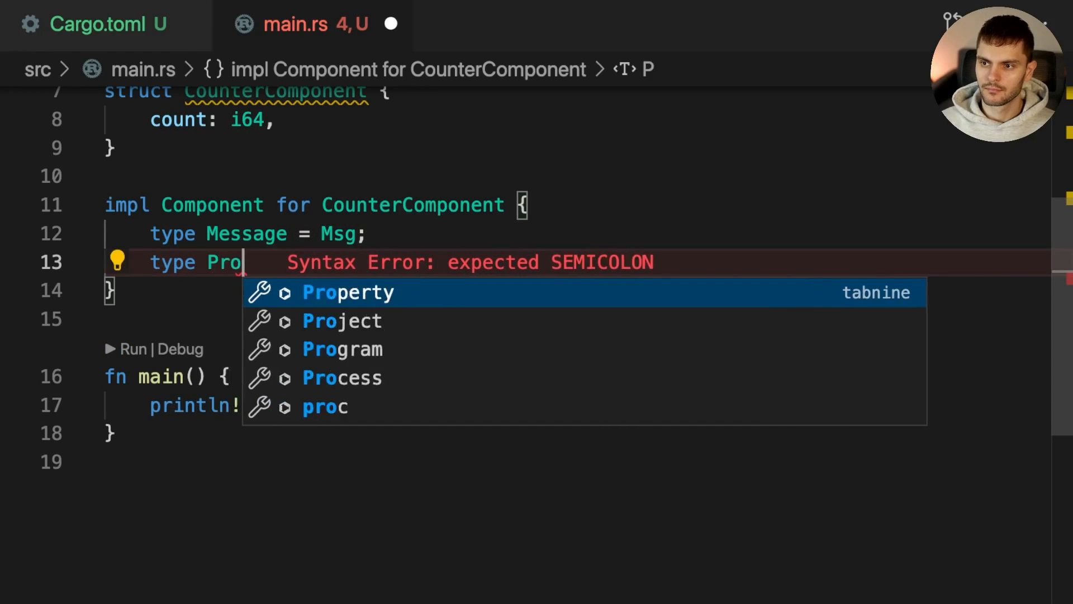
type("perties = ();")
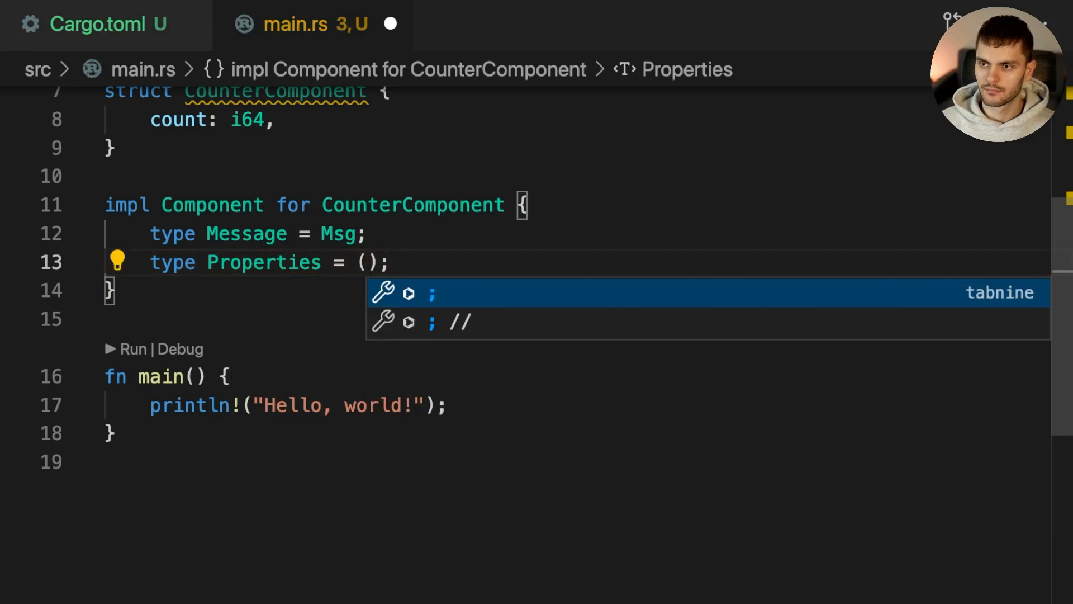
key("Escape")
key("Up")
key("shift+Home")
left_click_drag(439, 264, 155, 255)
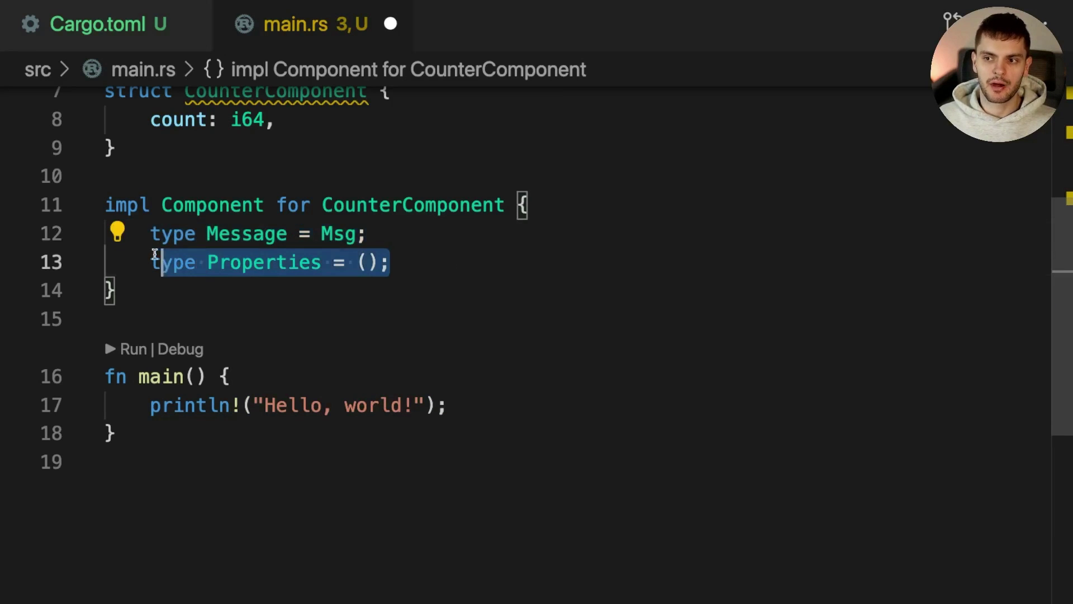
left_click(488, 275)
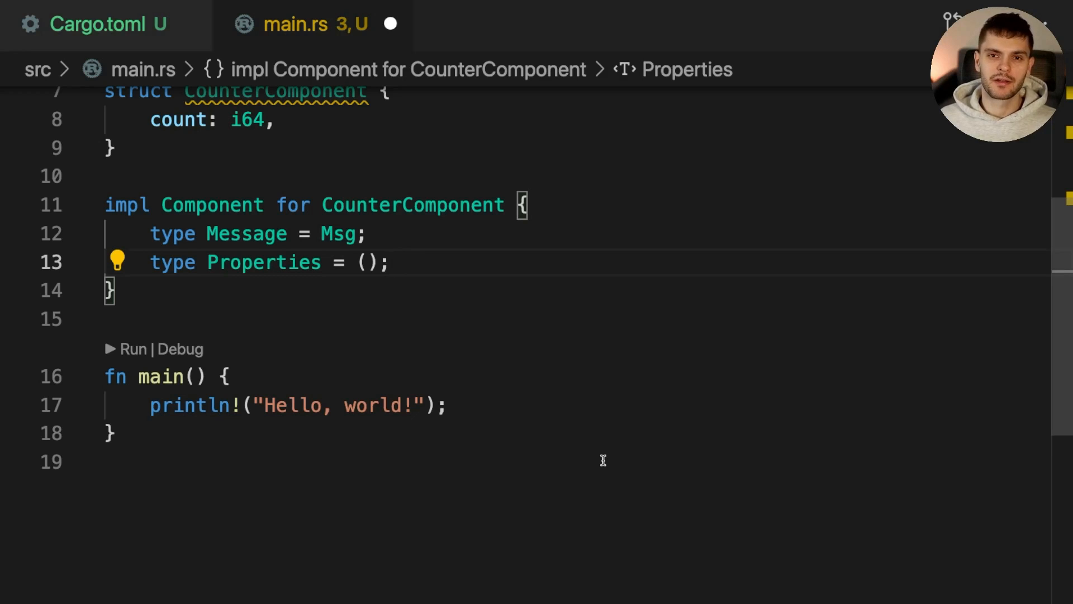
Write fn create(_ctx: &Context<Self>) -> Self returning Self { count: 0 }.
key("Return")
key("Return")
type("fn create(")
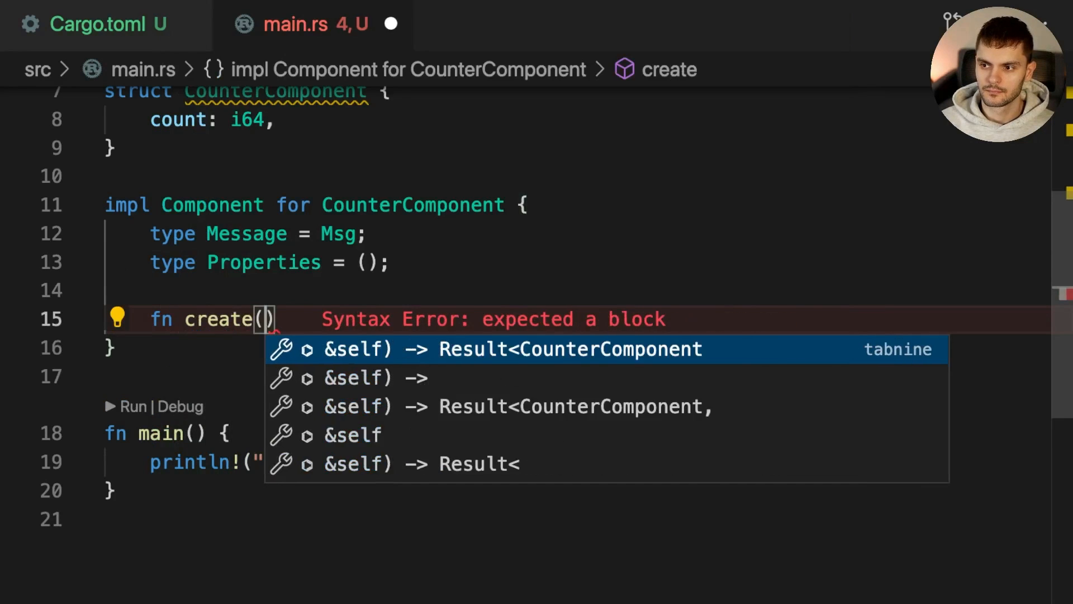
type("_ctx")
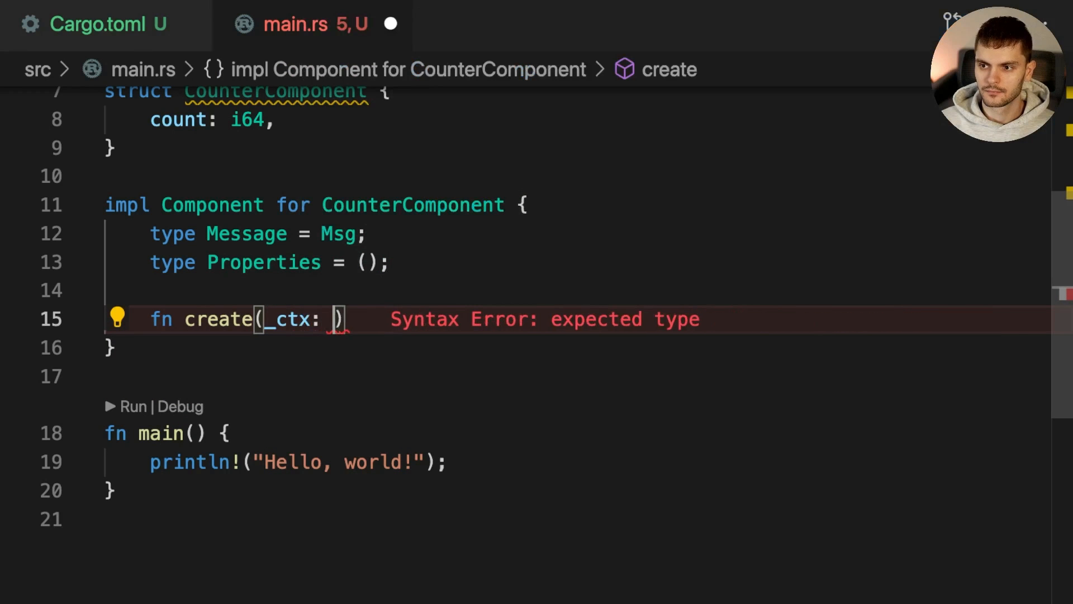
type(": &Context<Self>) -> Self {")
key("Return")
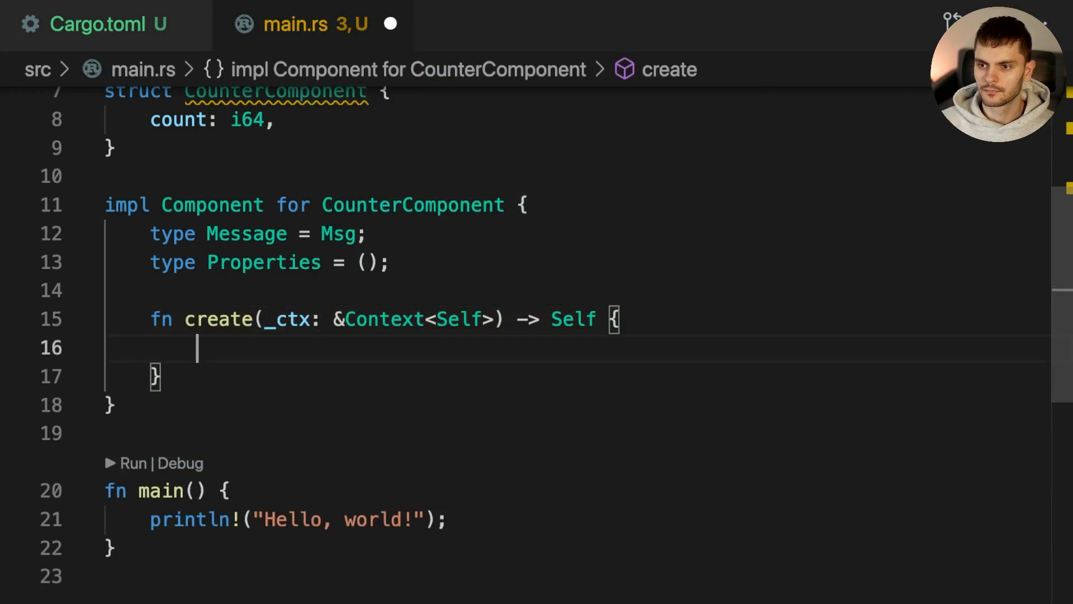
type("Self")
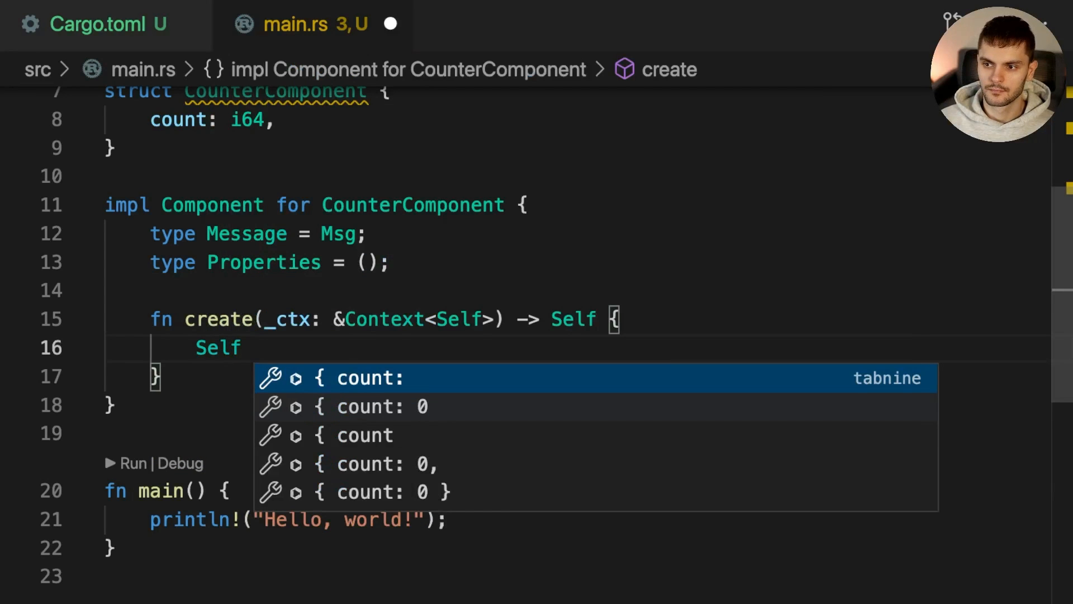
key("Tab")
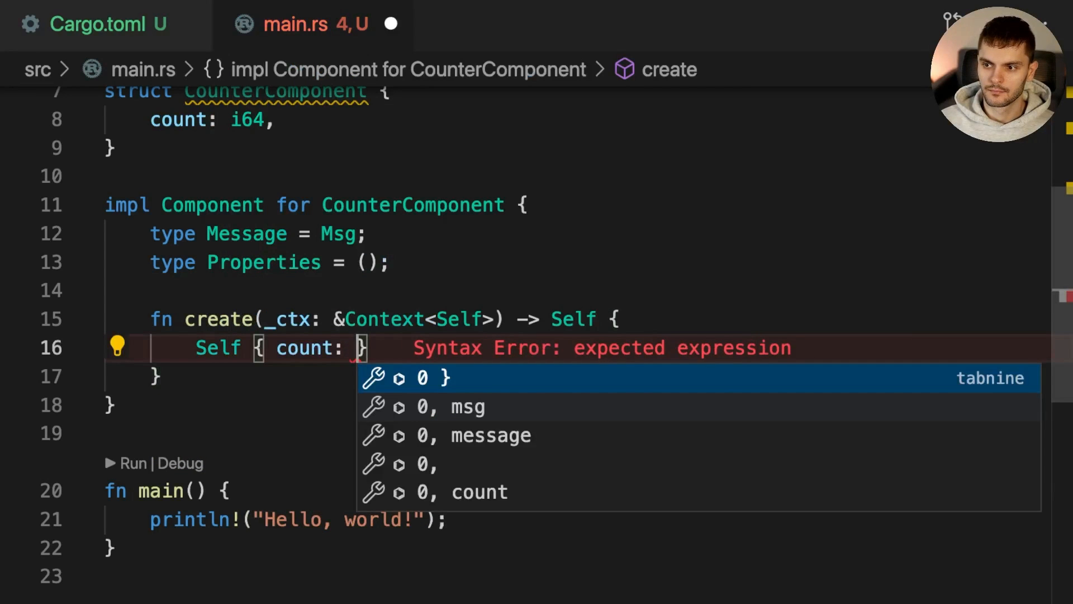
type("0")
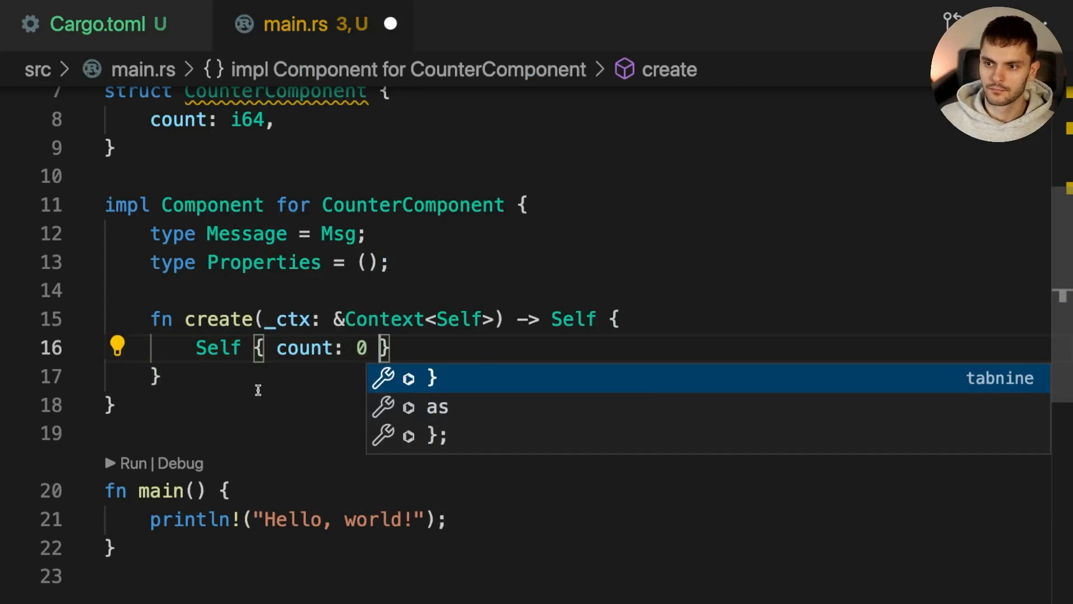
key("Escape")
key("Down")
key("Down")
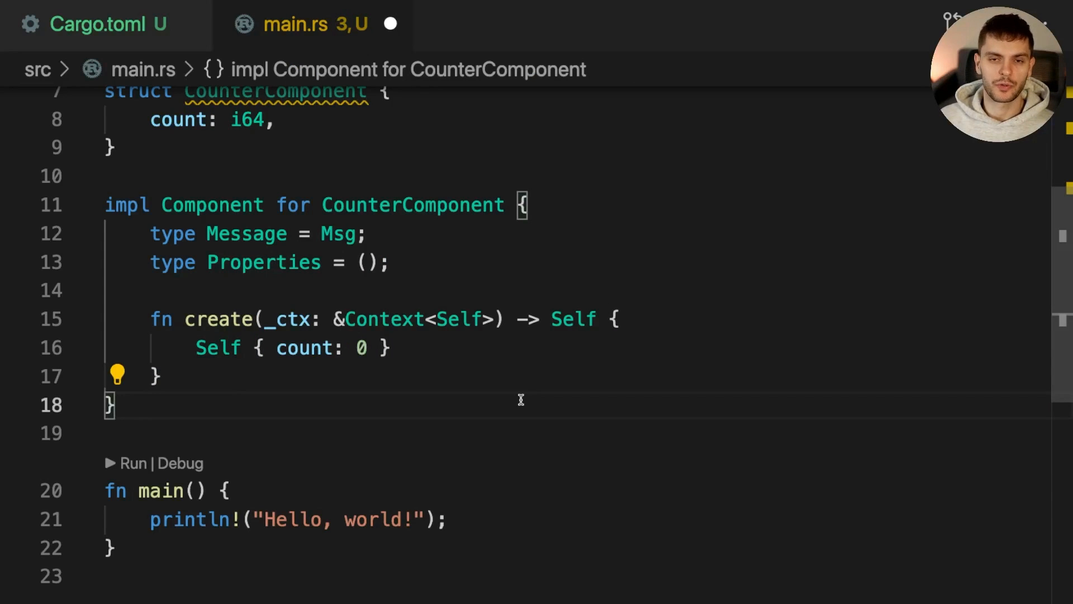
left_click(286, 383)
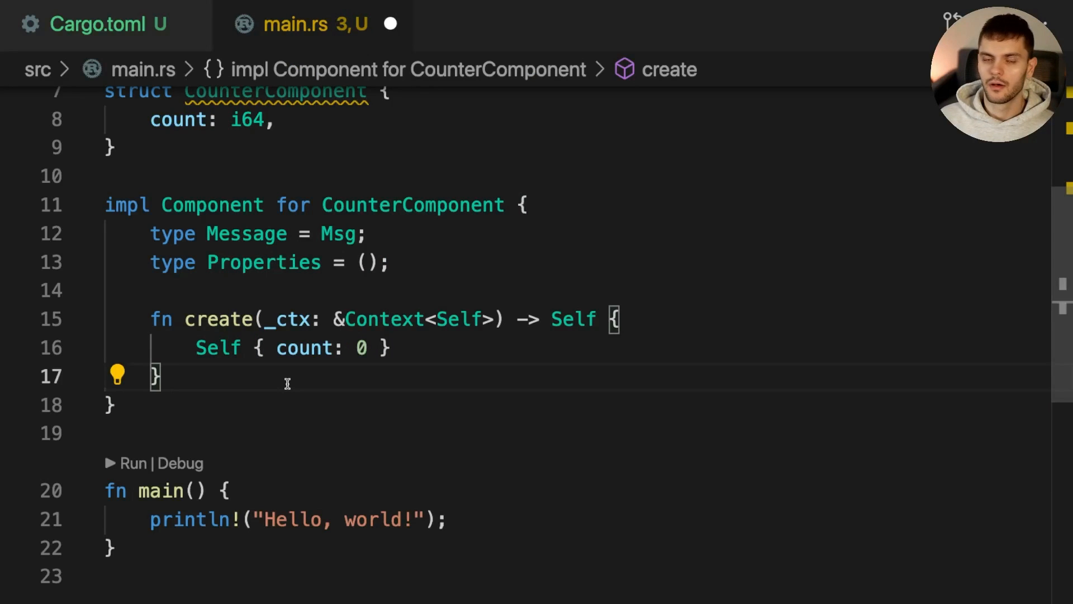
left_click(382, 321)
right_click(379, 321)
left_click(416, 323)
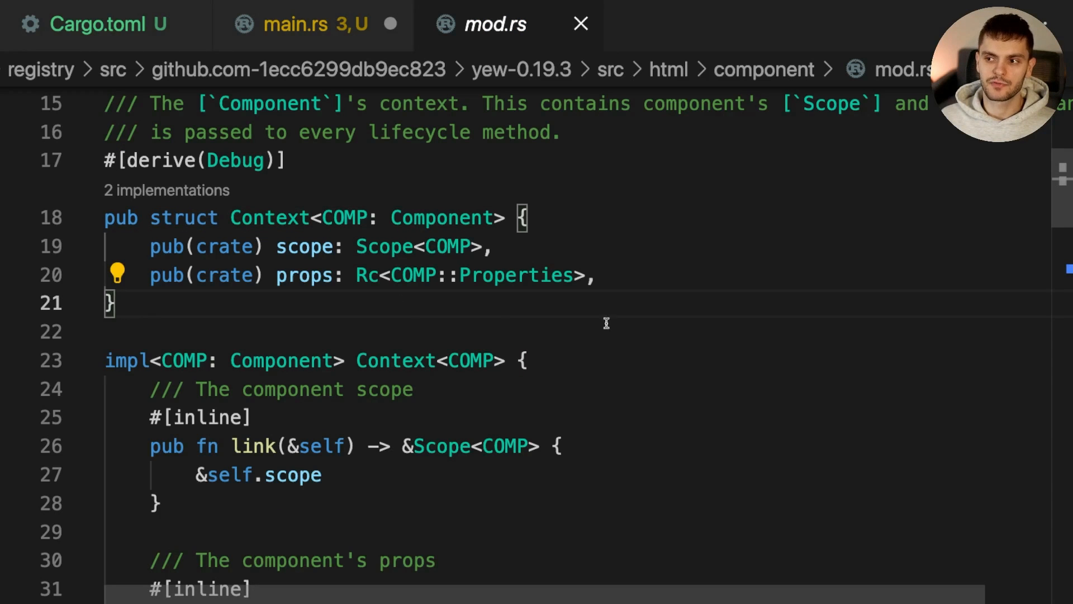
left_click_drag(630, 283, 151, 283)
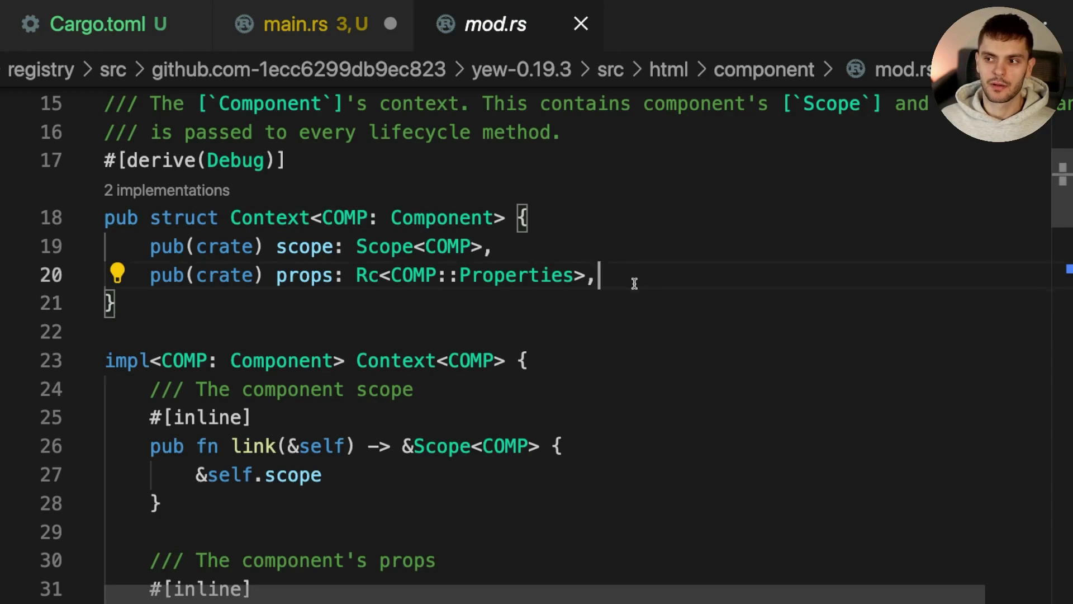
left_click(238, 324)
left_click_drag(523, 246, 139, 254)
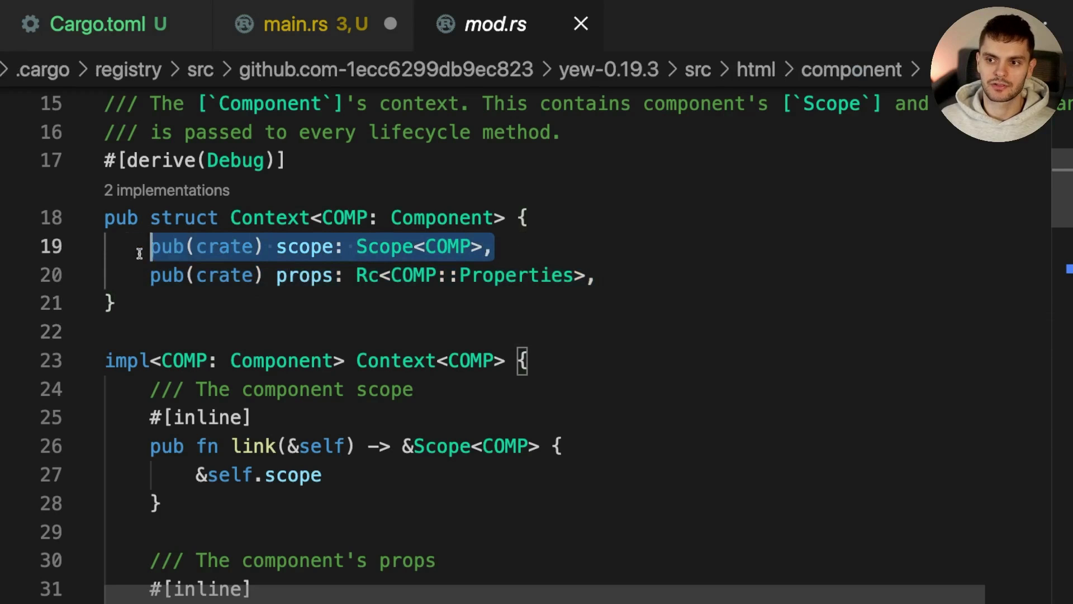
left_click(187, 297)
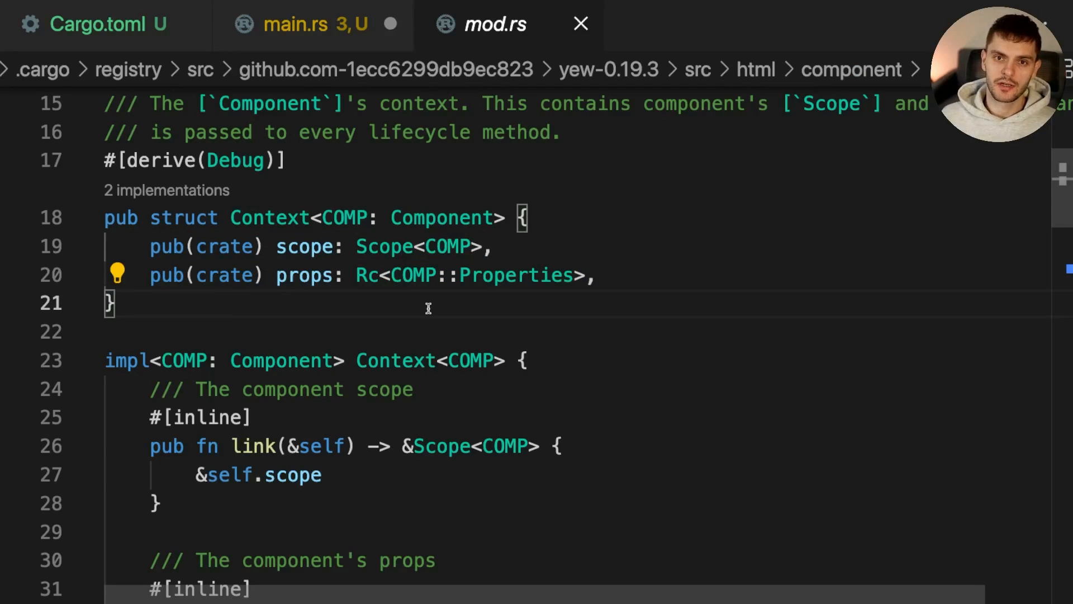
left_click(582, 24)
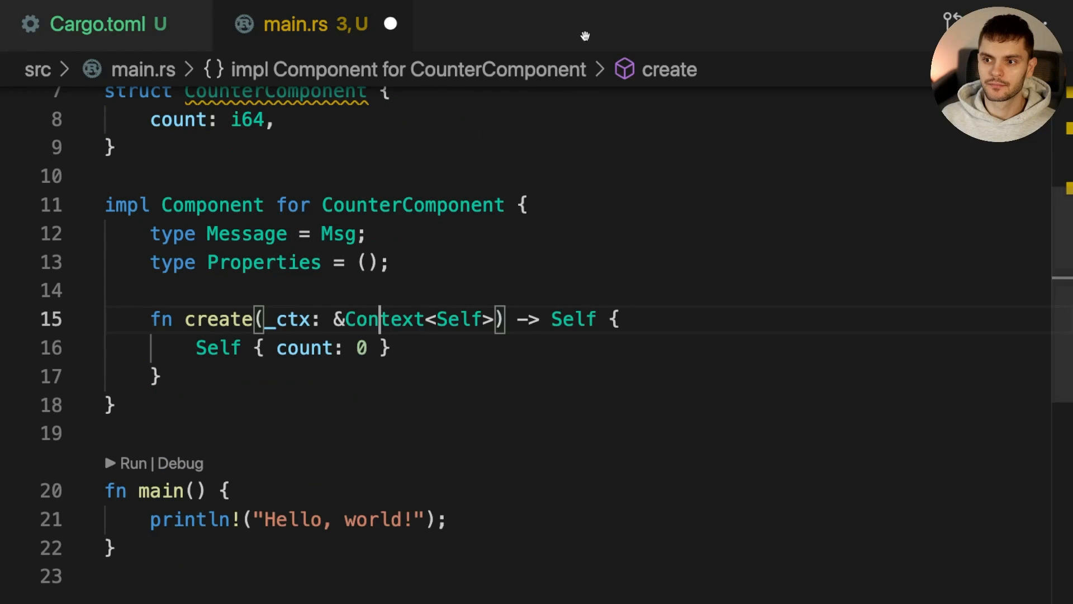
left_click(431, 348)
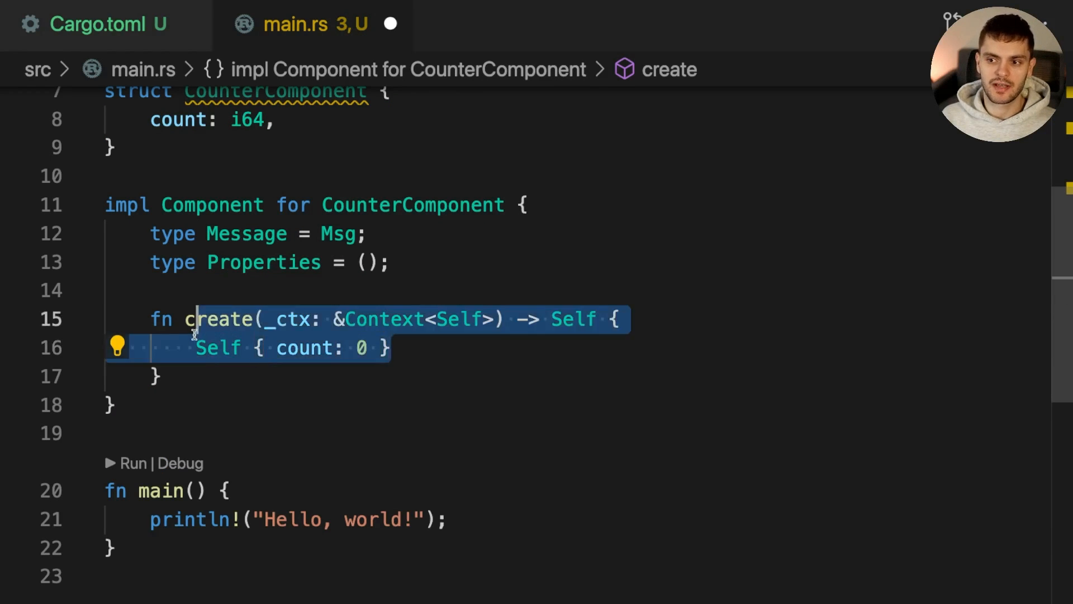
left_click_drag(422, 345, 196, 347)
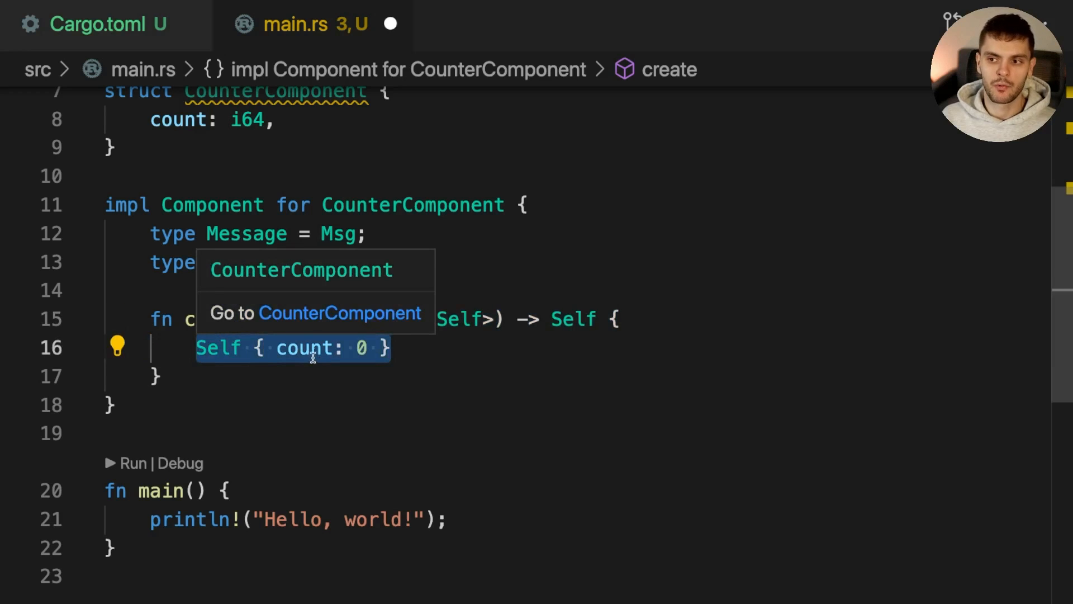
double_click(310, 349)
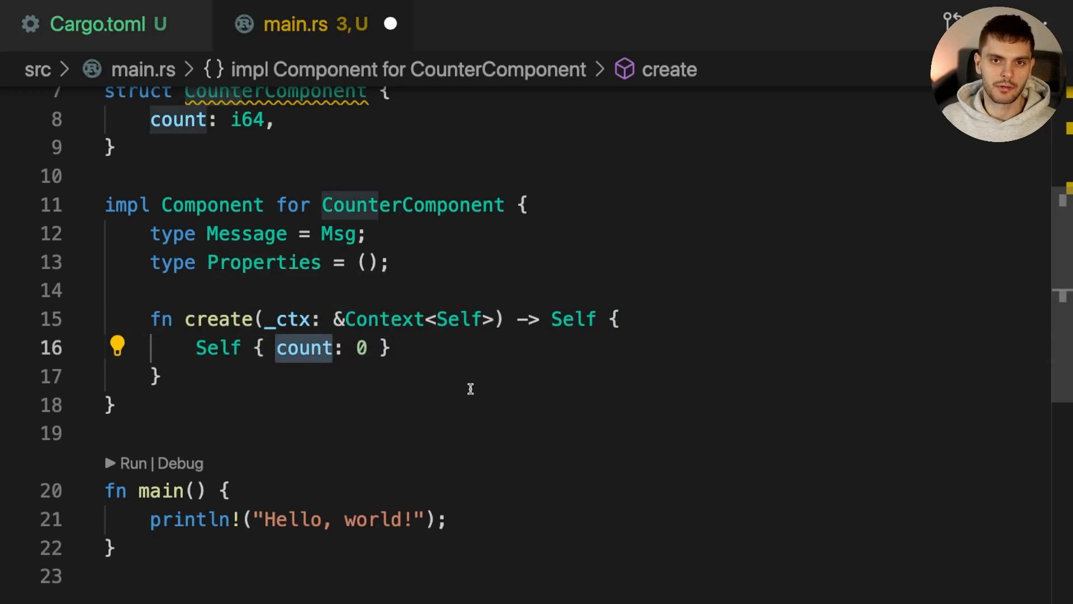
left_click(449, 387)
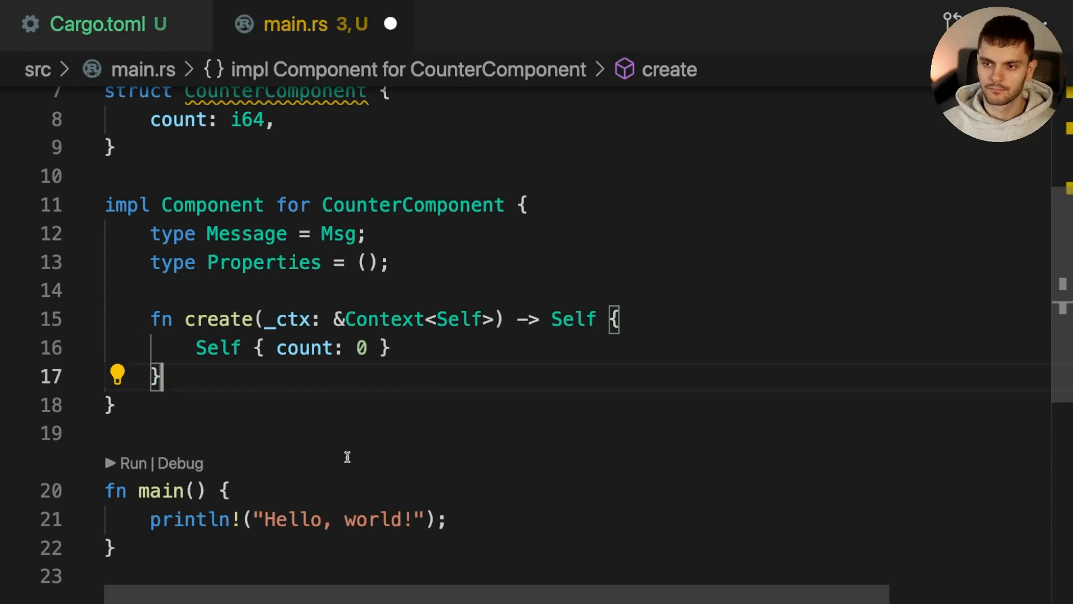
Write the update signature taking &mut self, _ctx: &Context<Self>, msg: Self::Message and returning bool.
key("Return")
key("Return")
type("fn update")
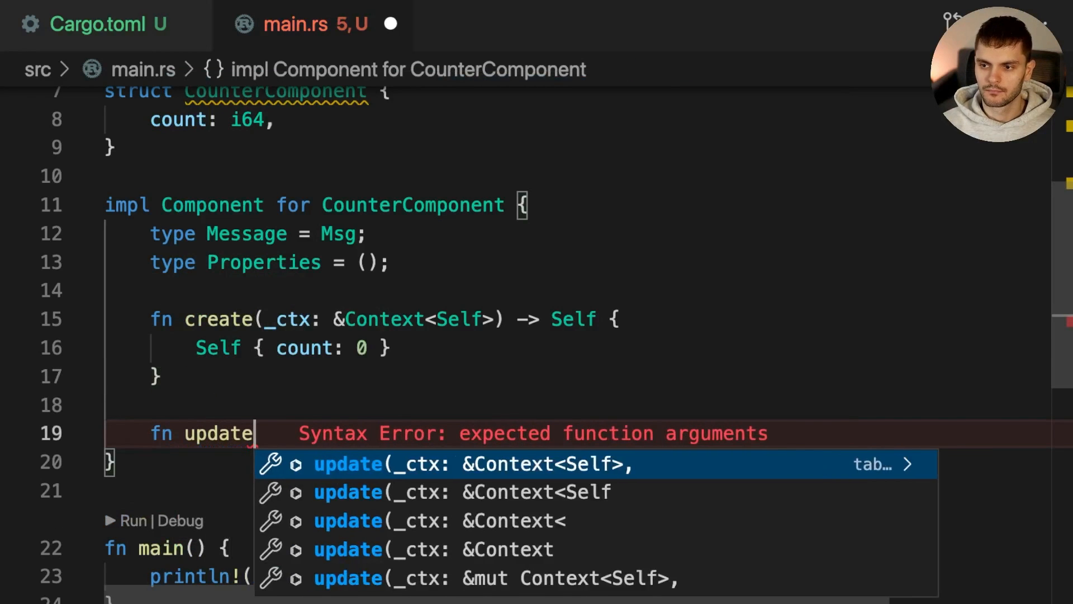
type("(&")
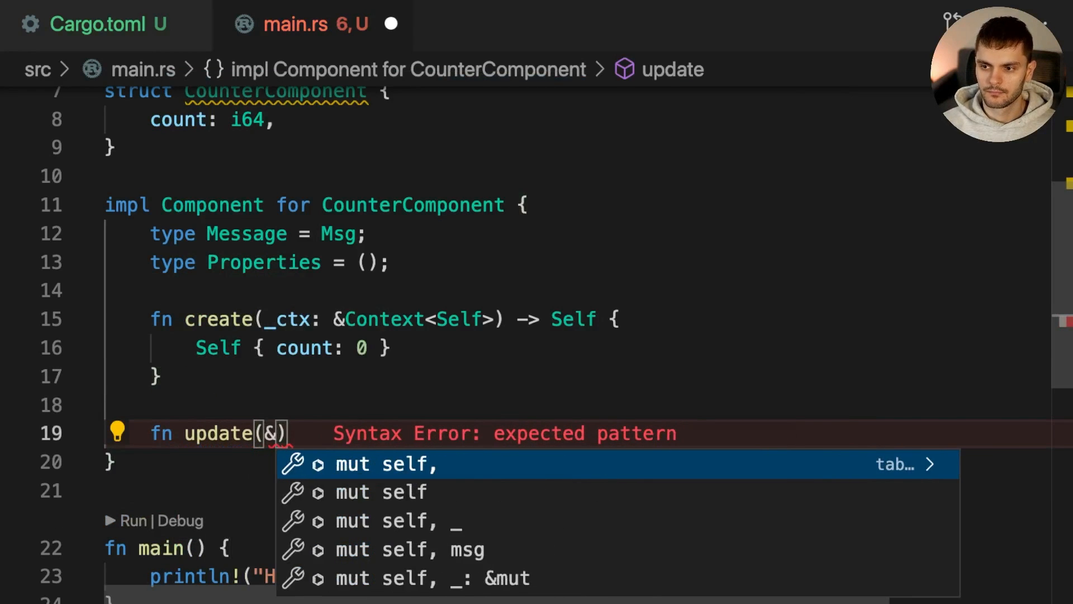
type("mut self, ")
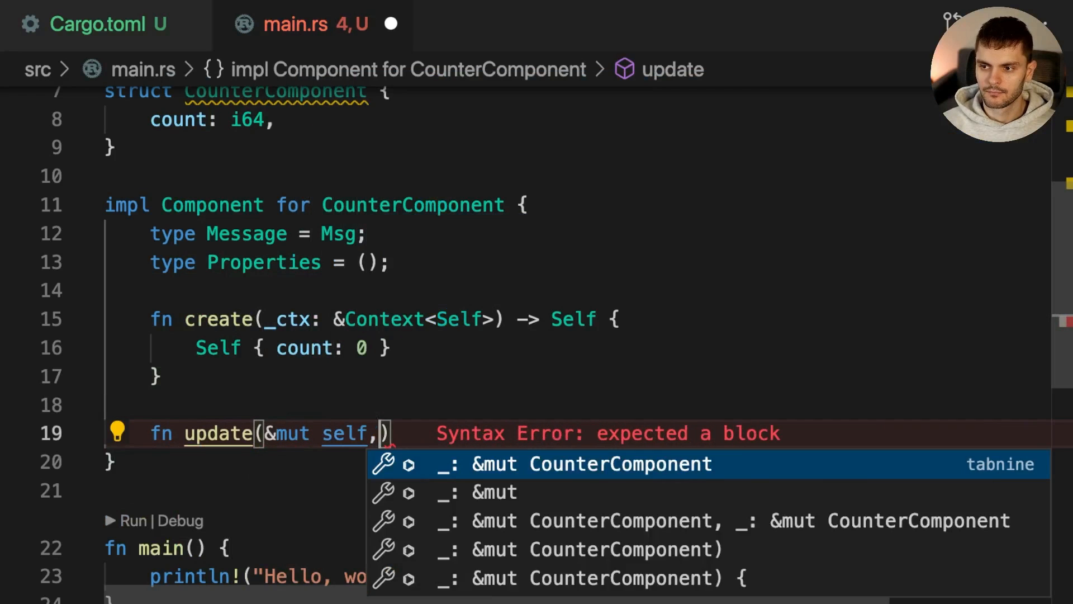
type("_ctx:")
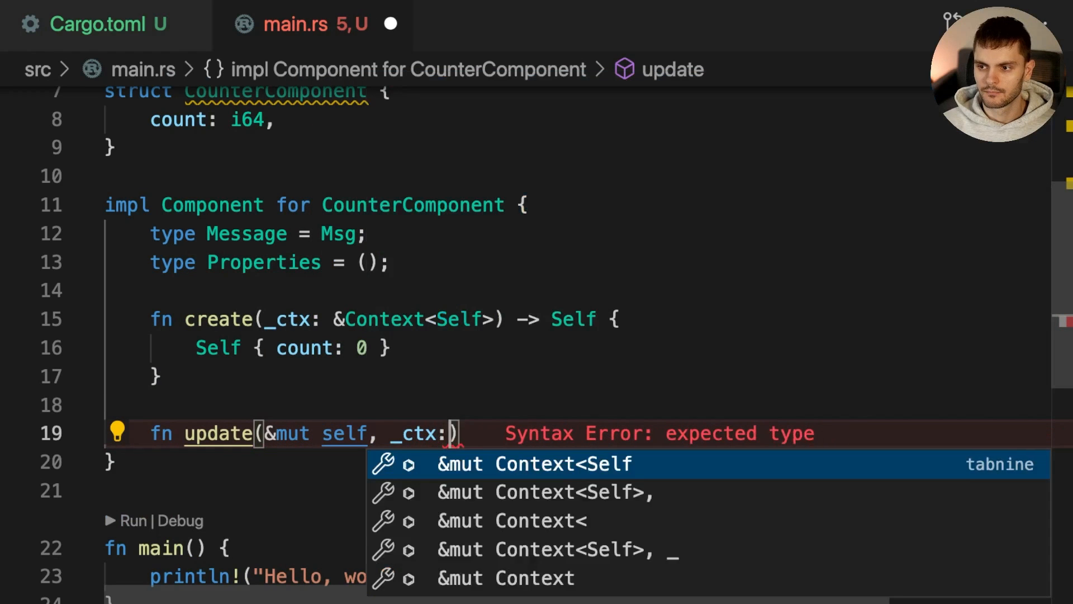
key("Tab")
key("Left")
key("Left")
key("Left")
key("Left")
key("Left")
key("Left")
key("Left")
key("BackSpace")
key("Right")
key("Right")
key("Right")
key("Right")
key("Right")
key("Right")
type(", msg: Self::")
key("Tab")
key("Return")
type("match msg {")
Match msg on Msg::AddOne to increment self.count and return true.
key("Return")
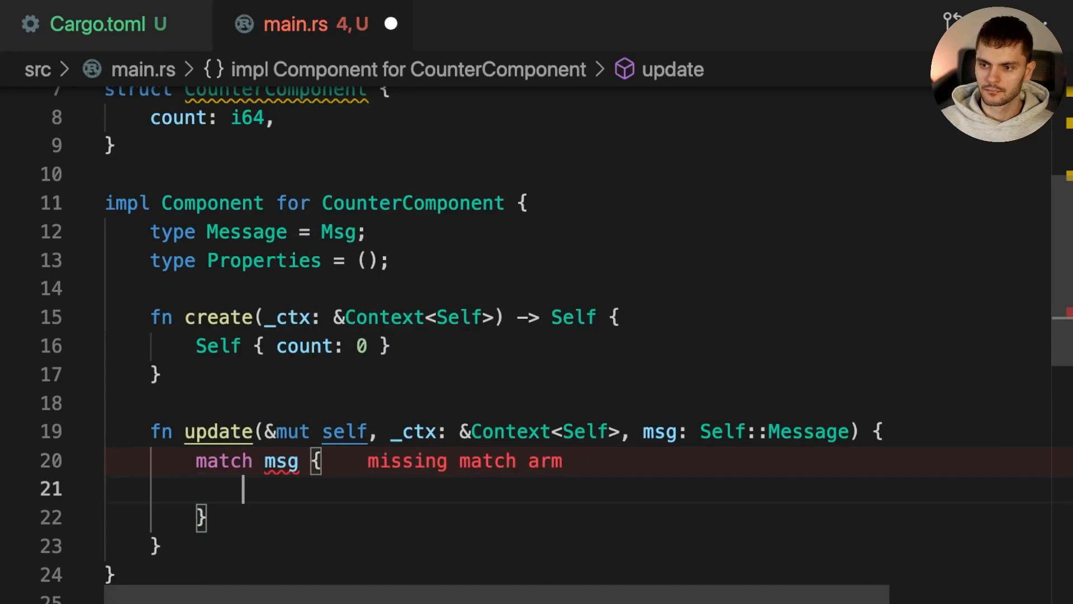
type("Msg::")
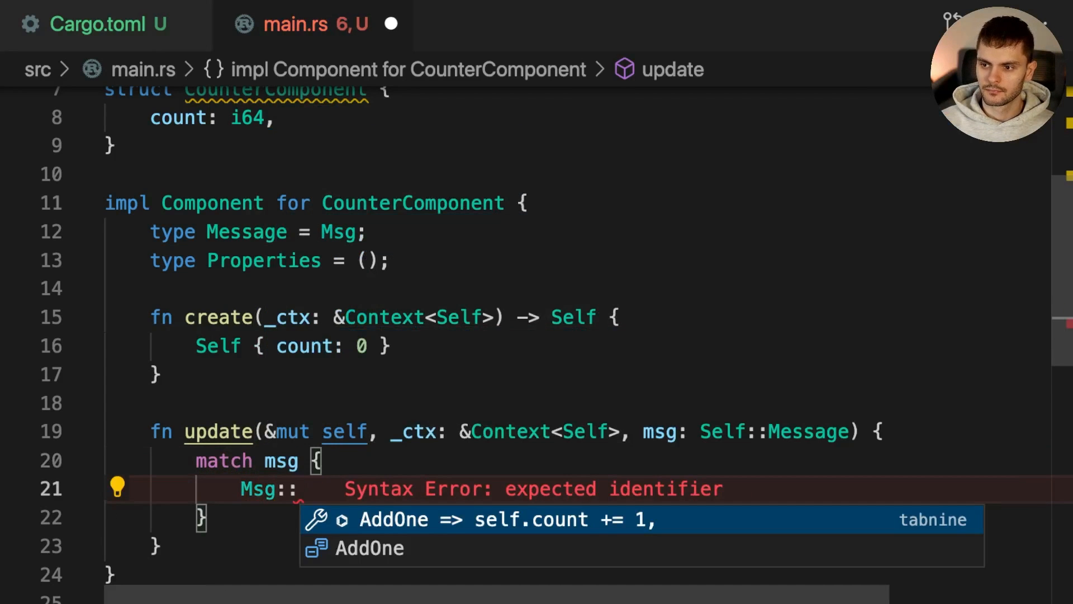
key("Tab")
key("Left")
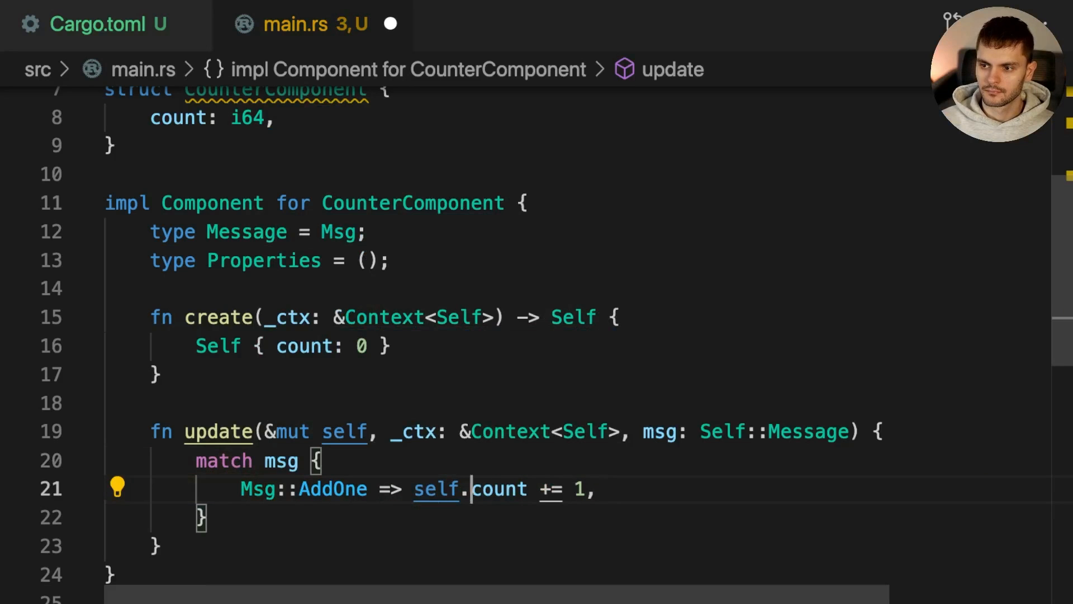
key("Left")
key("Left")
key("Left")
type("{")
key("Return")
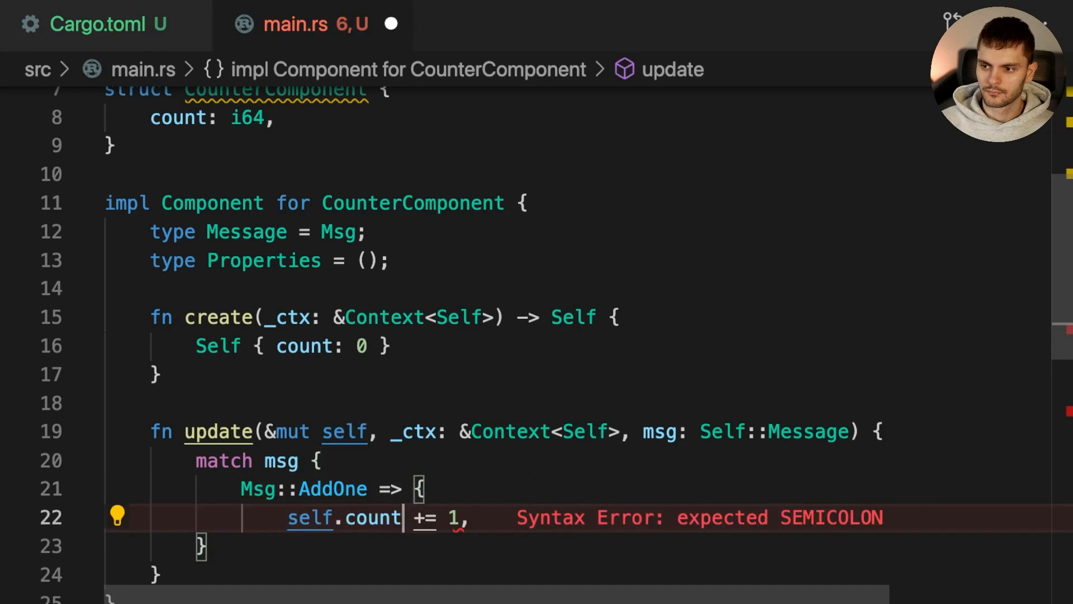
key("BackSpace")
type(";")
key("Return")
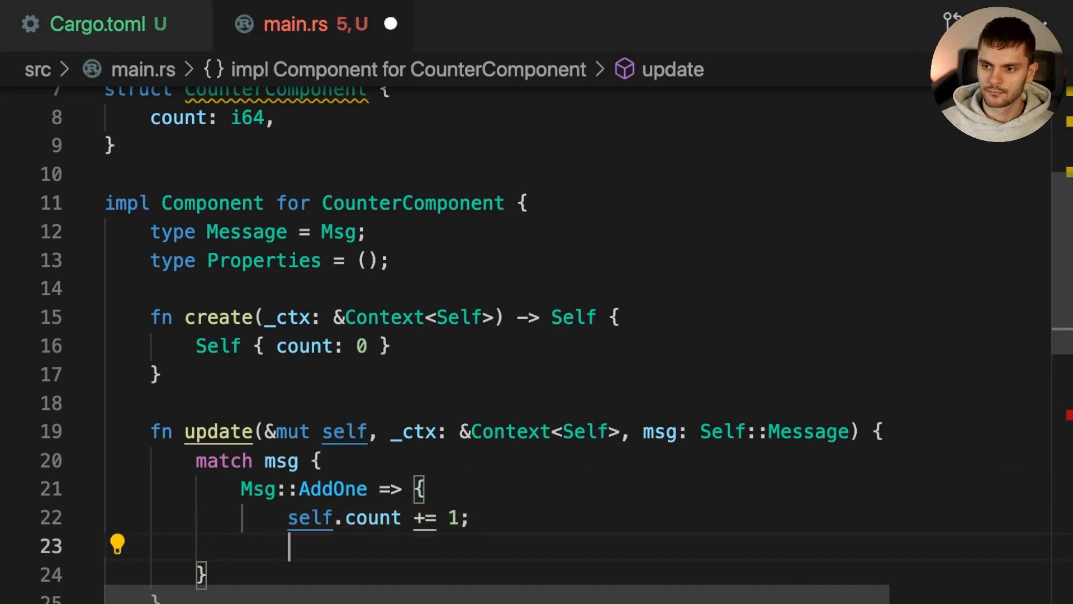
type("}")
key("Up")
key("End")
key("Return")
type("true // re-render component")
scroll(436, 453, "down", 1)
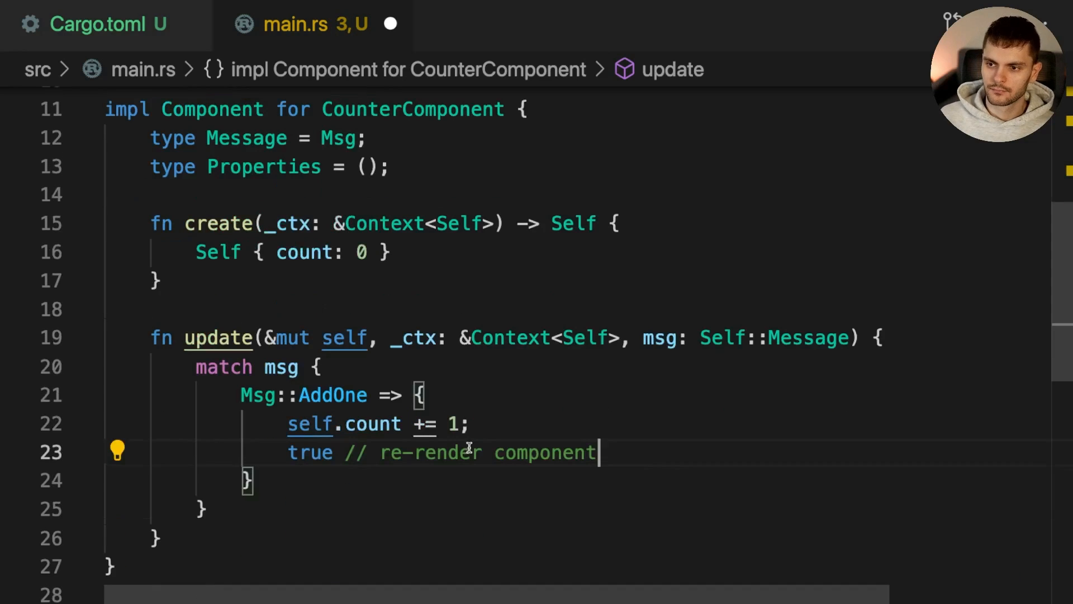
left_click(421, 534)
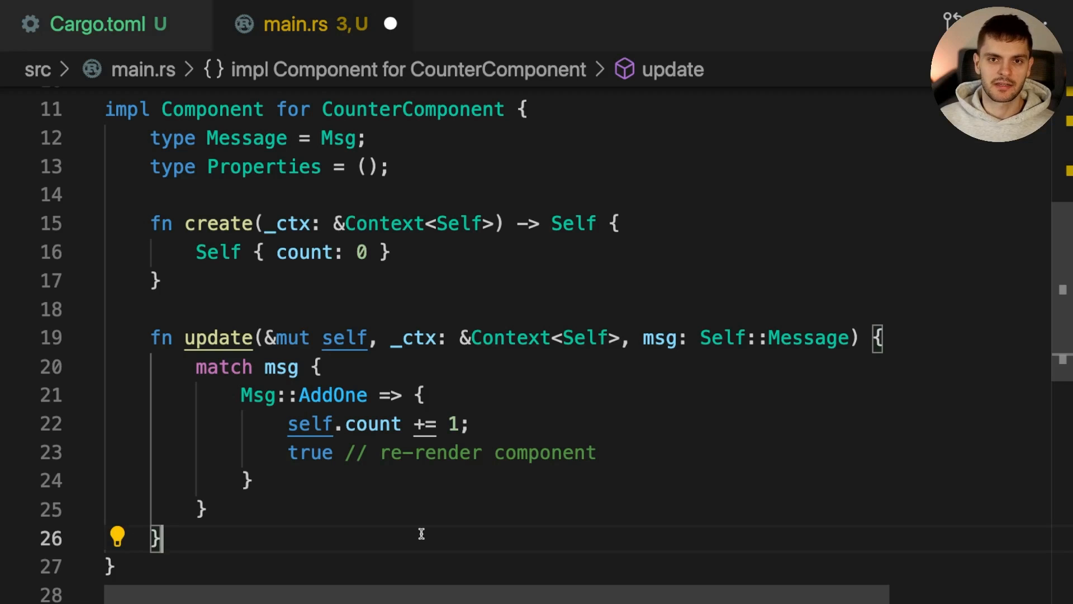
Review the update method's parameters, match block, AddOne arm and bool return type.
left_click(961, 334)
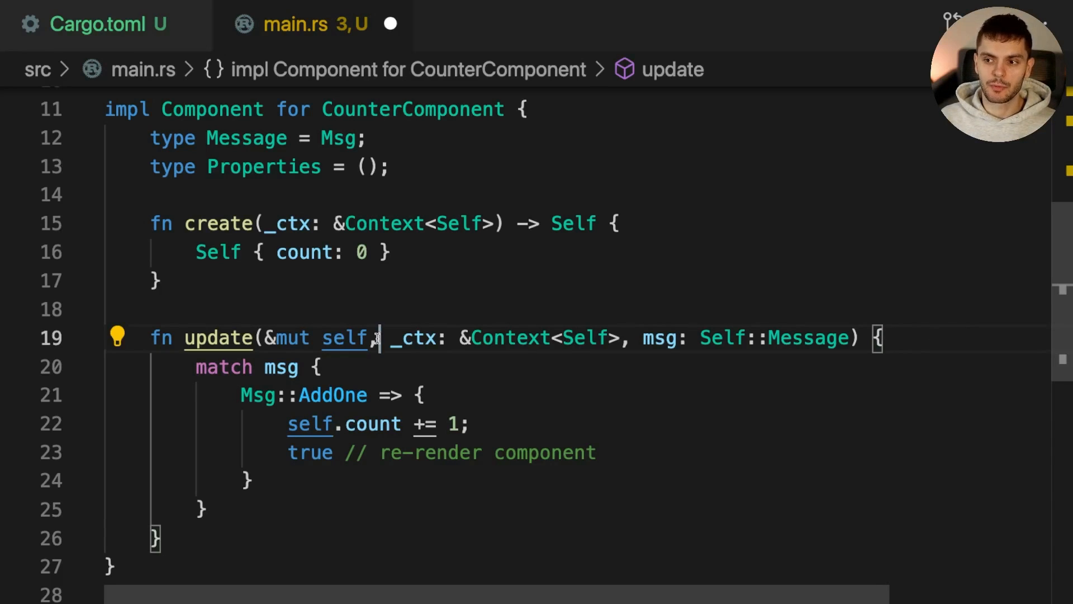
left_click_drag(379, 337, 277, 338)
mouse_move(390, 339)
left_mouse_down()
mouse_move(875, 338)
mouse_move(849, 338)
left_mouse_up()
left_click(656, 372)
left_click(283, 531)
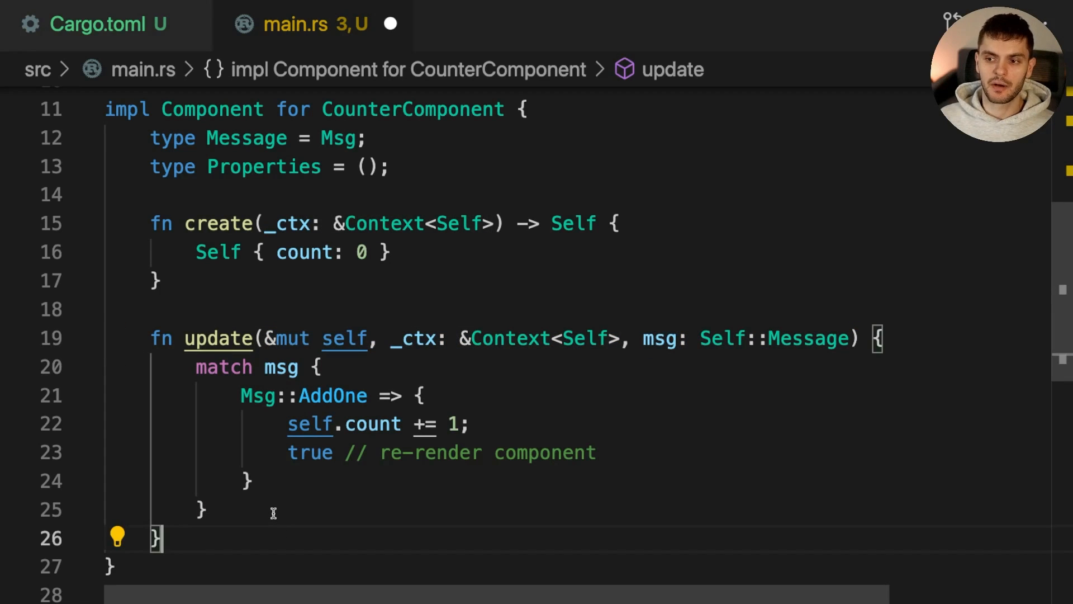
left_click_drag(273, 513, 107, 366)
left_click(319, 520)
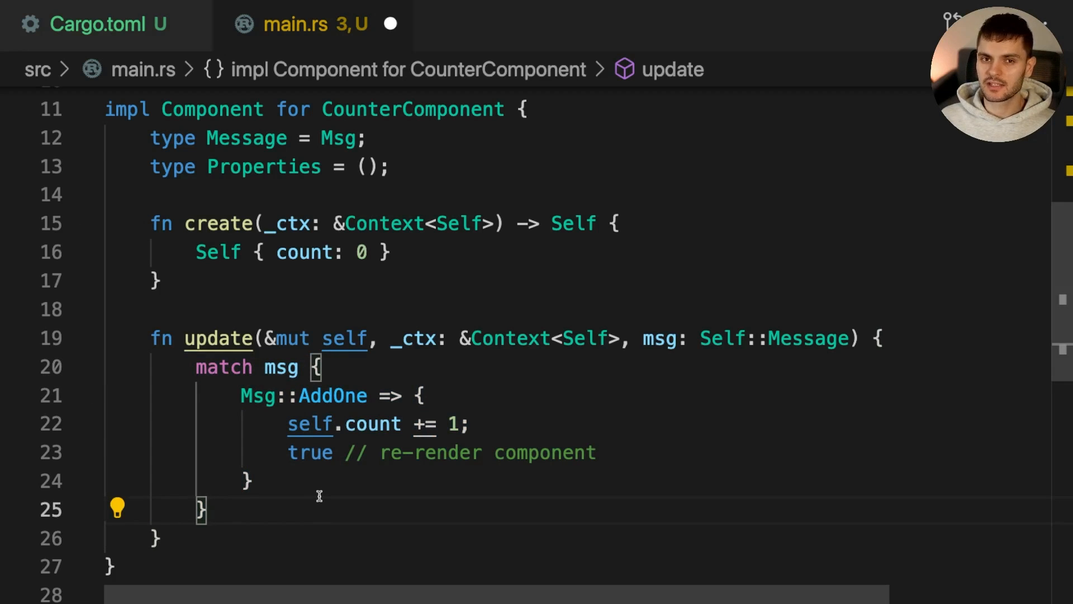
double_click(353, 403)
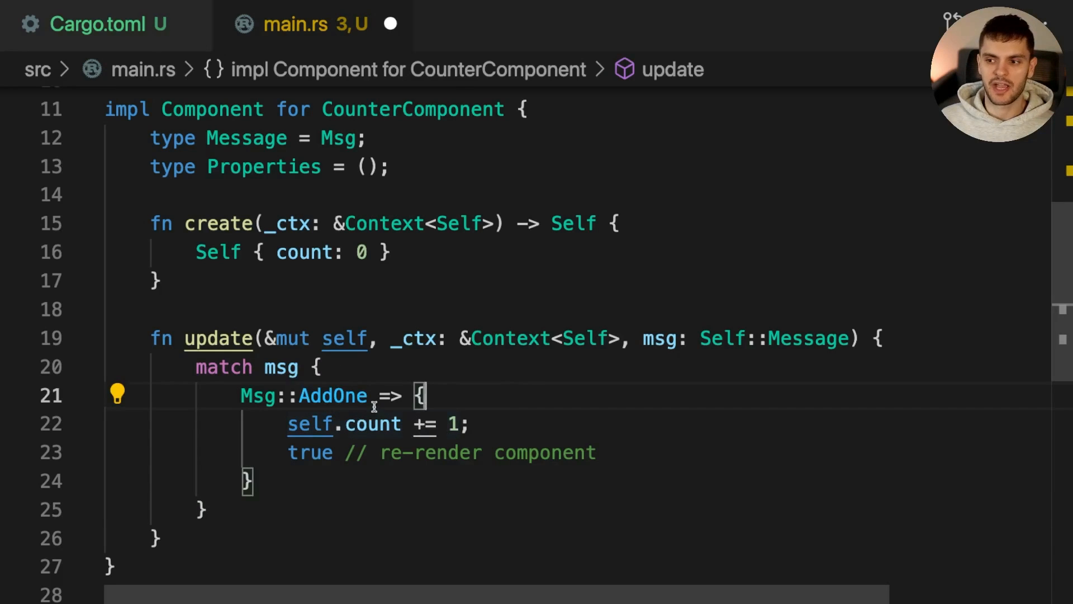
left_click_drag(368, 401, 208, 400)
left_click_drag(506, 418, 278, 424)
left_click(862, 338)
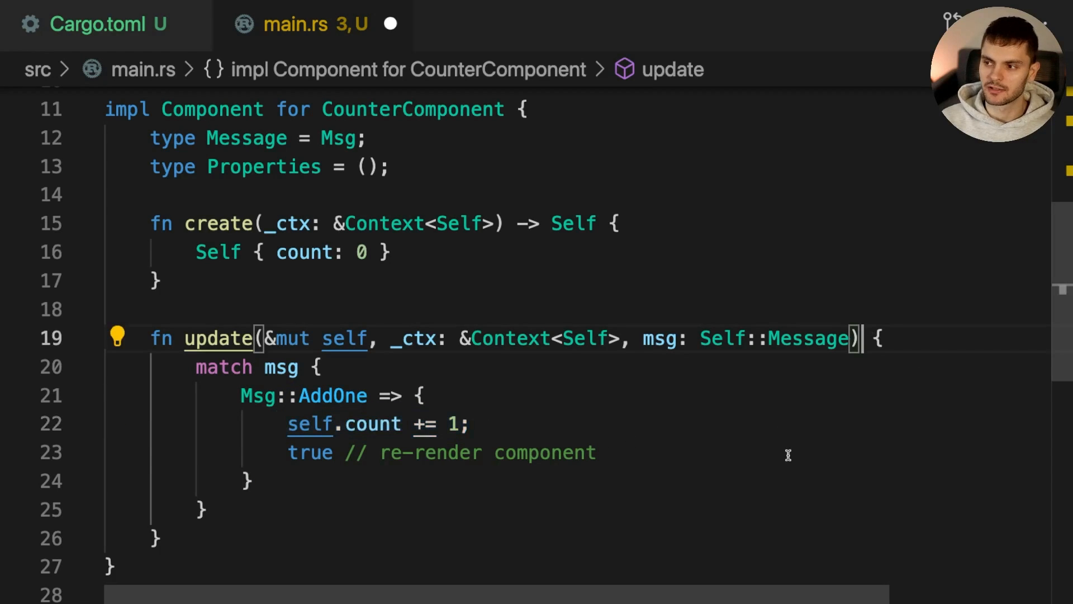
type("-> bool")
left_click(314, 423)
left_click(705, 502)
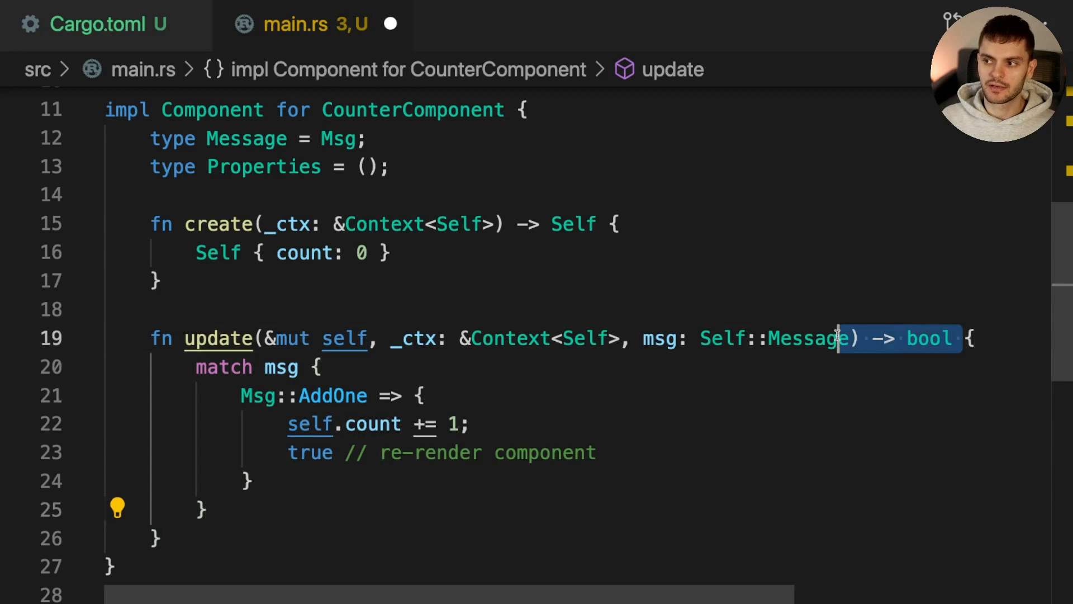
left_click_drag(963, 338, 839, 340)
left_click(718, 468)
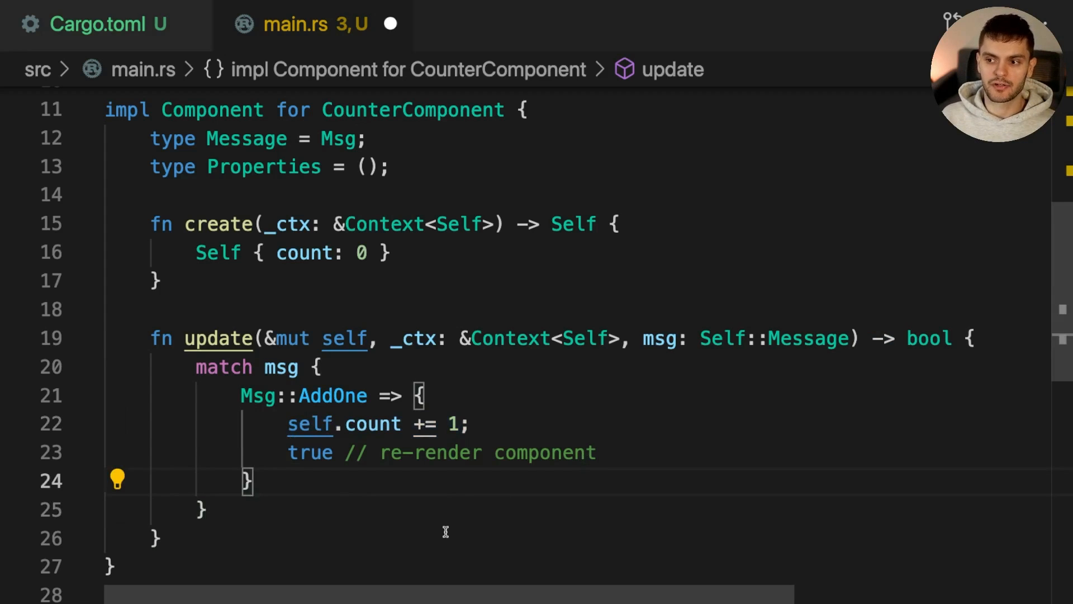
left_click_drag(514, 430, 288, 423)
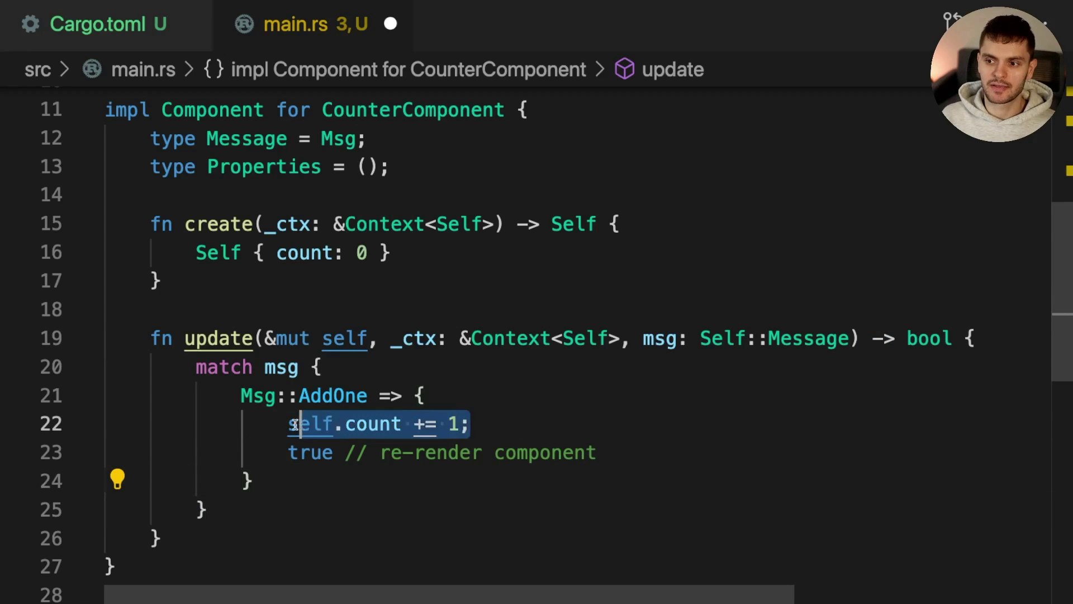
left_click(337, 508)
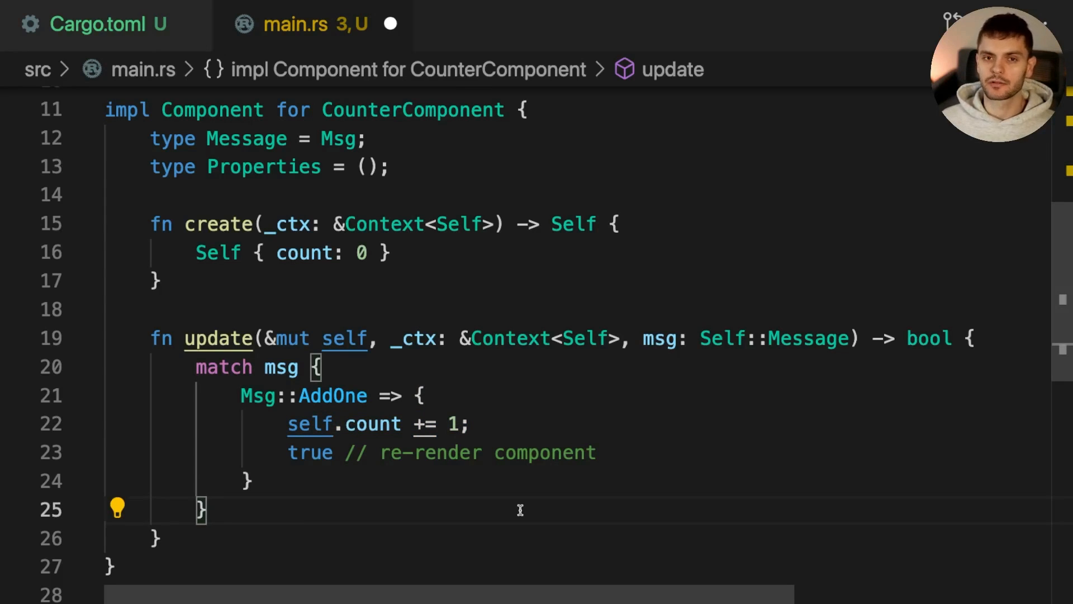
Write fn view returning html! with a container div, a <p> showing self.count and a +1 button, and save.
key("Down")
scroll(473, 521, "down", 3)
scroll(472, 521, "down", 1)
key("Return")
key("Return")
type("fn view(&")
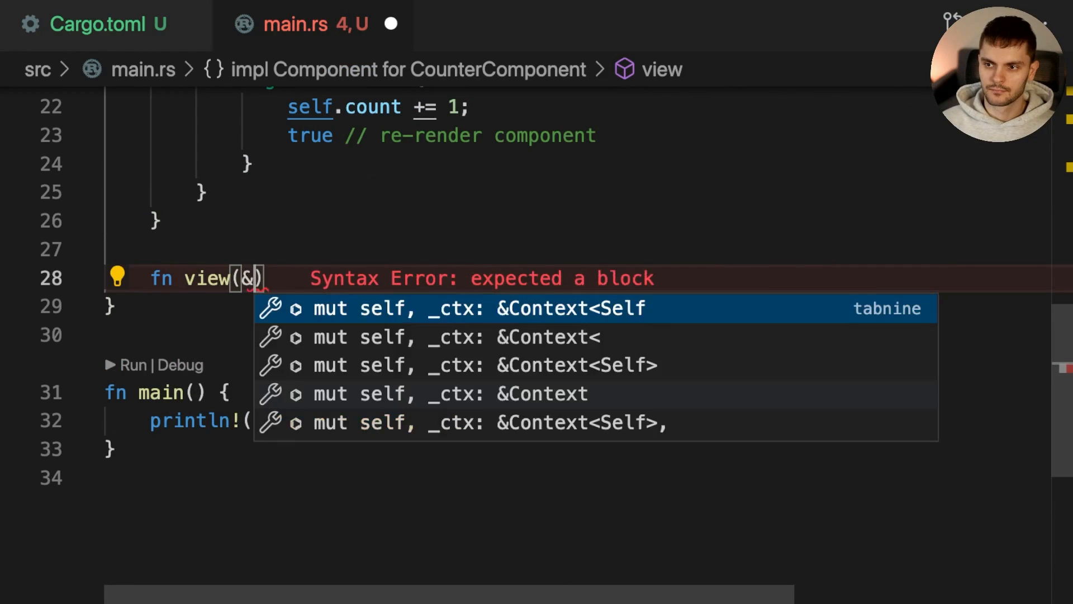
type("self, ctx: &")
key("Tab")
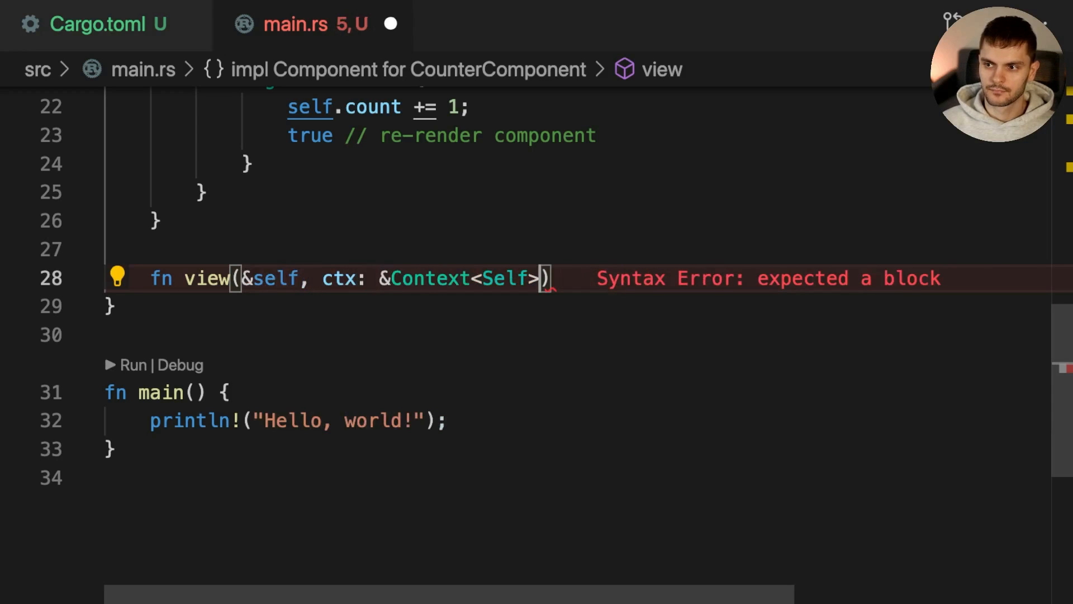
type(" -> Html {")
key("Return")
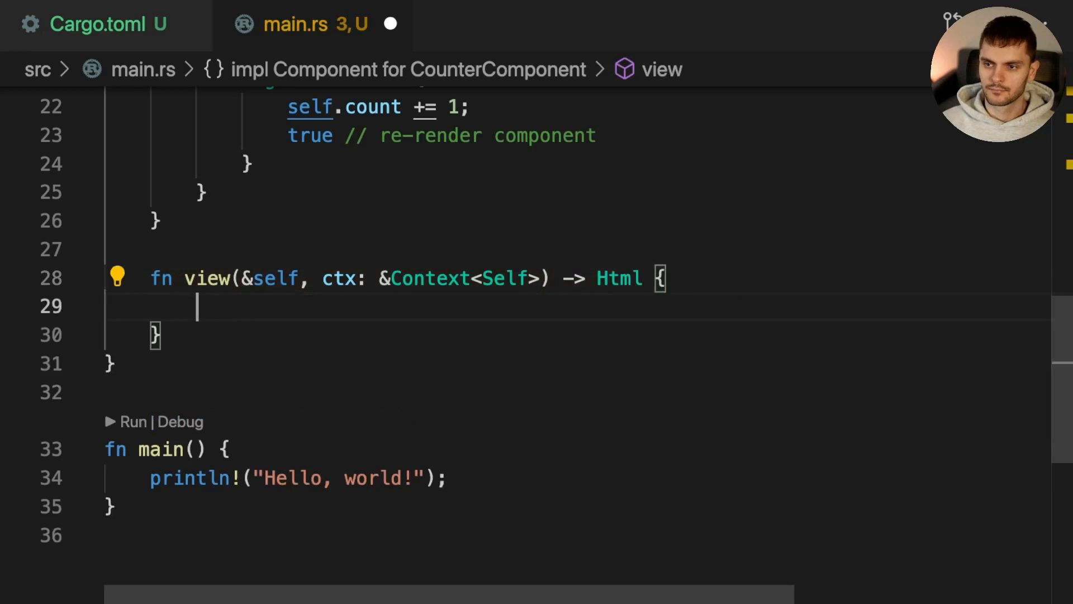
type("html! {")
key("Return")
type("<div class=\"container\">                 <p>{ self.count }</p>                 <button>{ \"+1\" }</button>             </div>")
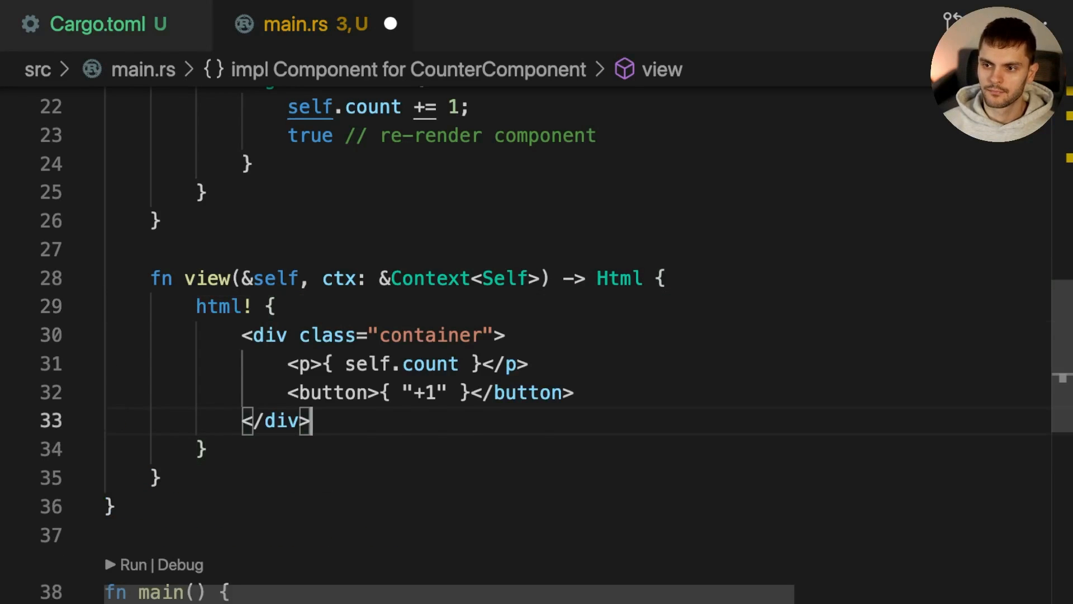
left_click(495, 488)
key("ctrl+s")
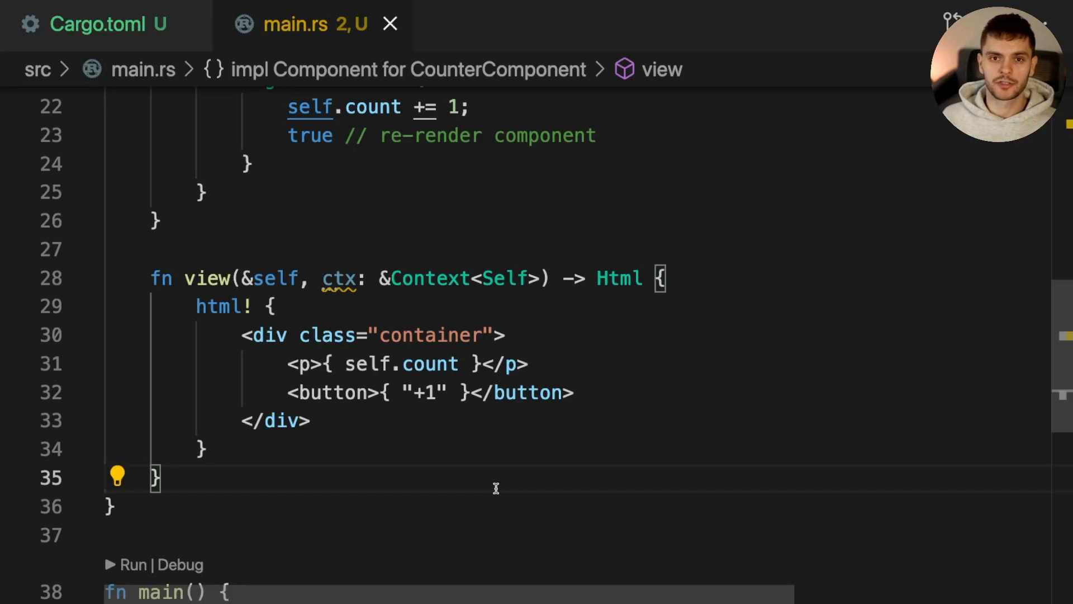
left_click(524, 314)
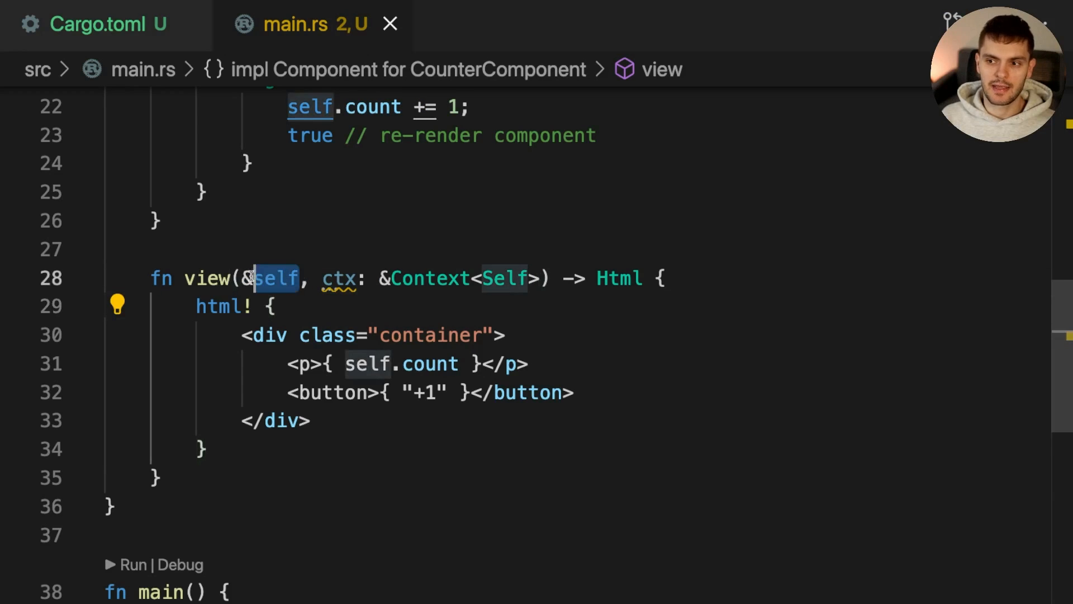
left_click_drag(304, 278, 243, 277)
left_click(408, 307)
left_click_drag(319, 281, 543, 280)
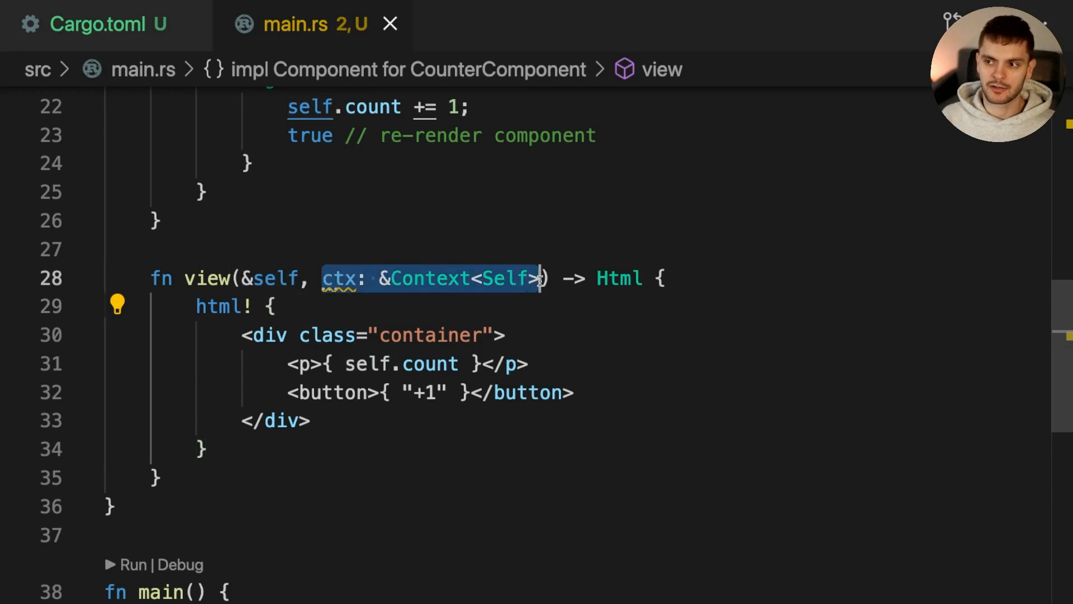
left_click(564, 325)
left_click(640, 285)
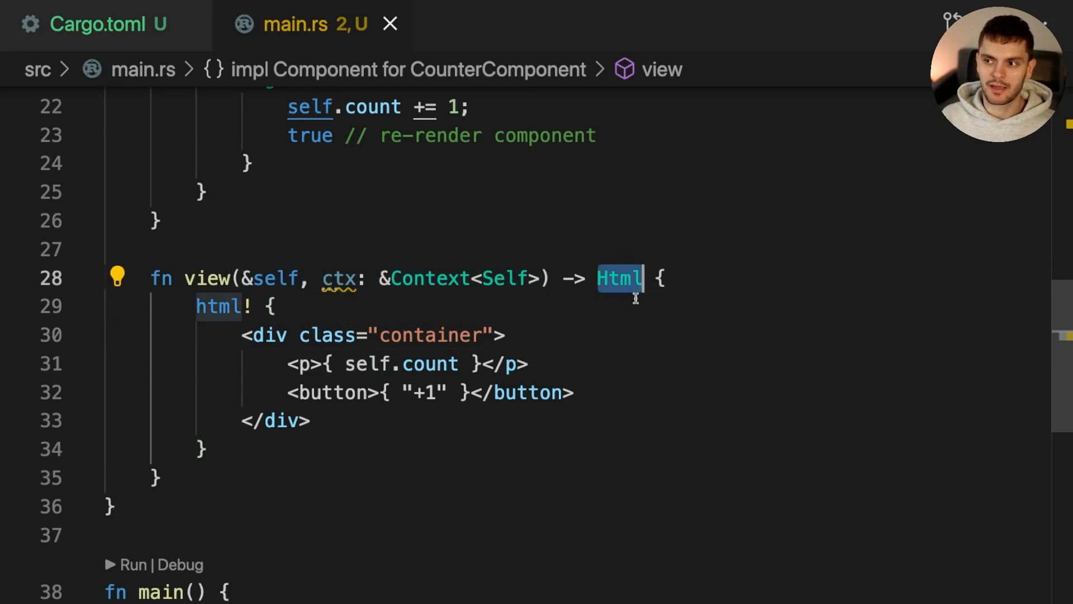
left_click(648, 359)
left_click(396, 466)
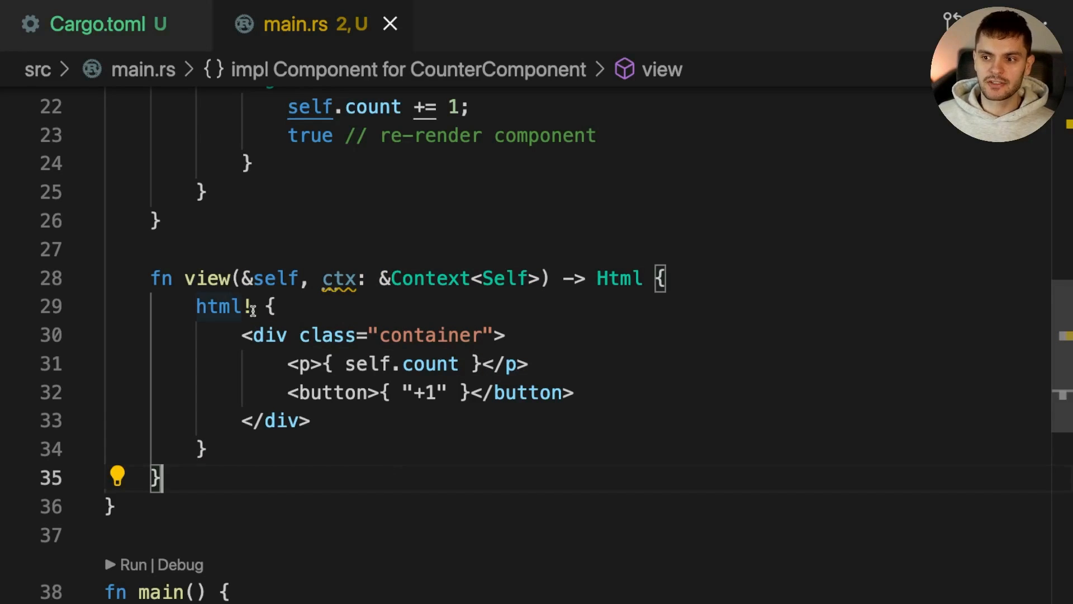
left_click_drag(251, 306, 186, 307)
left_click(319, 452)
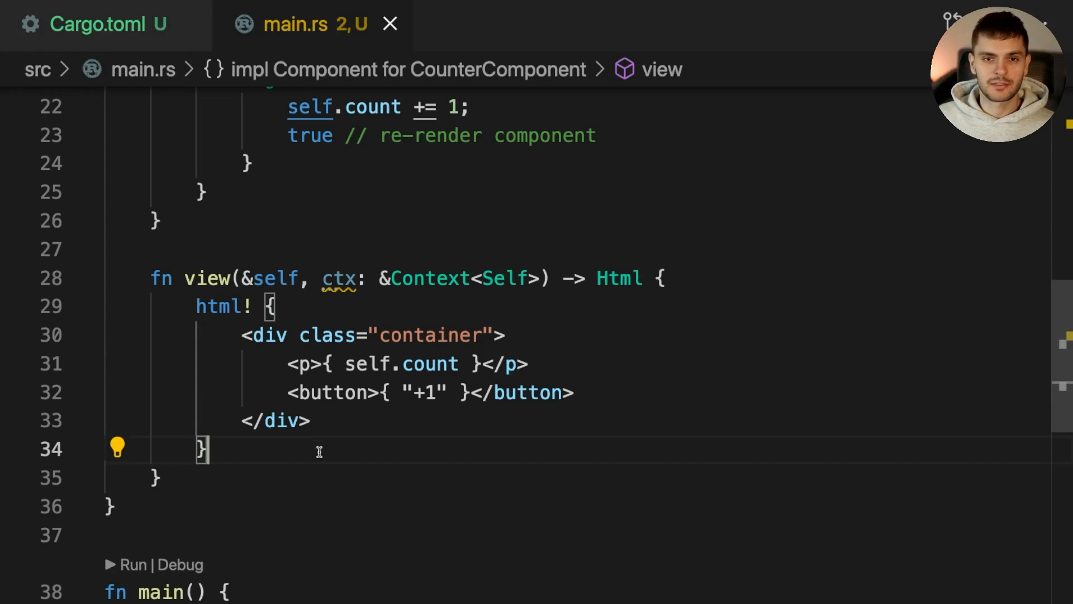
left_click_drag(367, 434, 123, 334)
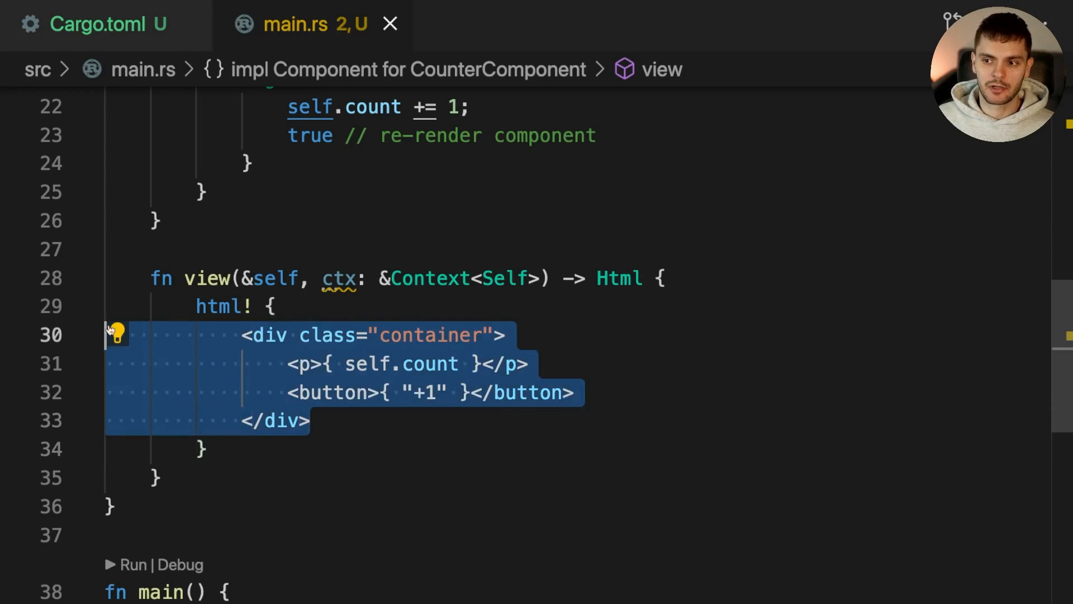
left_click(353, 466)
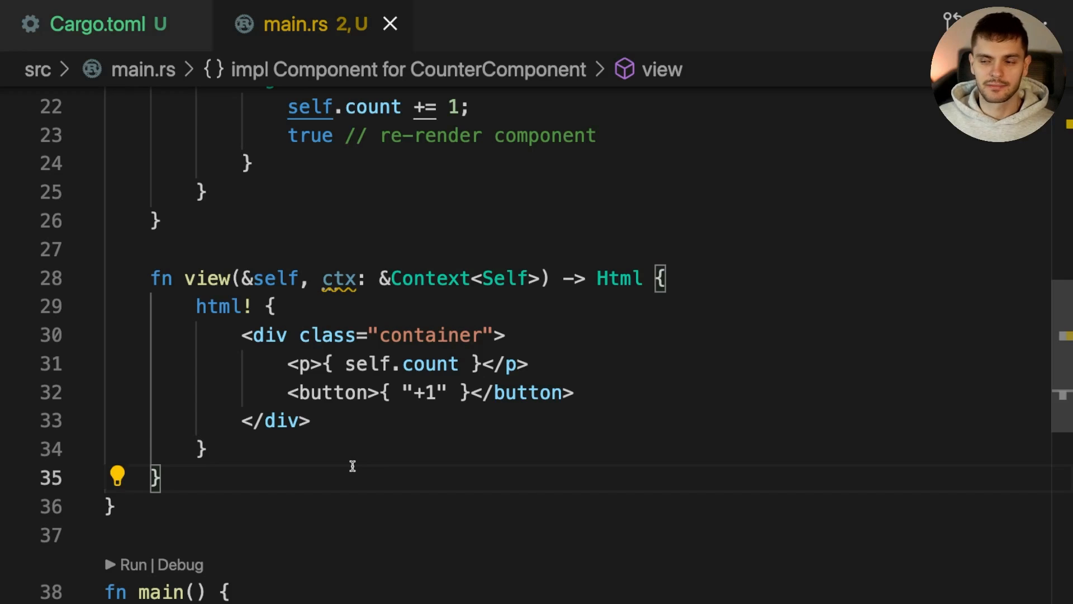
left_click(352, 456)
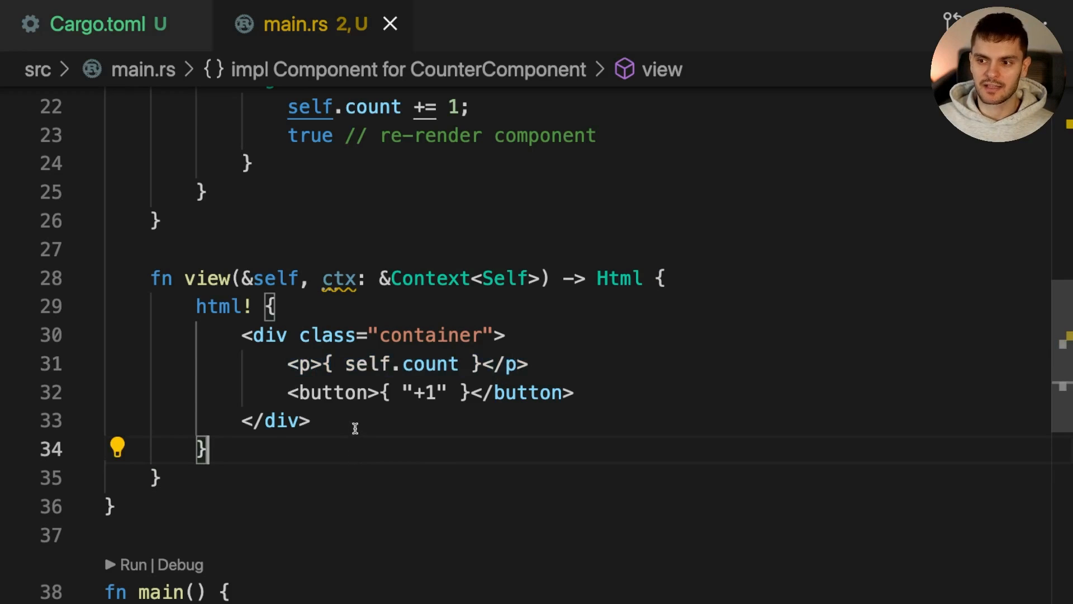
left_click_drag(356, 423, 230, 335)
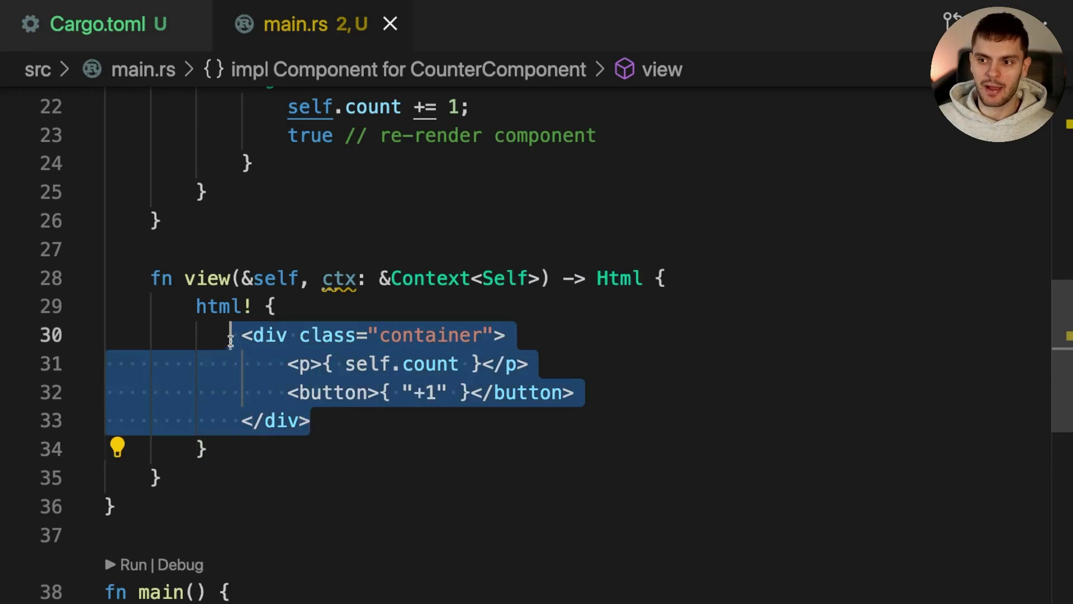
left_click(446, 452)
left_click(512, 464)
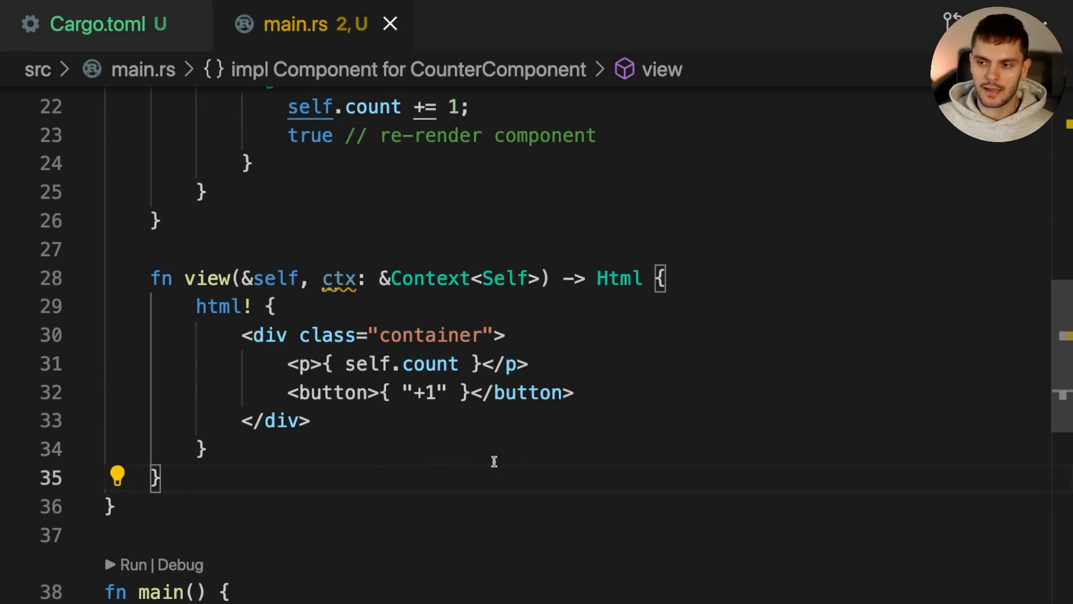
left_click_drag(529, 364, 281, 364)
left_click(395, 364)
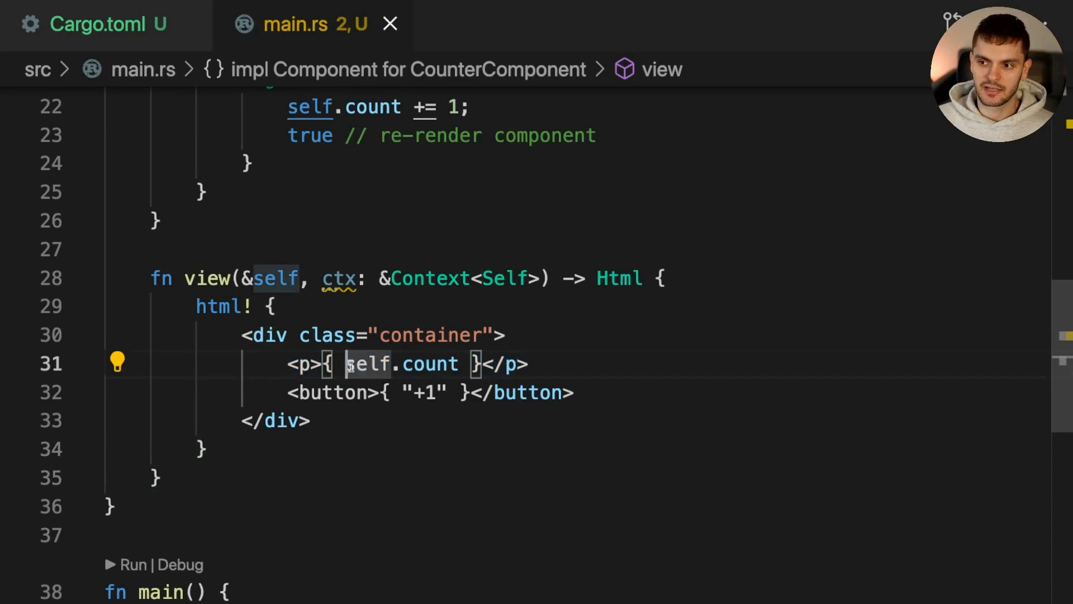
left_click_drag(345, 364, 458, 364)
mouse_move(605, 412)
left_mouse_down()
mouse_move(308, 406)
mouse_move(285, 394)
left_mouse_up()
left_click(417, 440)
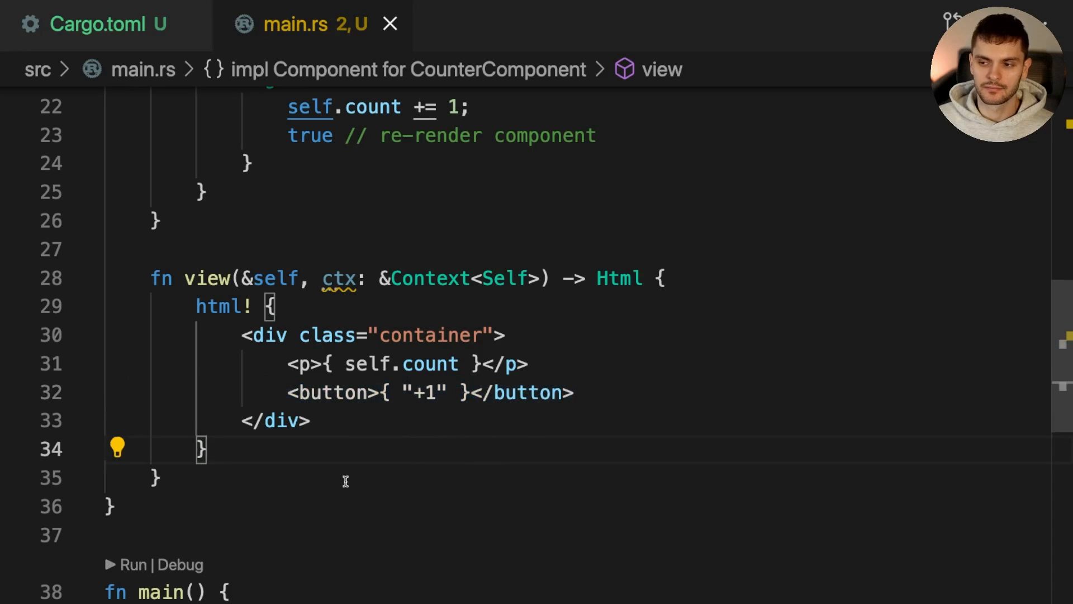
left_click_drag(616, 393, 288, 393)
left_click(374, 419)
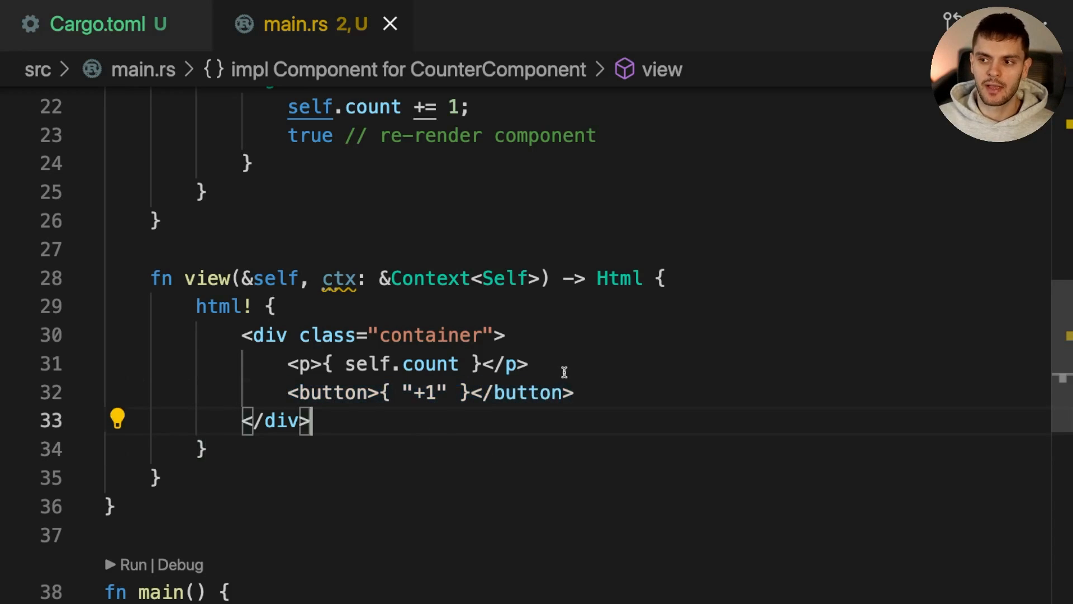
left_click_drag(563, 369, 254, 364)
left_click(522, 473)
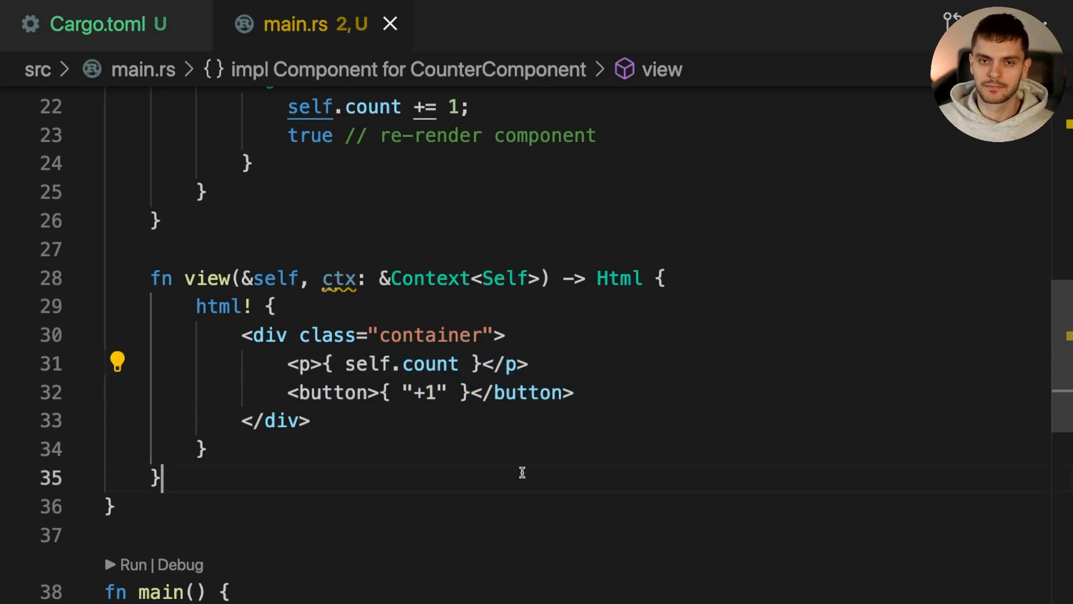
Add let link = ctx.link(); at the top of view and save.
key("ctrl+z")
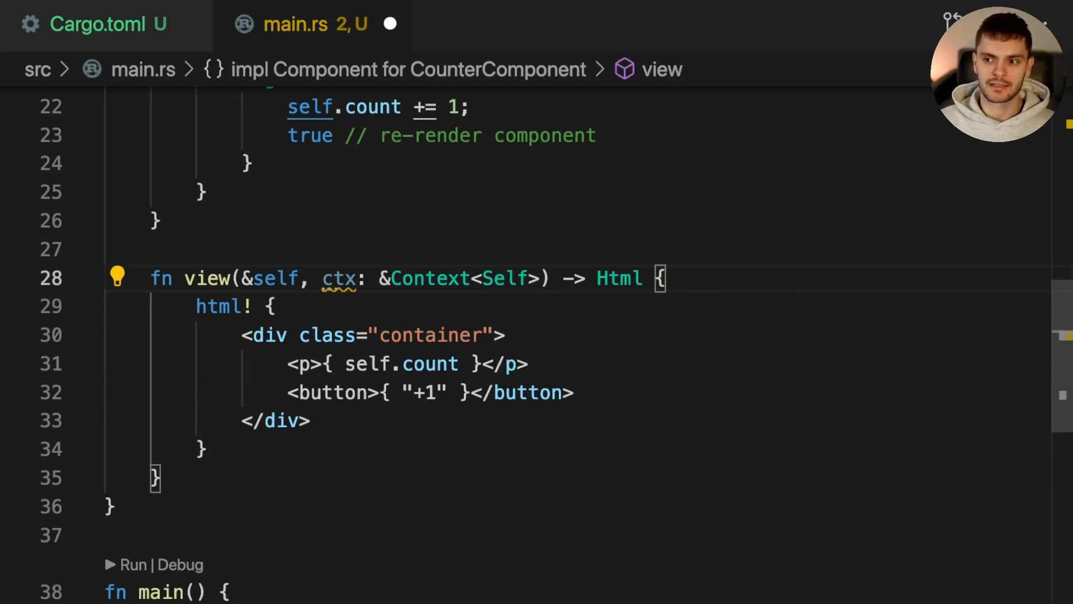
key("Return")
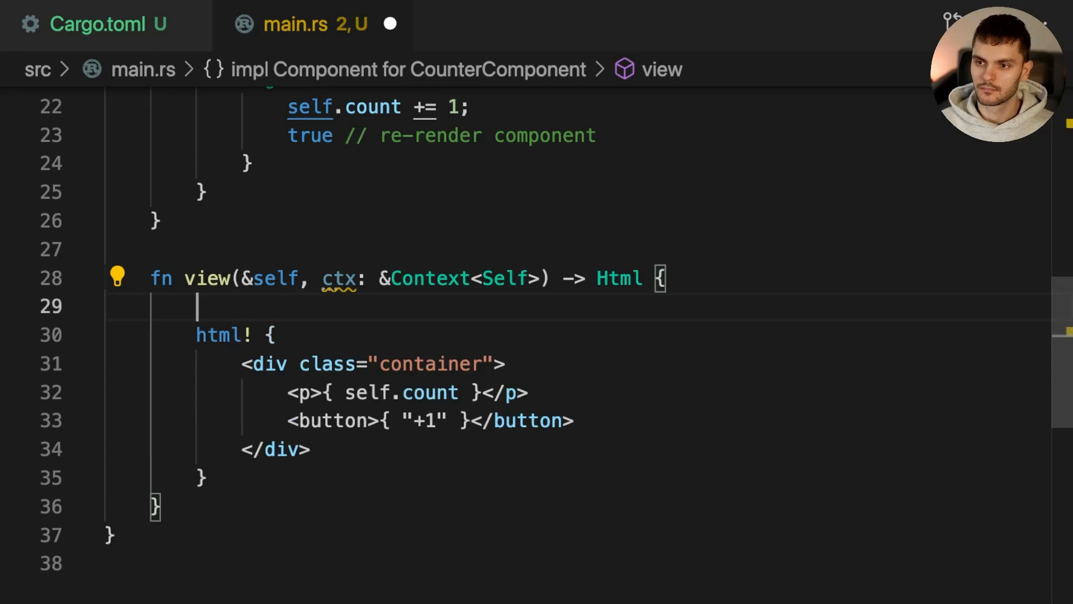
type("let link = ")
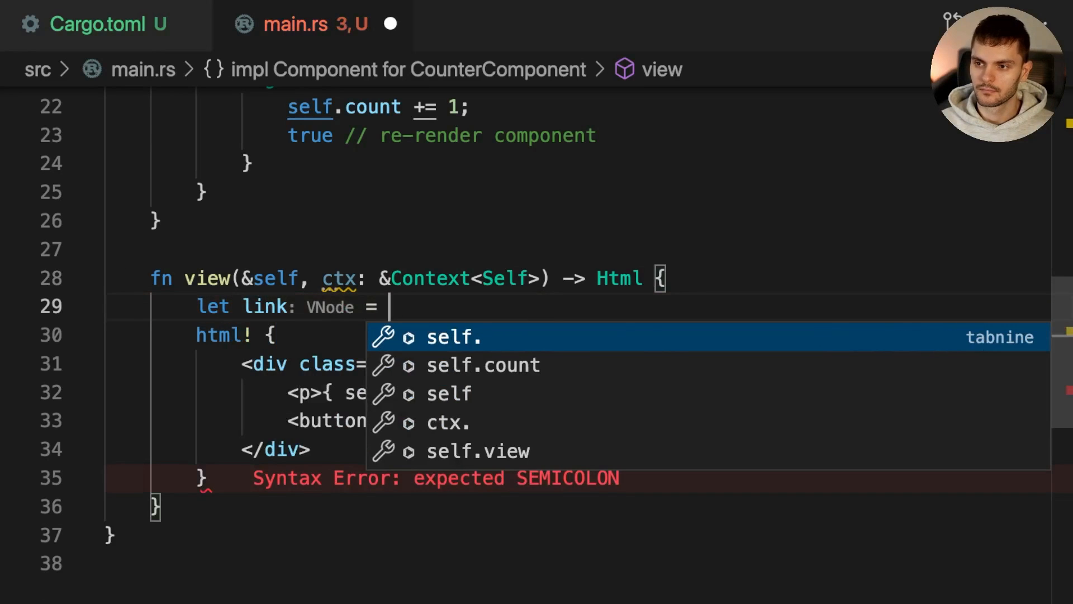
type("ctx.lin")
key("Return")
key("Escape")
type(";")
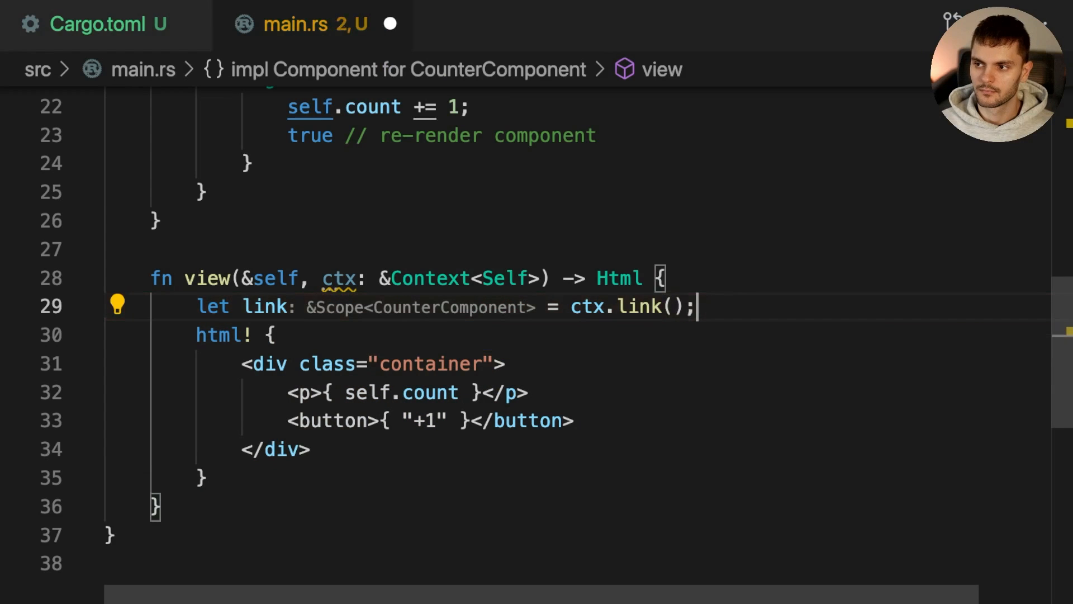
key("ctrl+s")
Give the button onclick={link.callback(|_| Msg::AddOne)} and save main.rs.
left_click(422, 441)
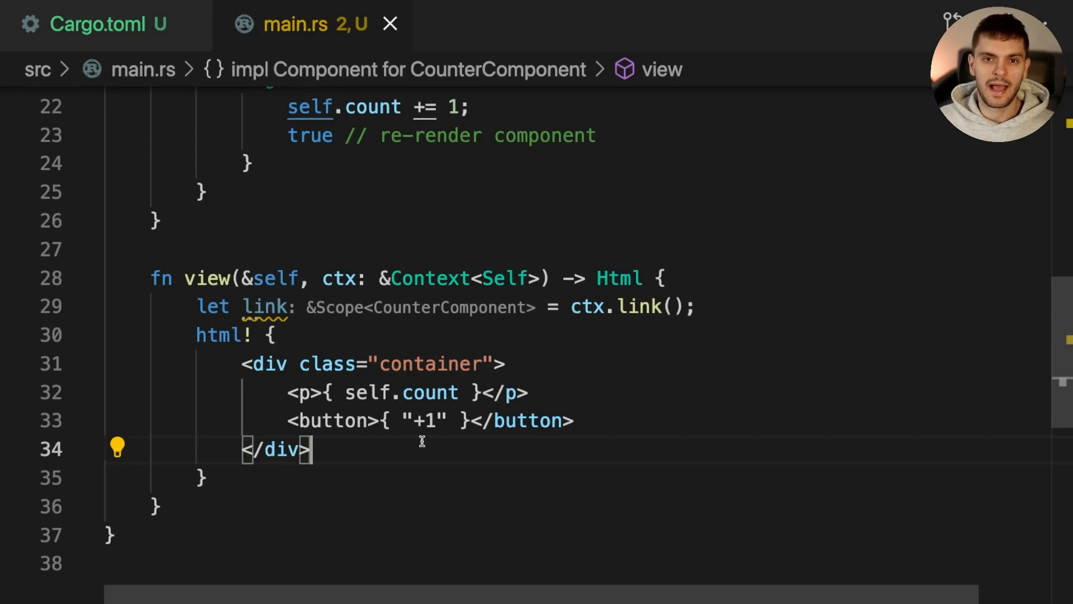
left_click(378, 420)
type("onclick={link.callback(|_| Msg::AddOne)")
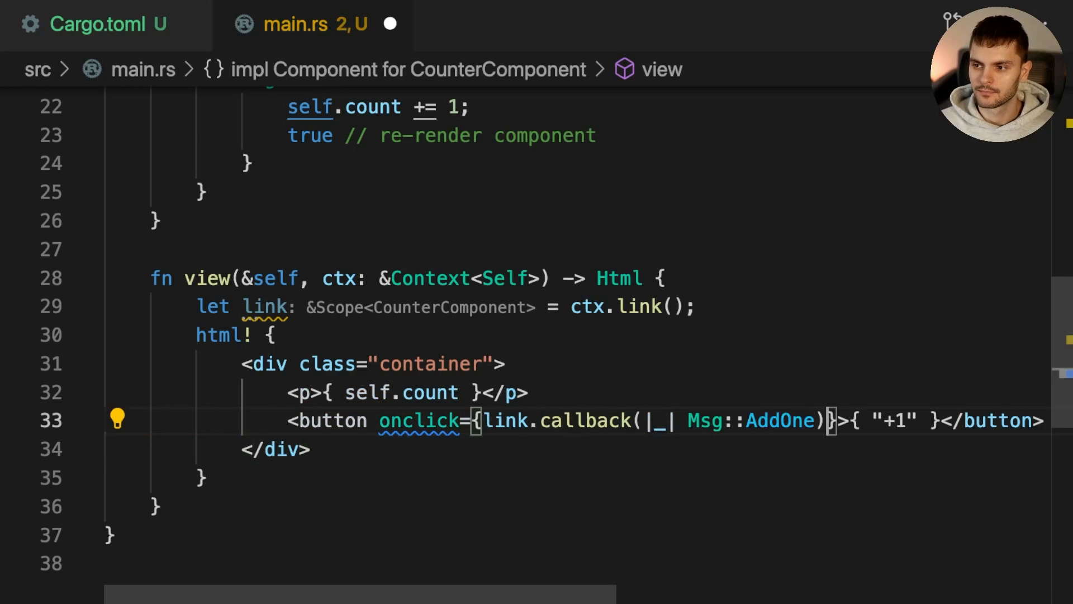
key("ctrl+s")
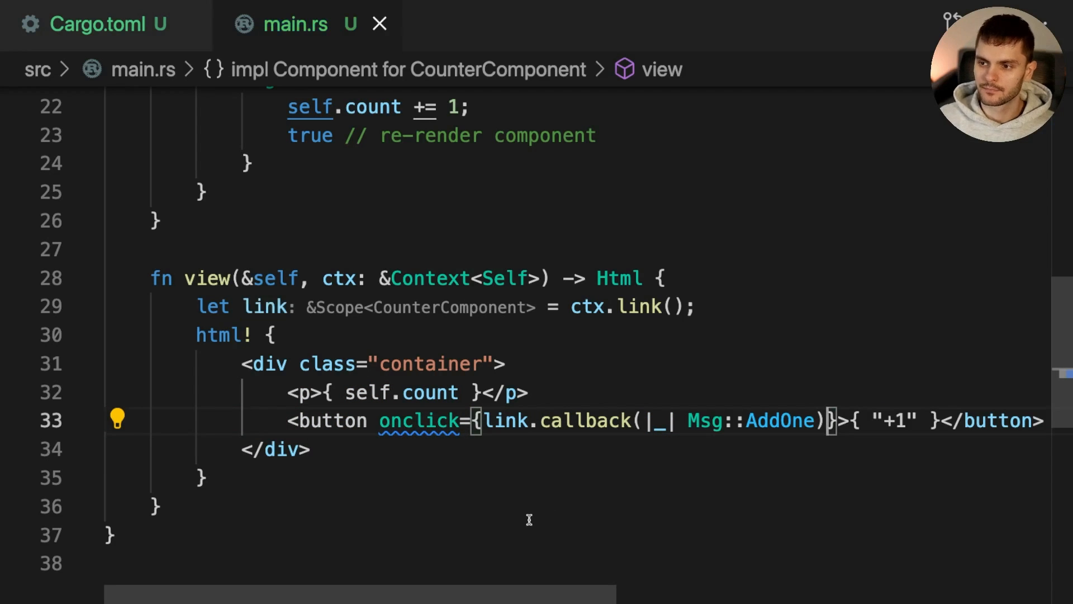
left_click(528, 519)
left_click(566, 474)
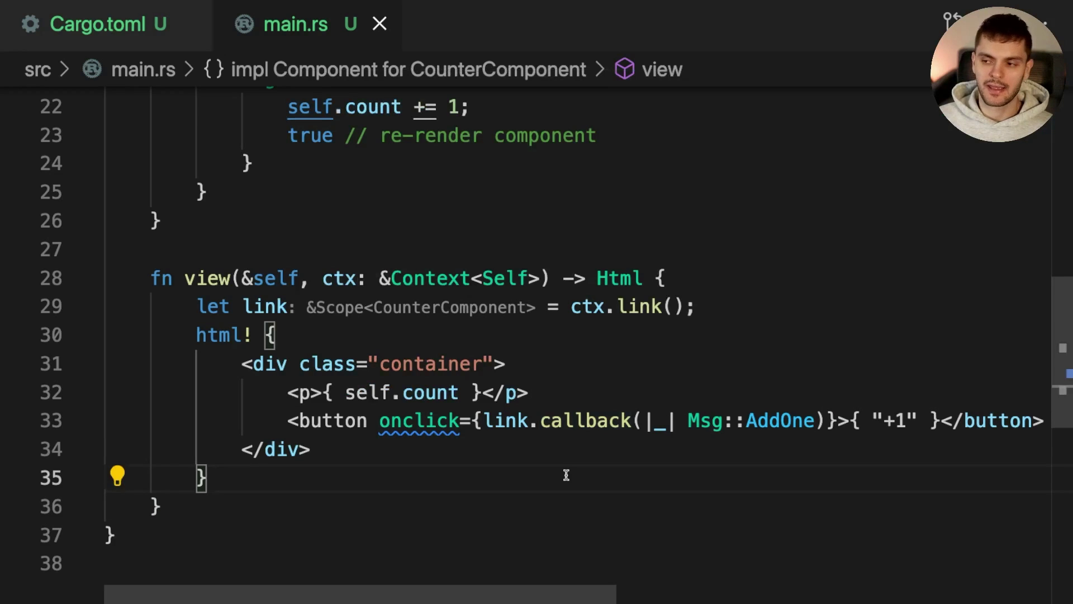
mouse_move(585, 420)
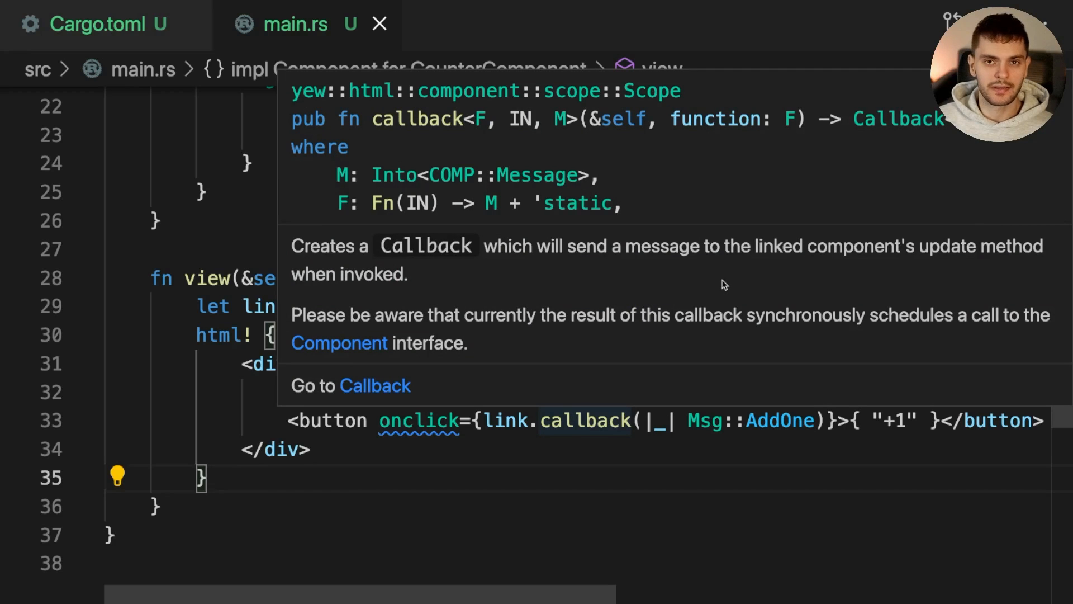
Review how the callback's Msg::AddOne reaches the count increment in update.
left_click_drag(643, 420, 823, 424)
key("Down")
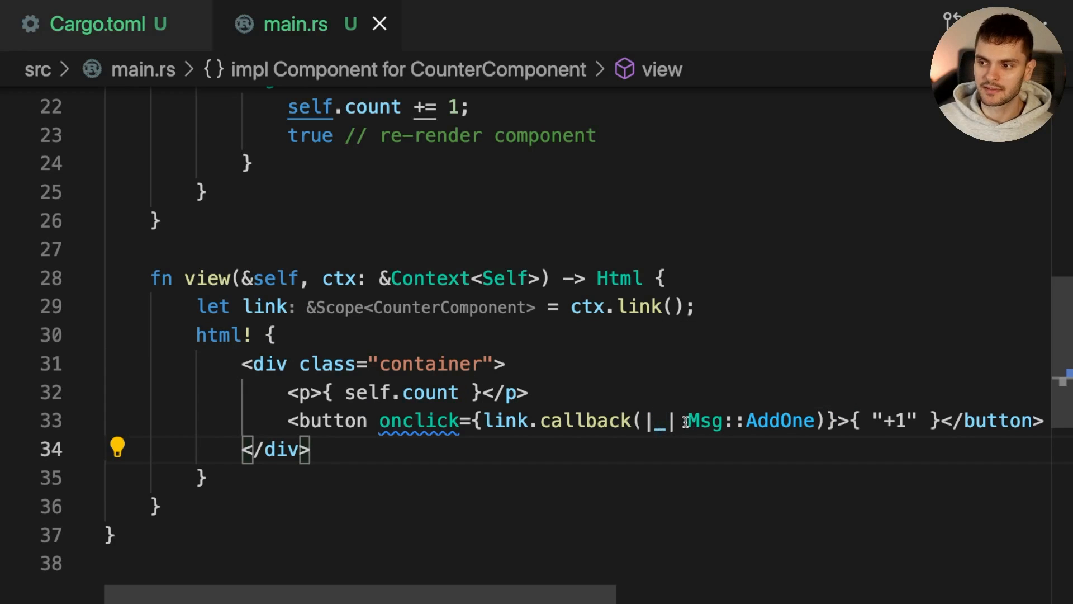
left_click_drag(687, 421, 817, 422)
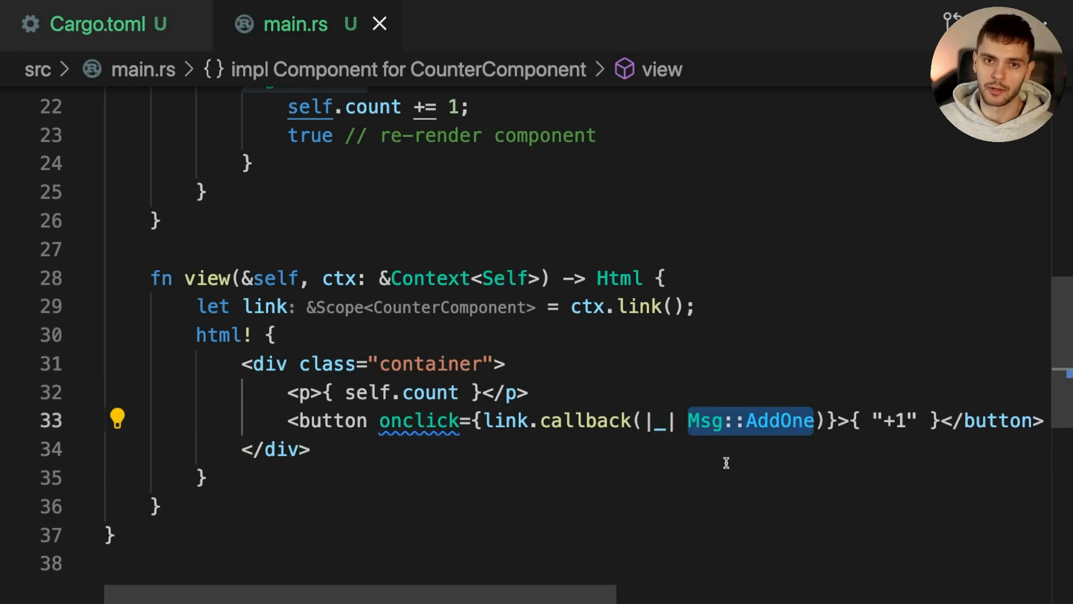
key("Down")
key("Down")
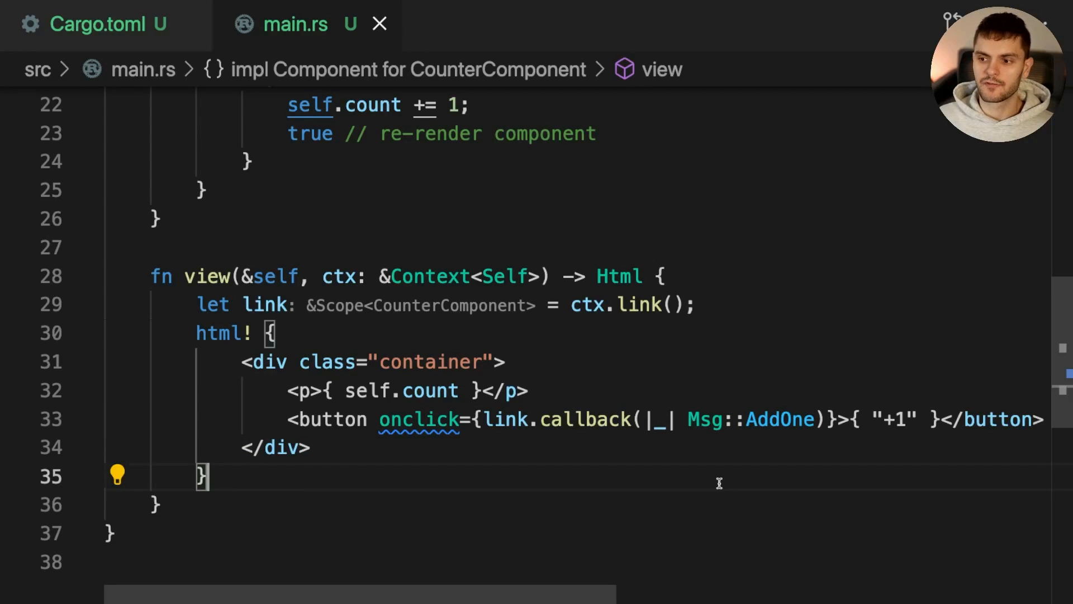
double_click(352, 426)
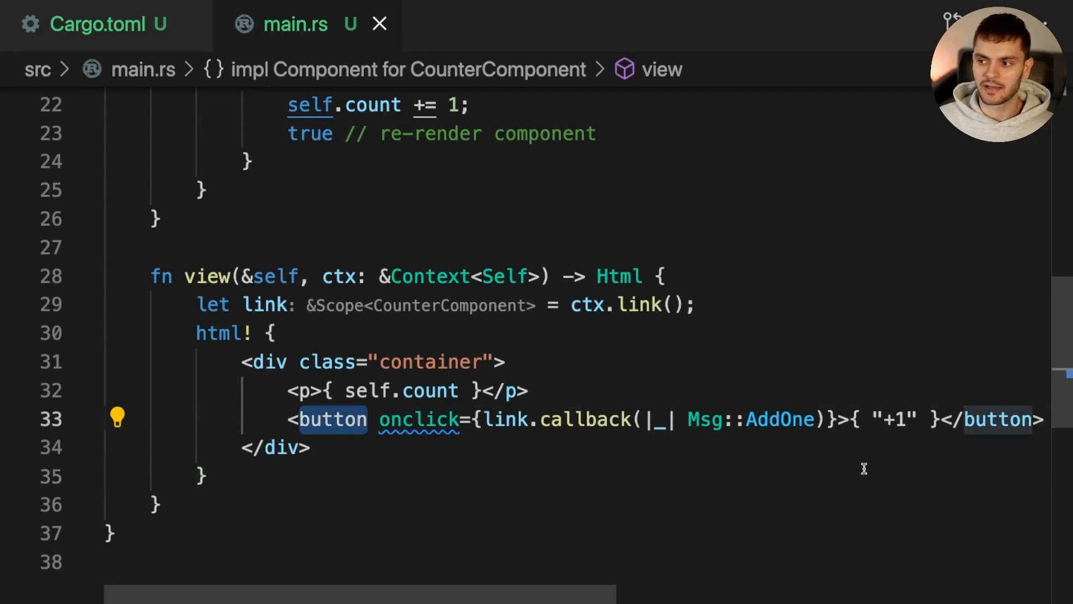
left_click_drag(688, 417, 817, 419)
left_click(794, 465)
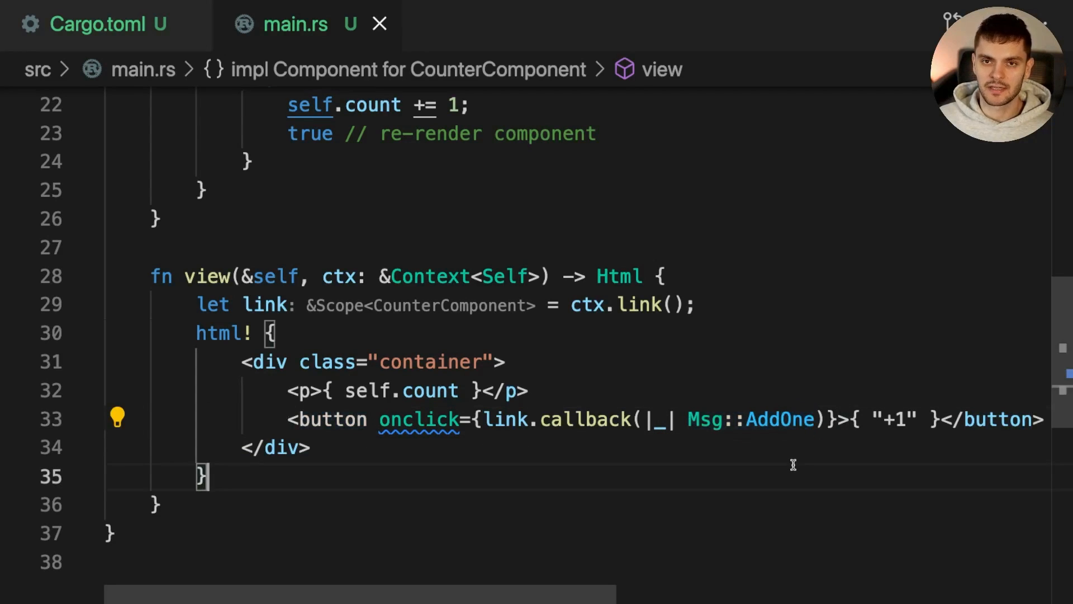
left_click_drag(1064, 396, 1063, 328)
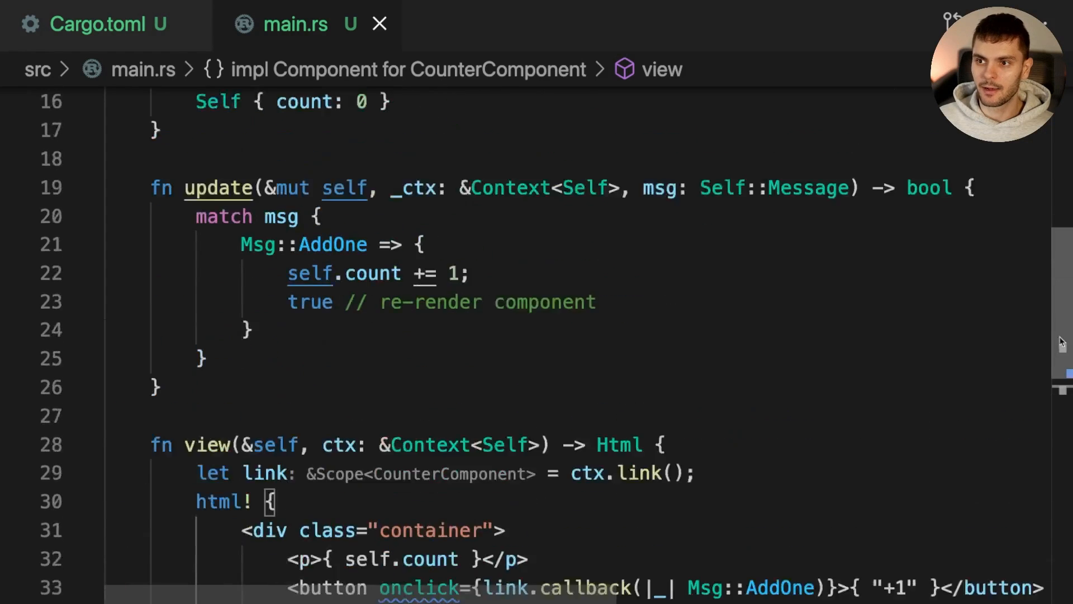
left_click(264, 304)
left_click_drag(287, 332, 533, 340)
left_click(534, 340)
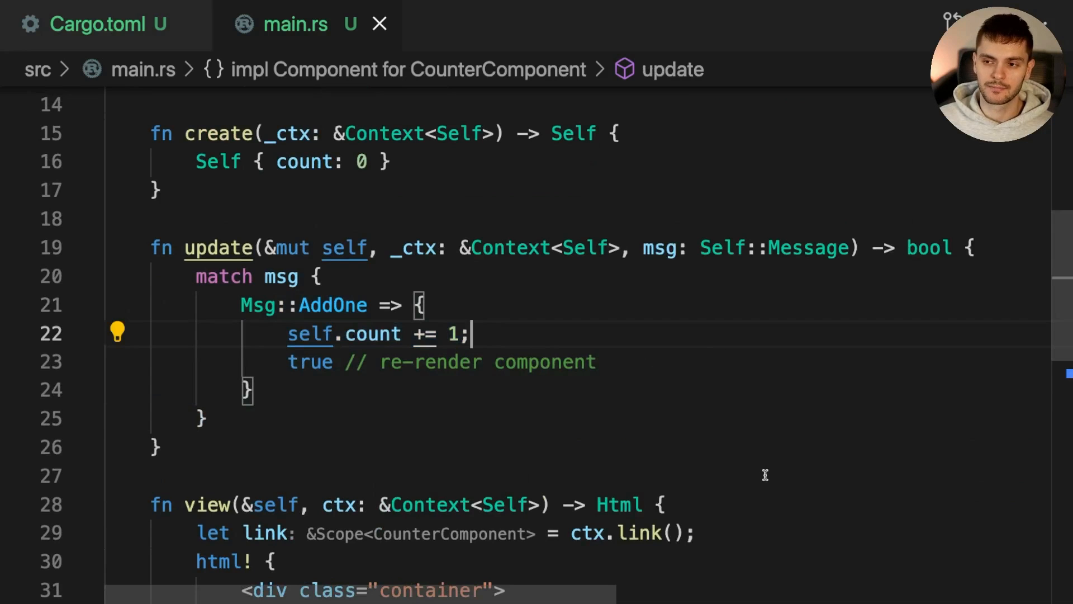
left_click(570, 427)
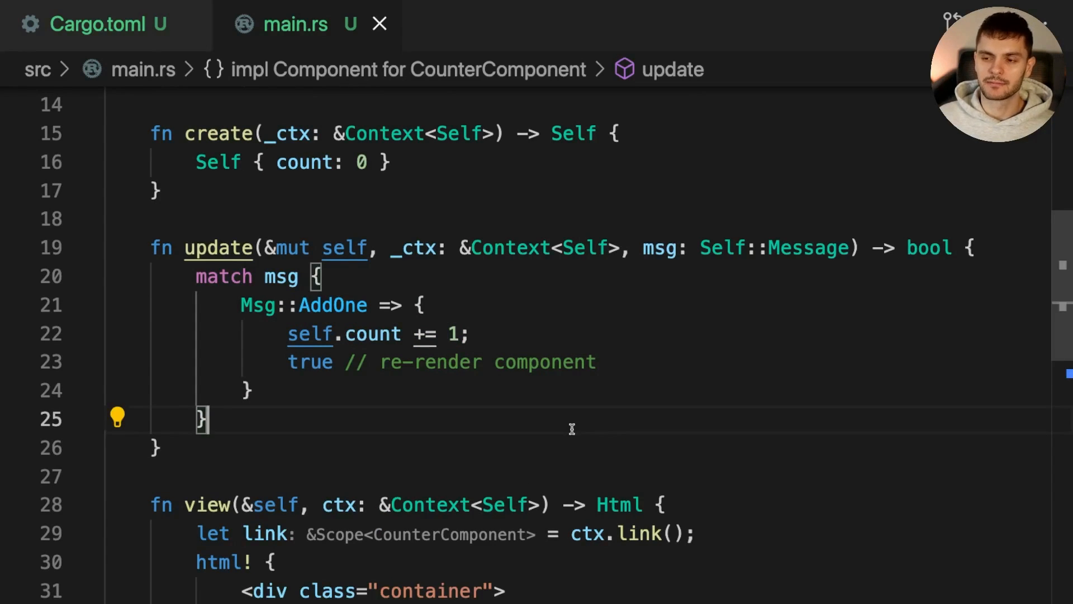
scroll(573, 429, "down", 3)
scroll(573, 428, "down", 3)
left_click(528, 445)
left_click_drag(529, 445, 150, 436)
type("yew::start_app::<CounterComponent>();")
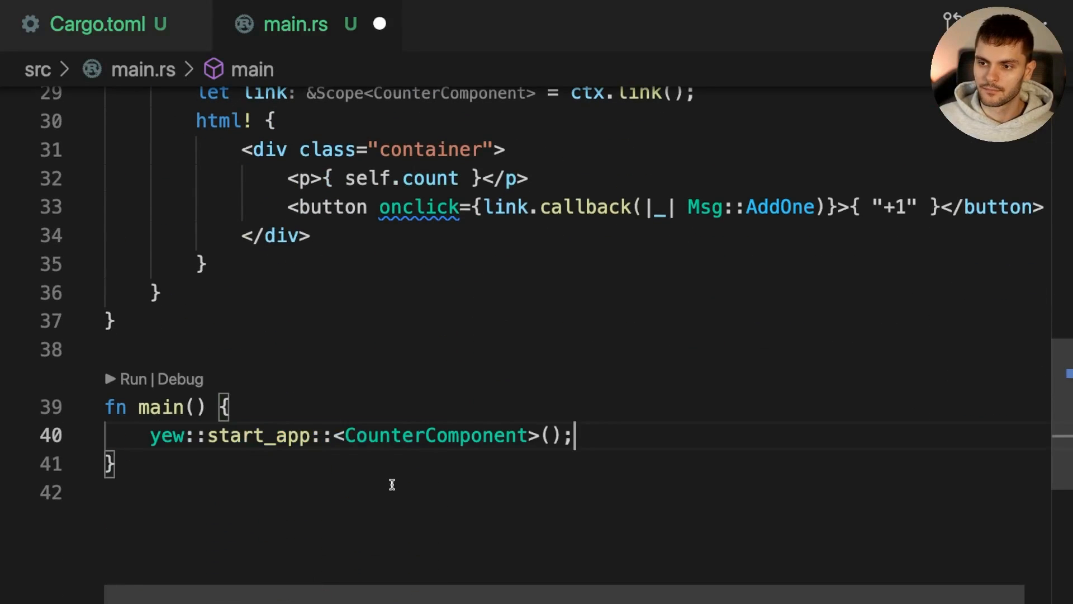
key("ctrl+s")
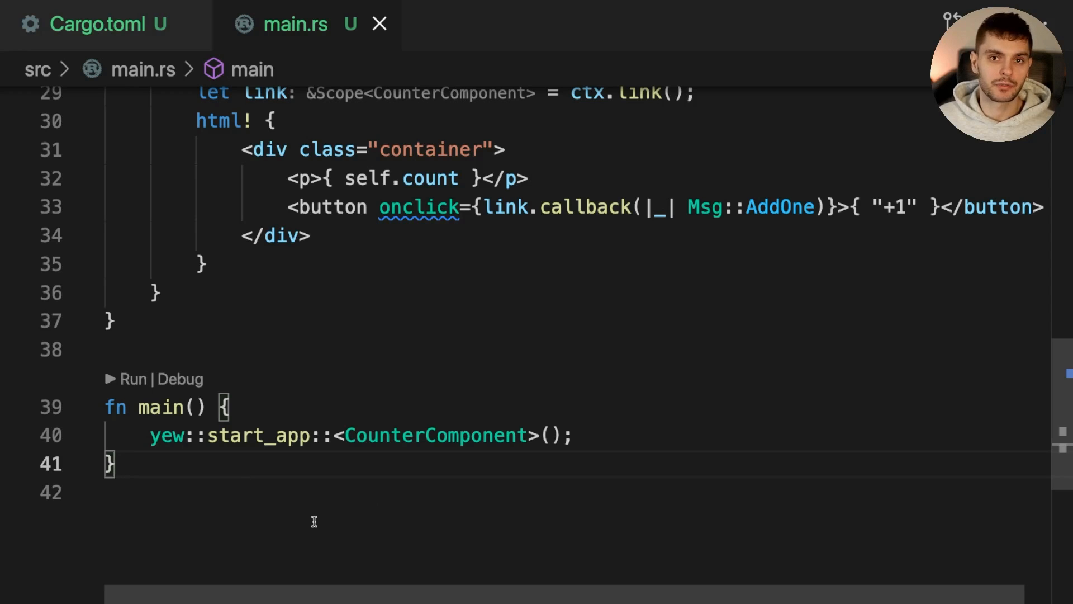
double_click(442, 437)
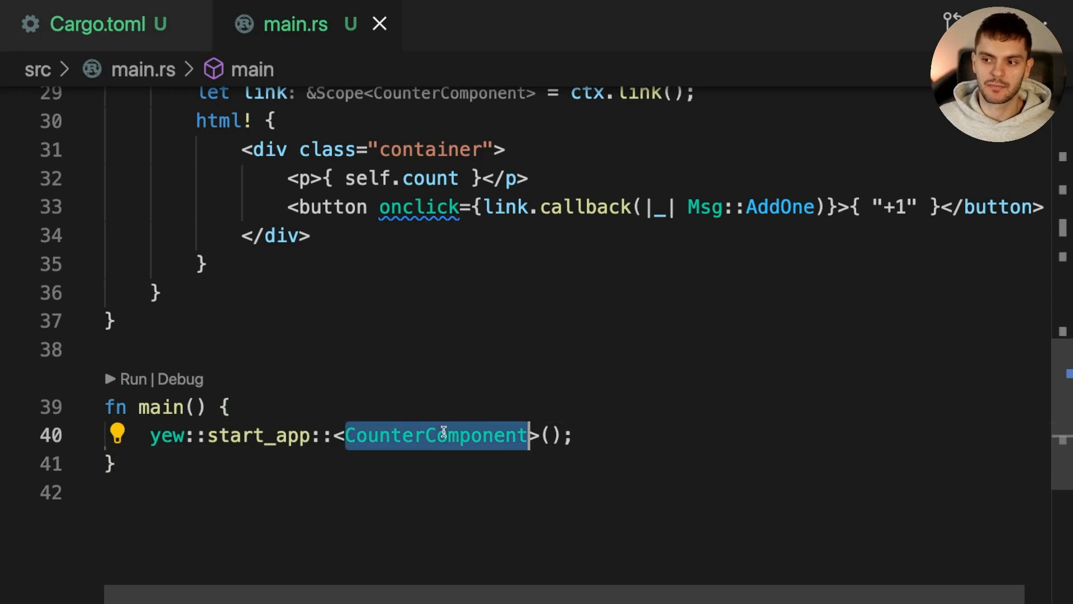
left_click(400, 506)
left_click(362, 355)
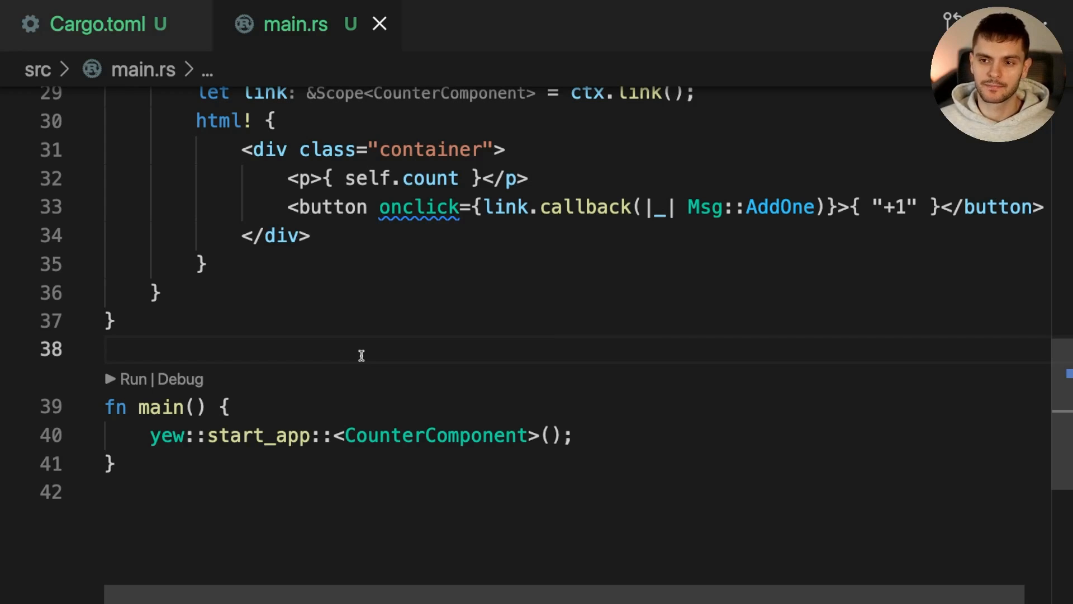
Create index.html at the project root with a basic HTML skeleton titled Yew App and save it.
key("ctrl+b")
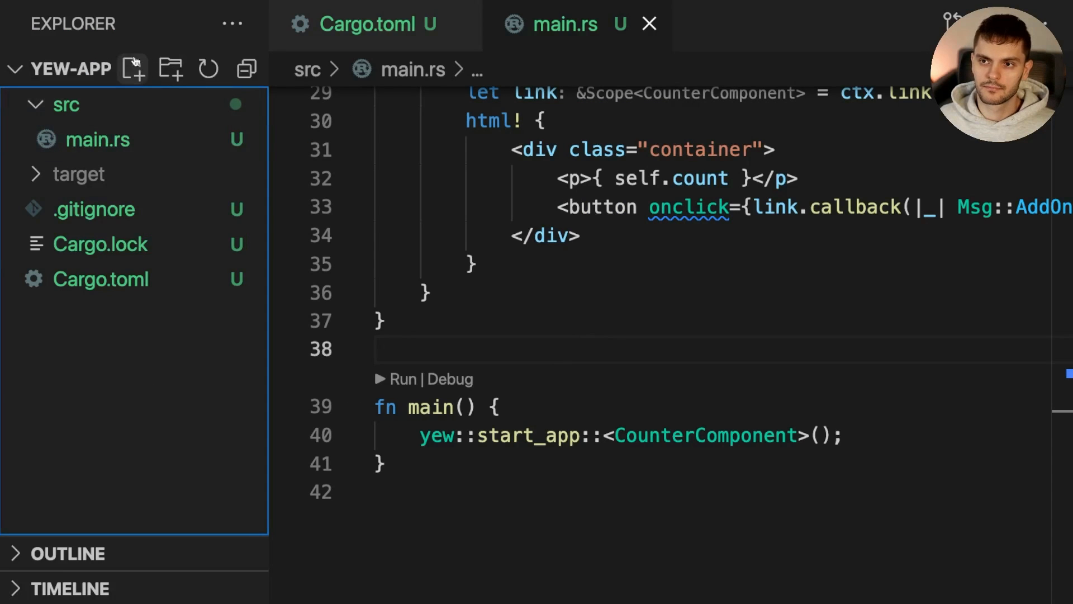
left_click(132, 68)
type("index.html")
key("Return")
type("<!DOCTYPE html> <html>   <head>     <meta charset=\"utf-8\" />     <title>Yew App</title>   </head> </html>")
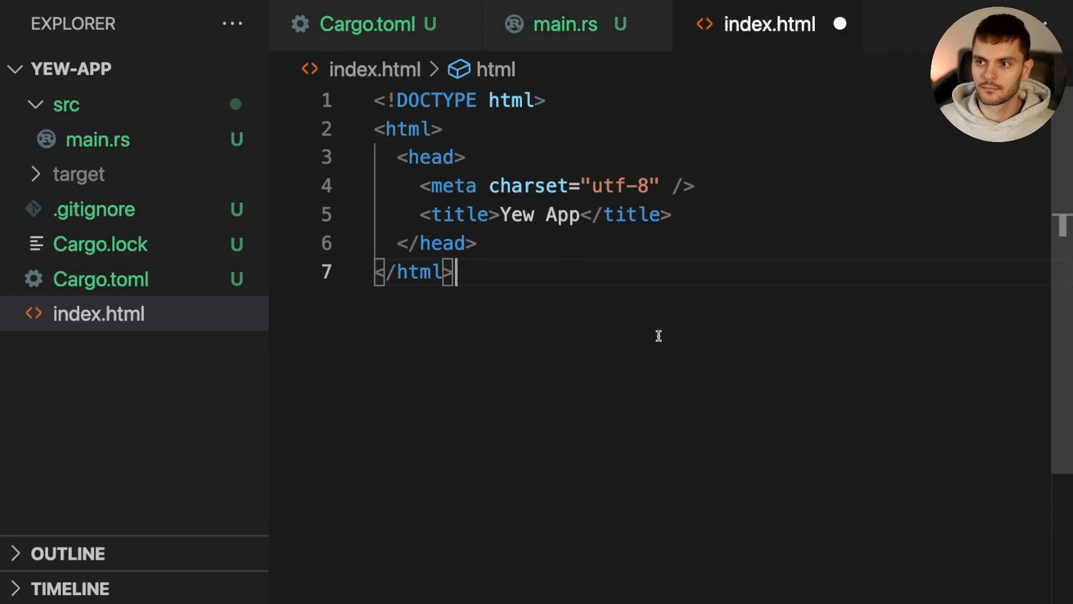
key("ctrl+s")
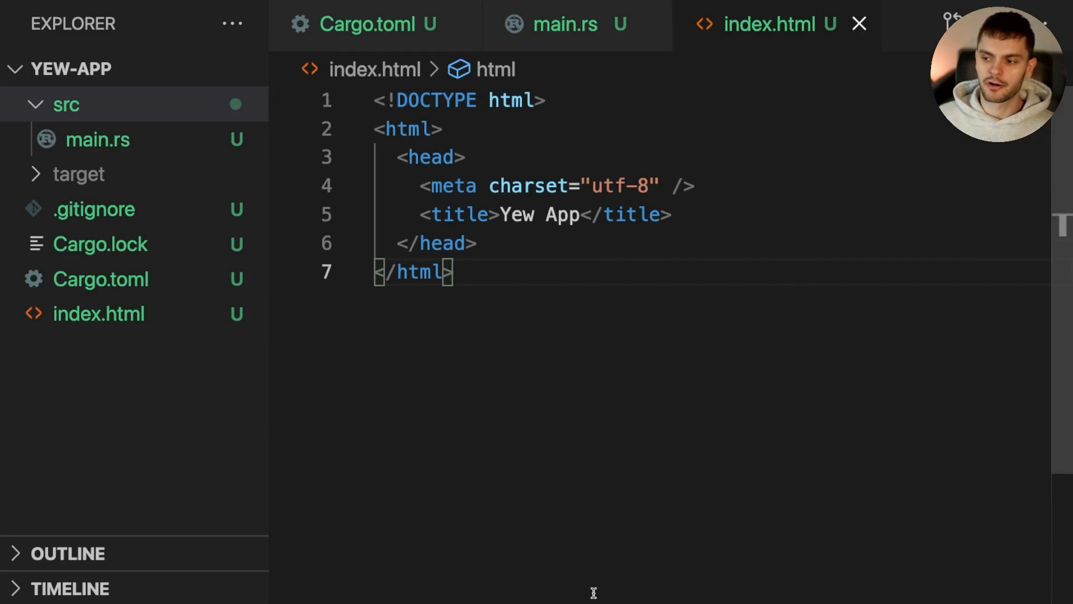
Run trunk serve in the integrated terminal and inspect the generated dist folder.
left_click_drag(594, 598, 618, 281)
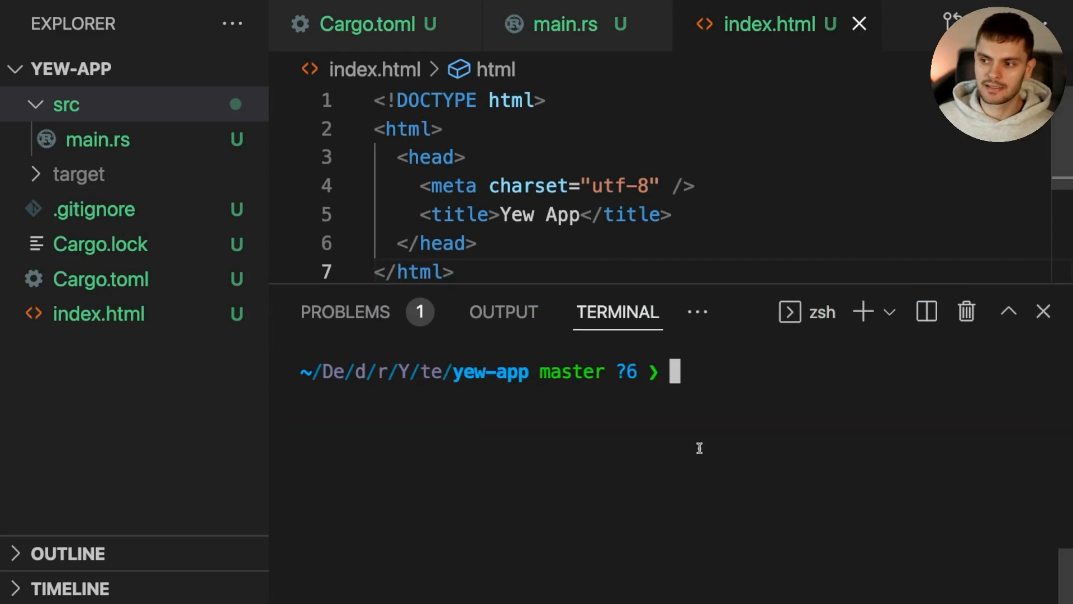
type("trunk serve")
key("Return")
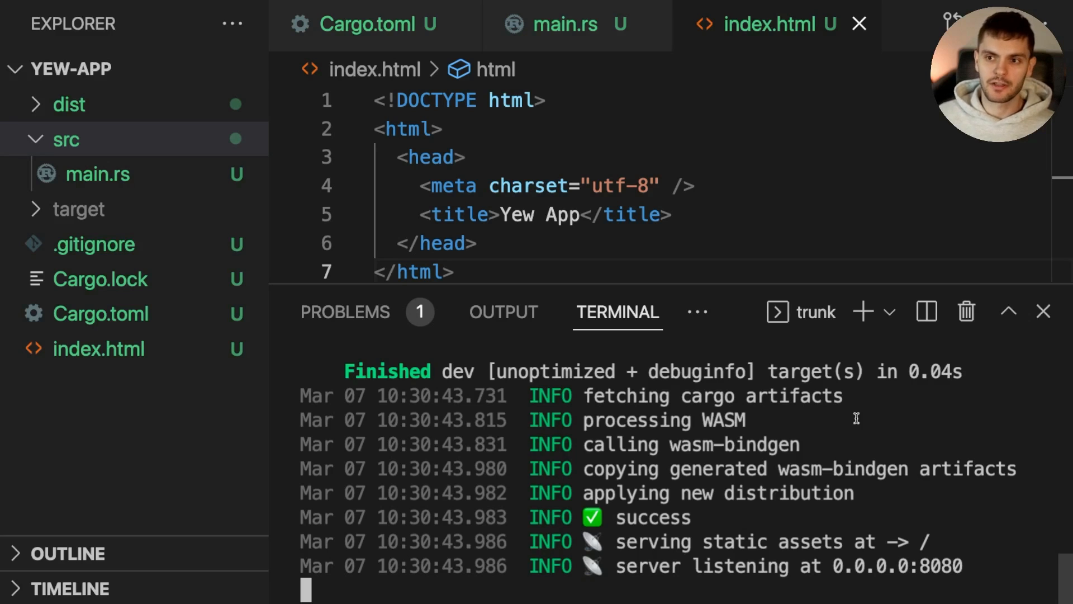
left_click(94, 112)
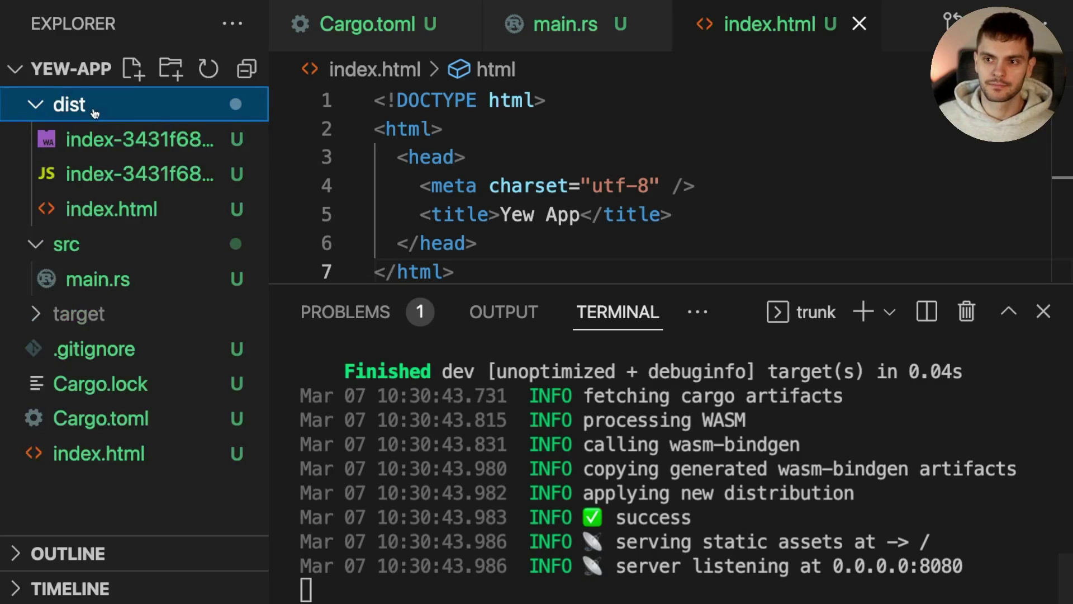
Note the server address listening on port 8080 in the trunk log, then refocus index.html.
left_click_drag(977, 564, 899, 562)
left_click(966, 557)
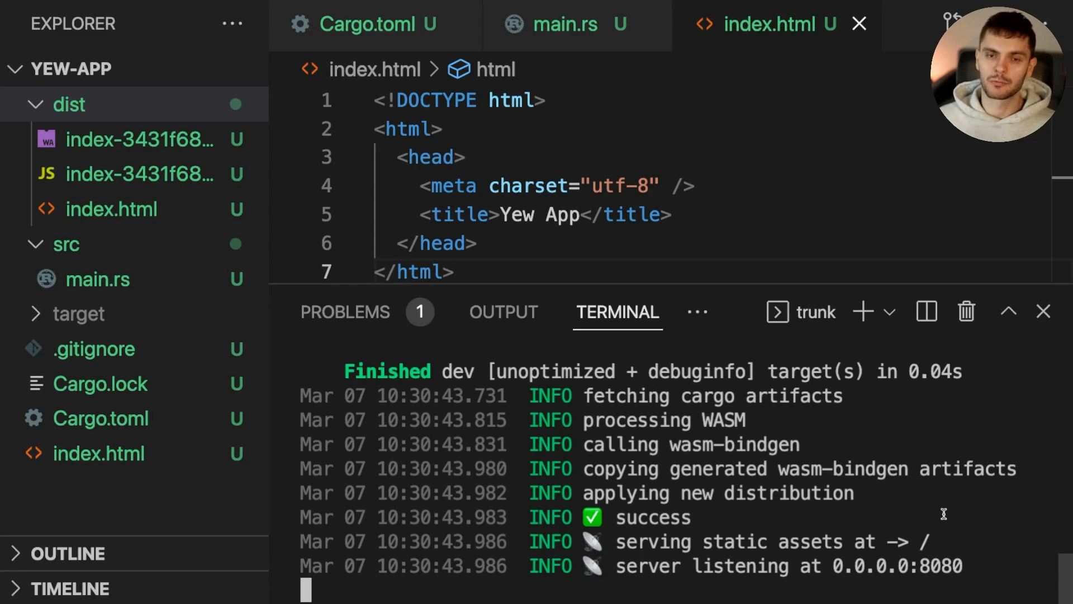
left_click(468, 156)
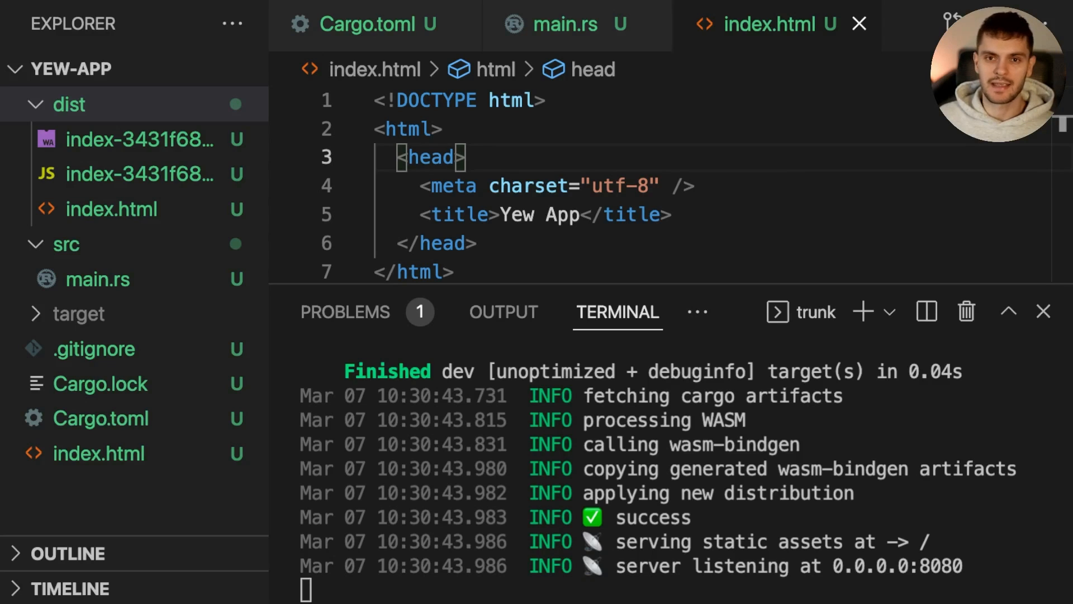
key("super+Tab")
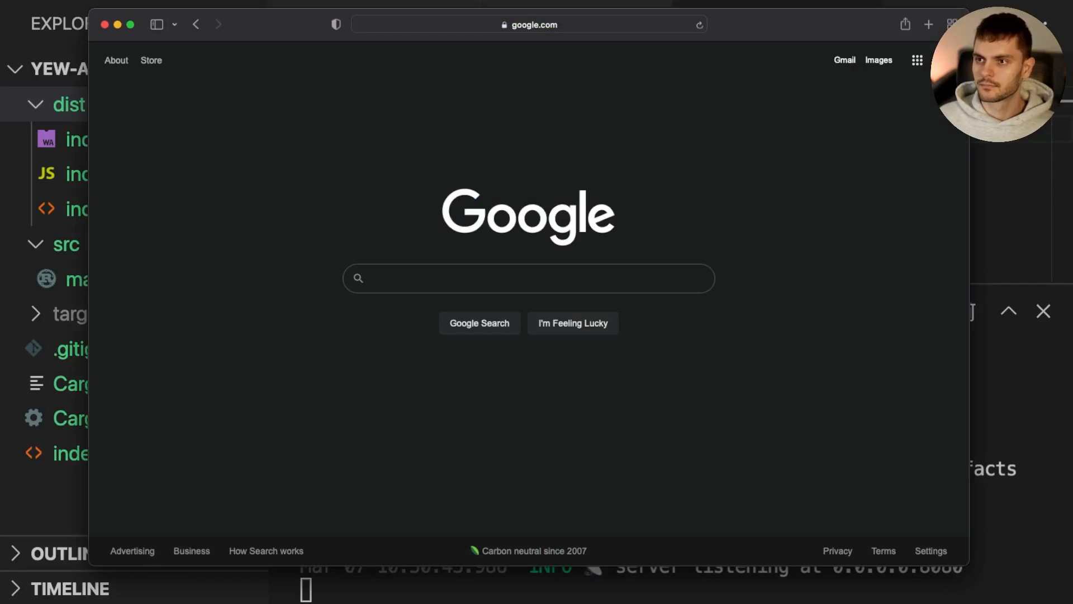
left_click(526, 26)
type("http://localhost:8080/")
key("Return")
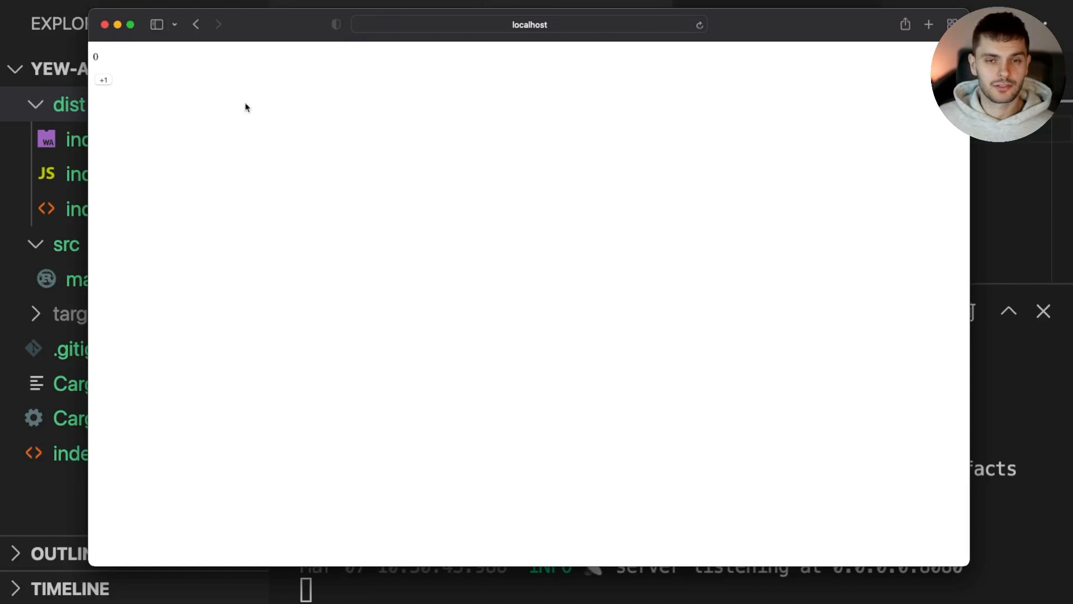
key("super+equal")
key("super+equal")
key("super+equal")
key("super+equal")
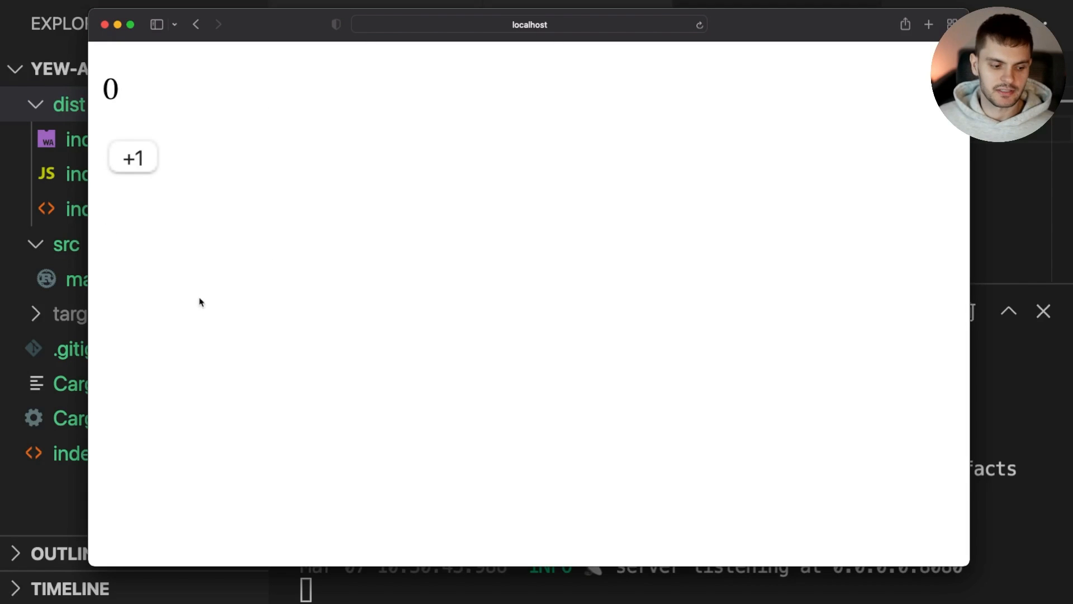
Increment the counter repeatedly with the +1 button up to 15.
double_click(145, 165)
triple_click(144, 164)
double_click(144, 165)
triple_click(145, 165)
double_click(144, 164)
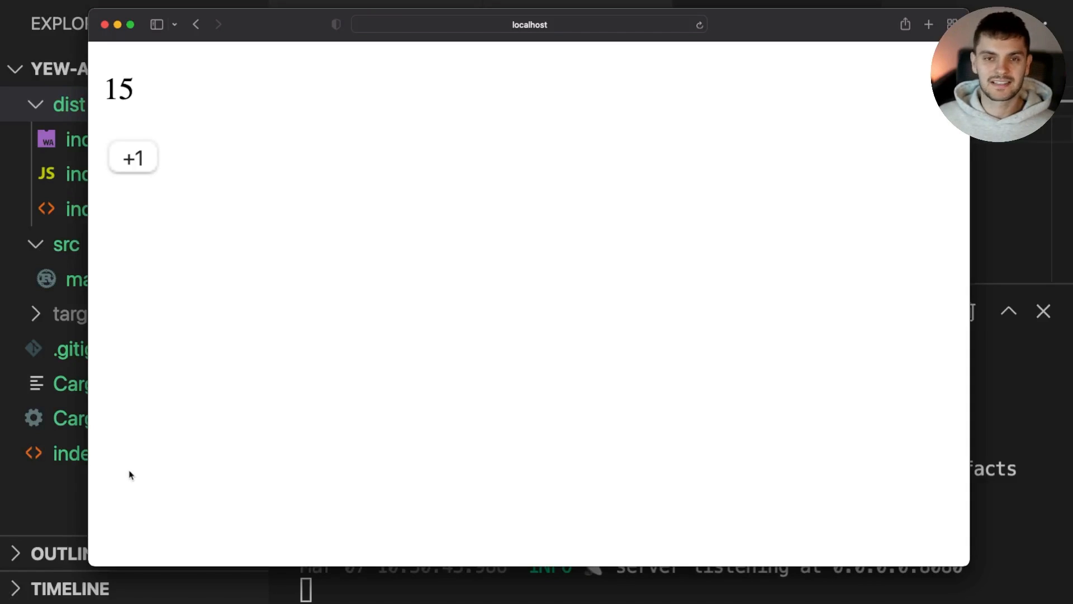
Create style.css at the project root and paste the .container, p, button and hover rules.
left_click(55, 495)
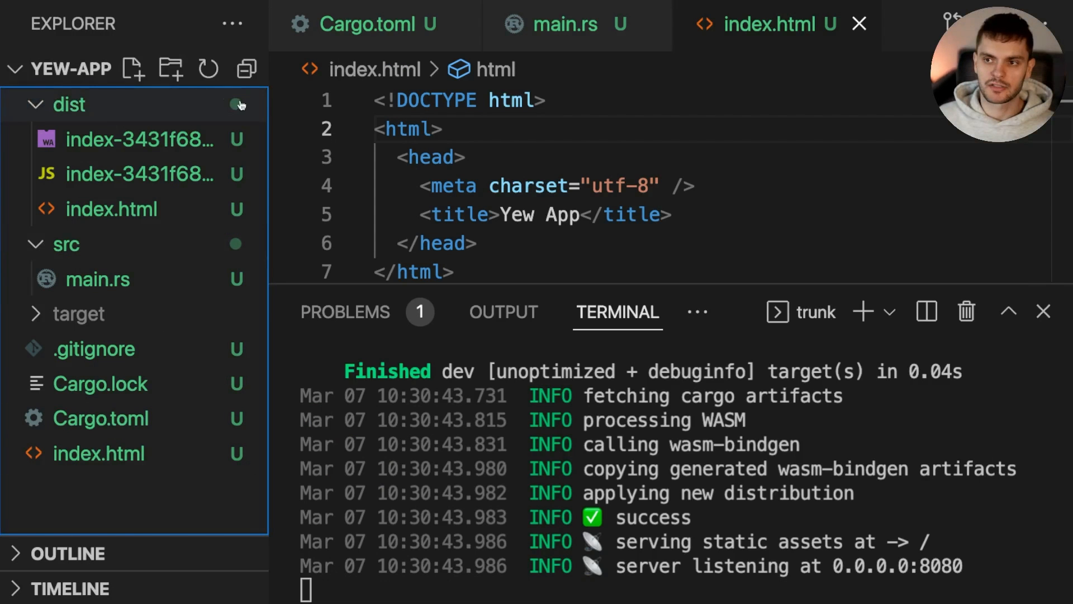
double_click(56, 495)
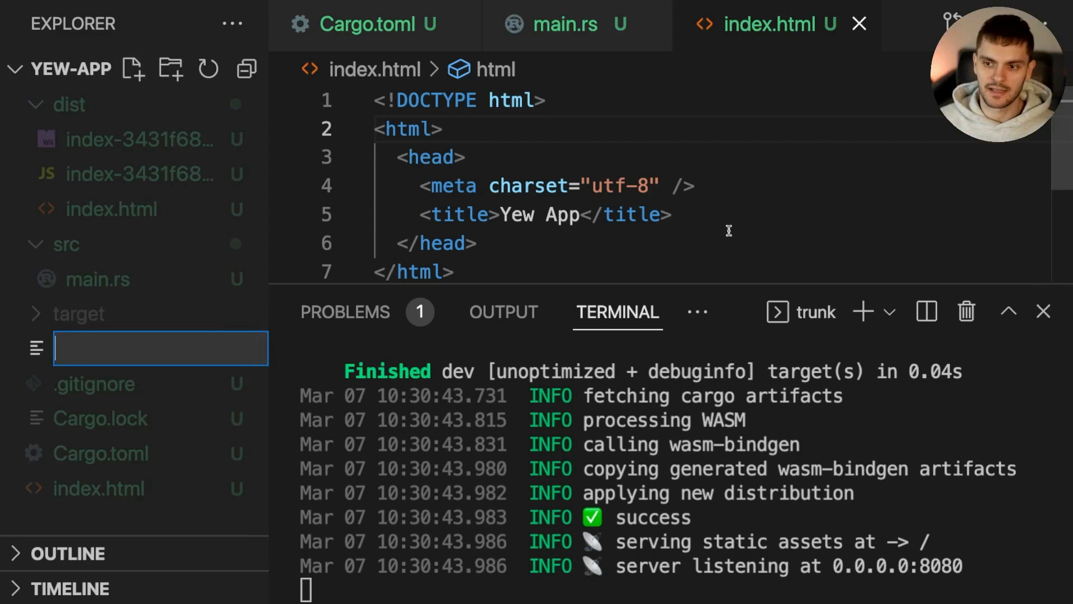
type("style.css")
key("Return")
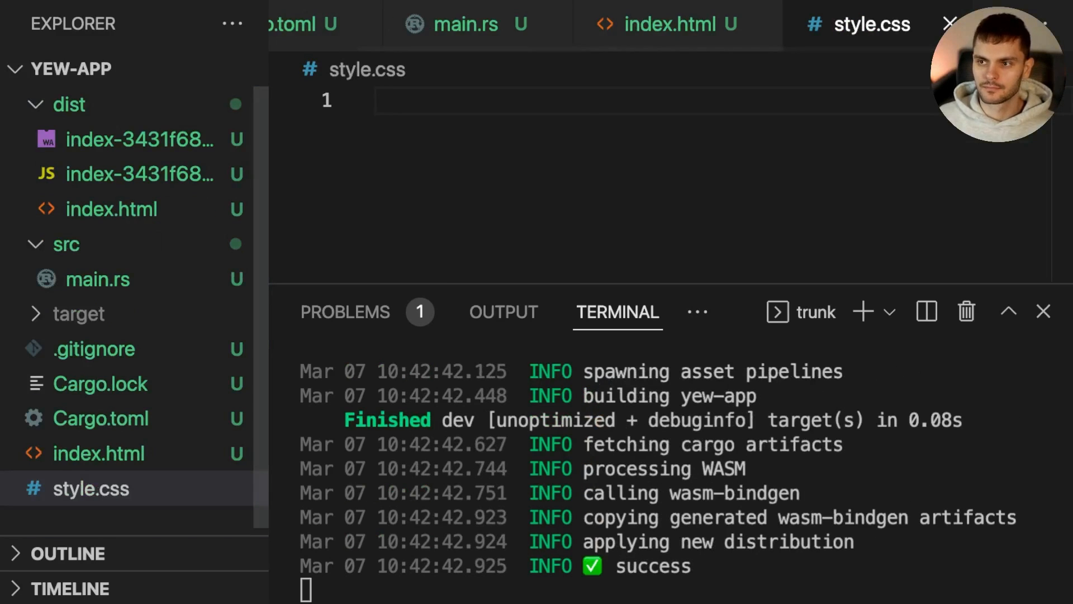
left_click(1043, 311)
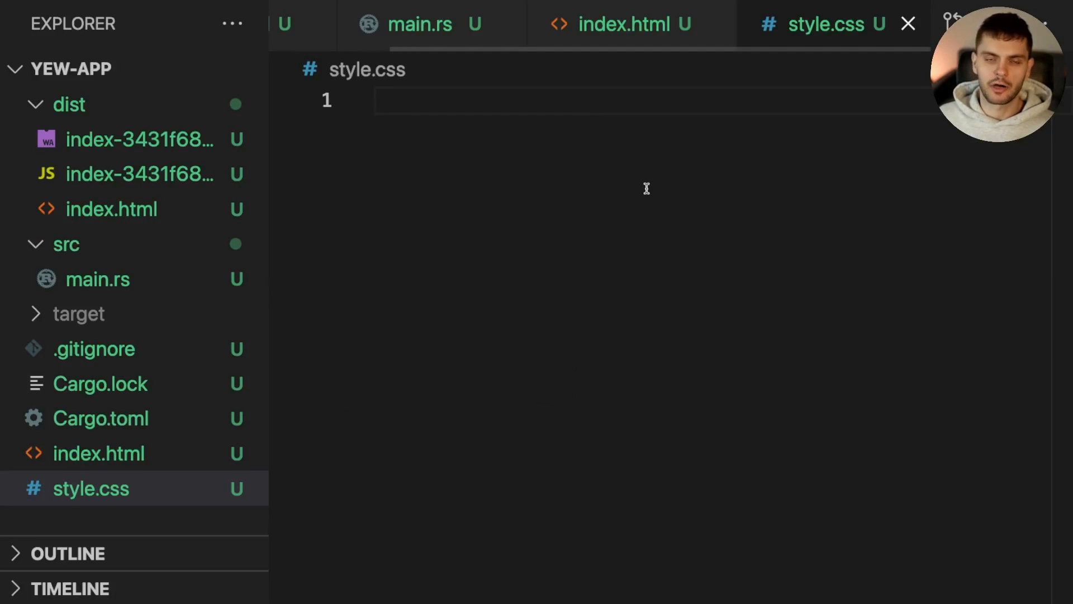
key("ctrl+v")
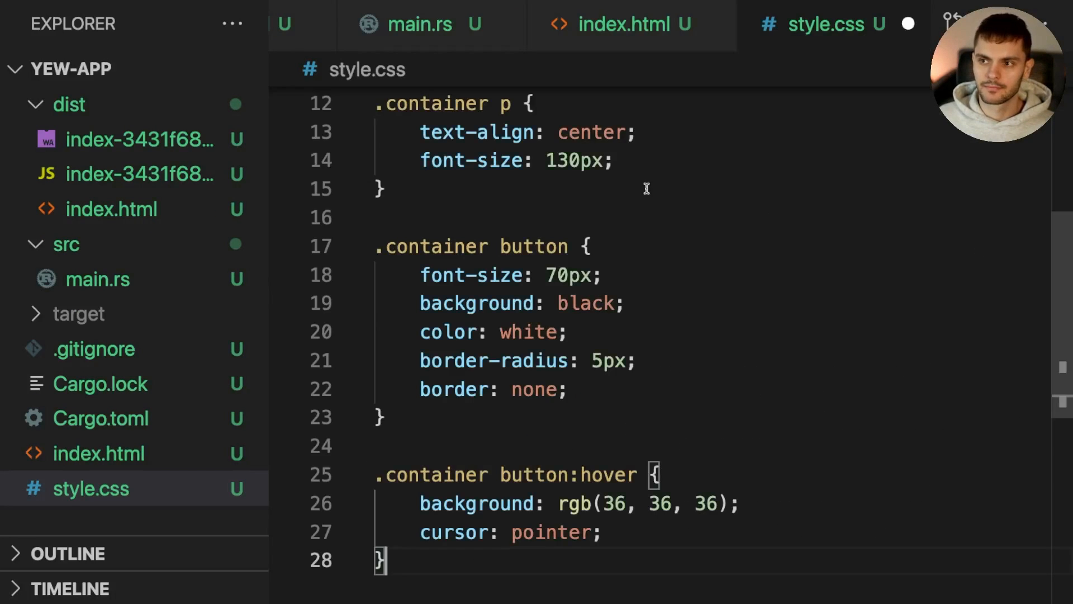
scroll(647, 181, "up", 5)
left_click(810, 238)
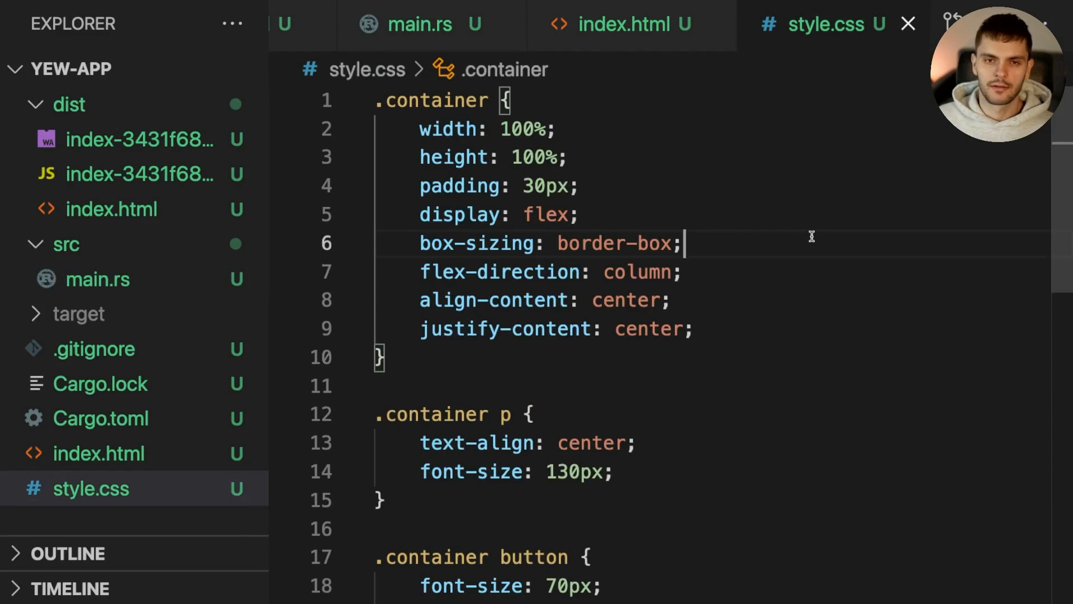
Compare the container class in main.rs with the .container rule's properties in style.css.
left_click(423, 27)
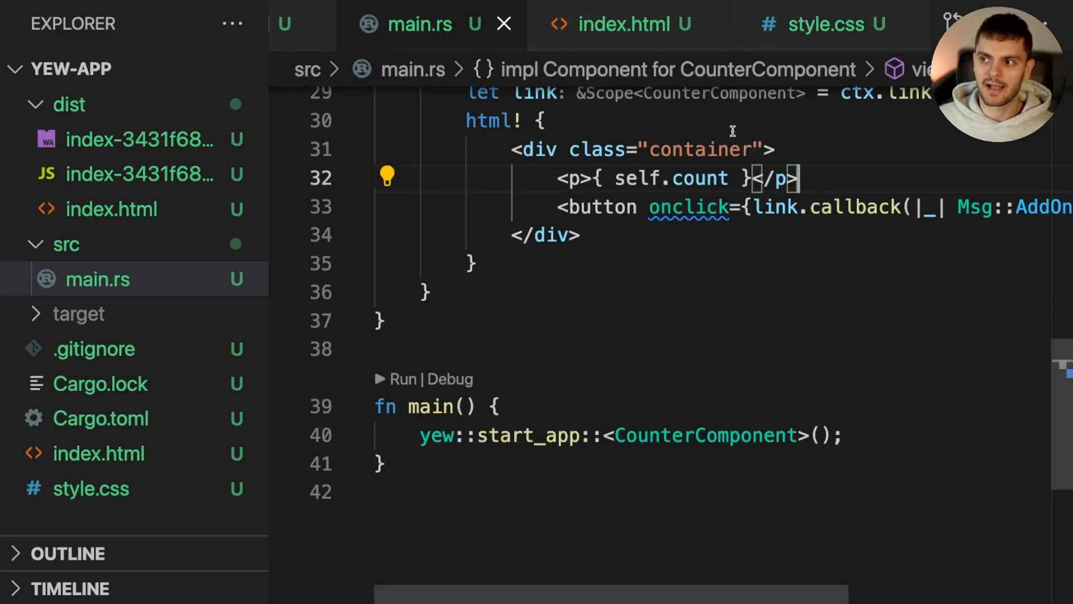
double_click(708, 150)
left_click(826, 24)
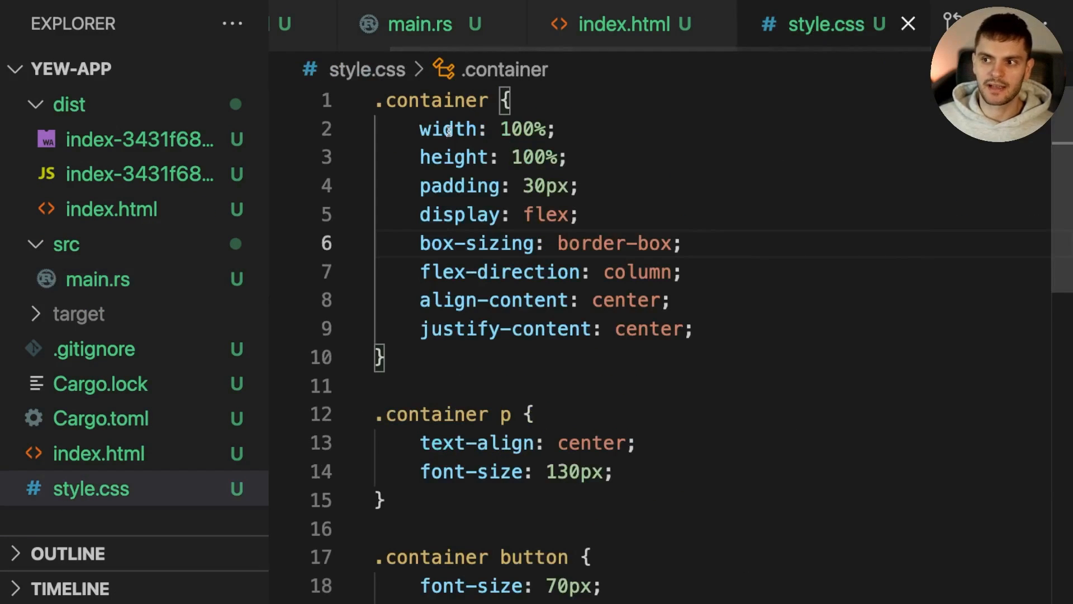
left_click_drag(409, 128, 737, 327)
left_click(726, 437)
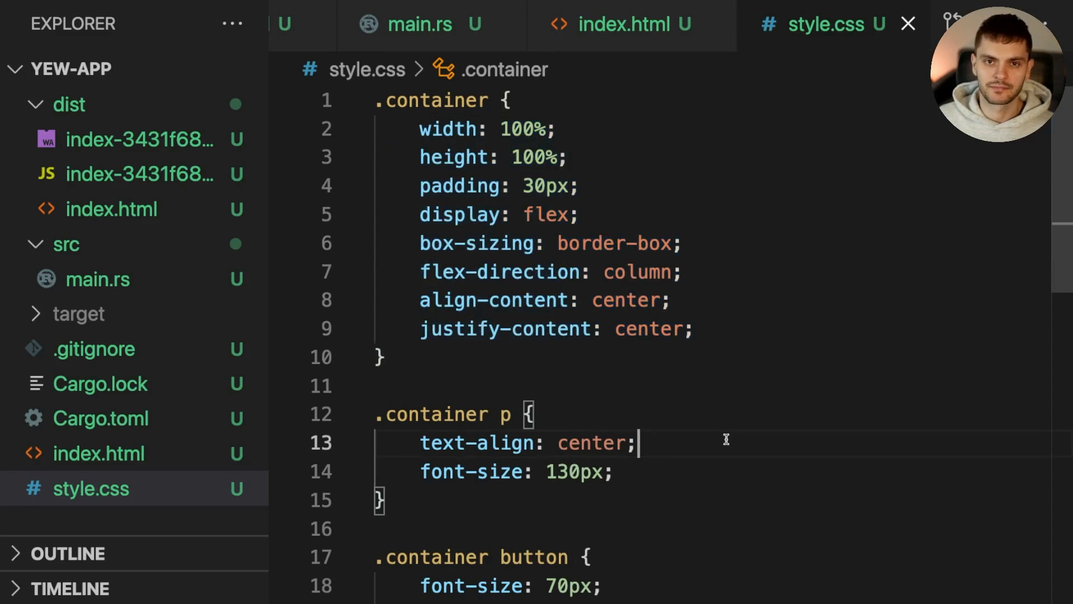
left_click(679, 386)
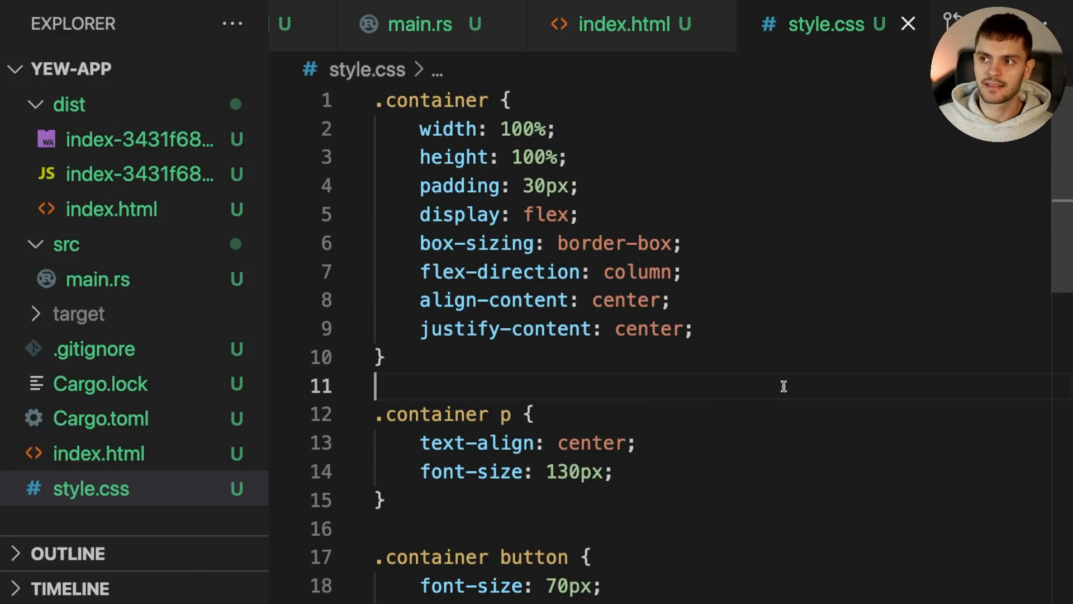
Add <link data-trunk rel="css" href="style.css" /> after the title in index.html and save.
left_click(609, 33)
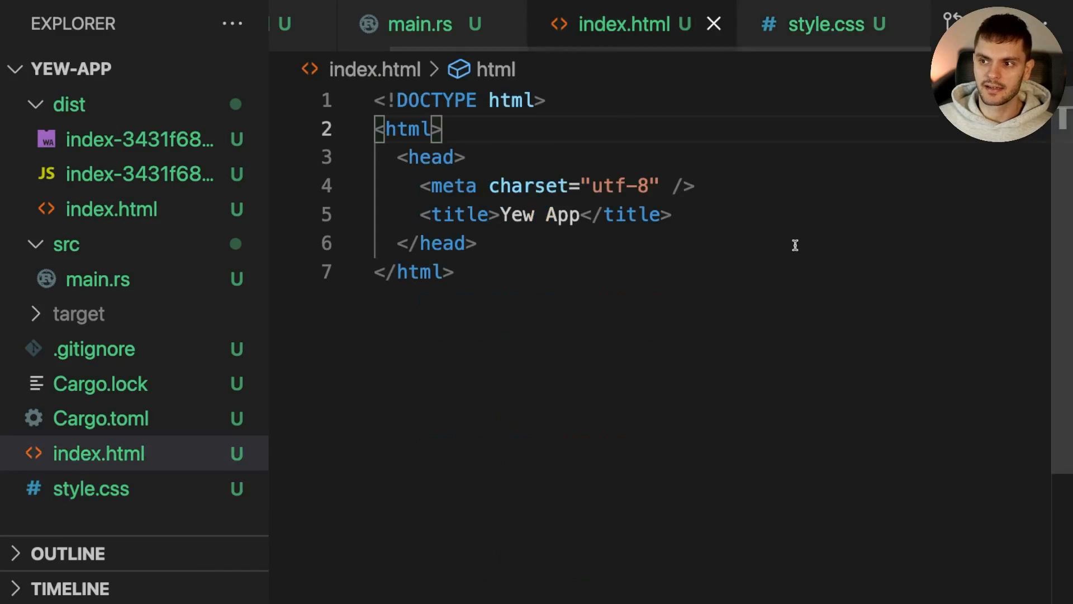
left_click(757, 208)
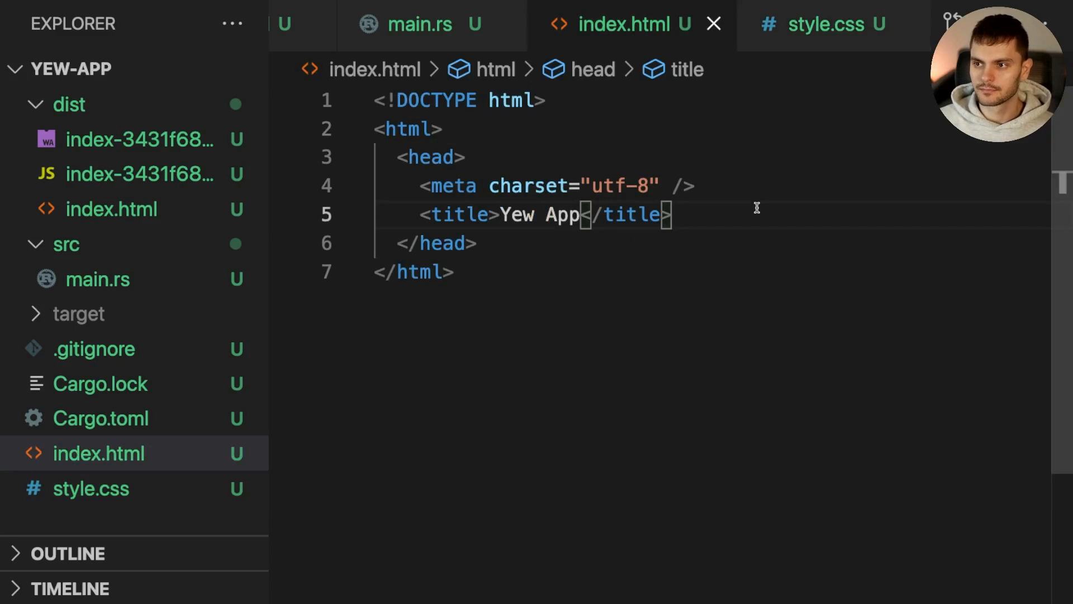
key("Return")
type("<link data-trunk rel=\"css\" href=\"style.css\" />")
key("ctrl+s")
Highlight the data-trunk attribute that tells trunk to bundle the stylesheet.
left_click(524, 313)
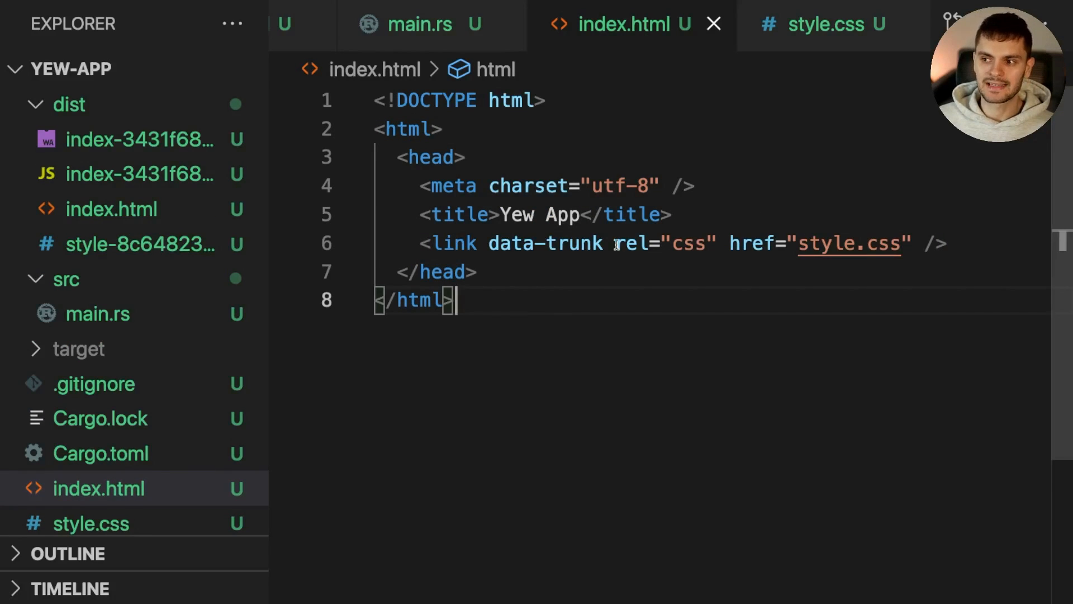
left_click_drag(610, 243, 479, 242)
left_click(550, 320)
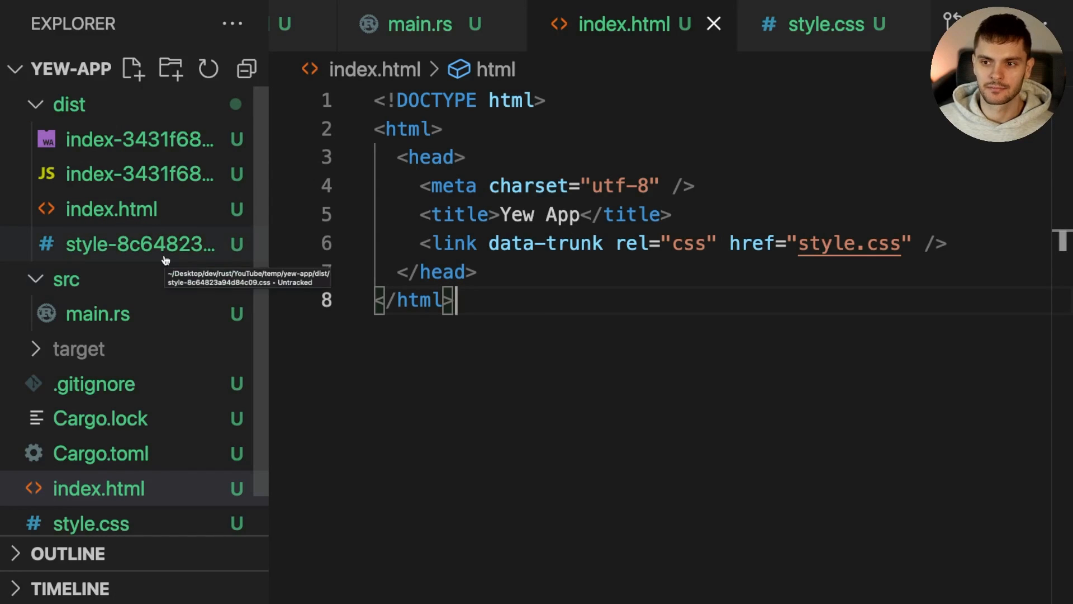
Switch to Safari to view the restyled counter with its large count and wide black +1 button.
key("super+Tab")
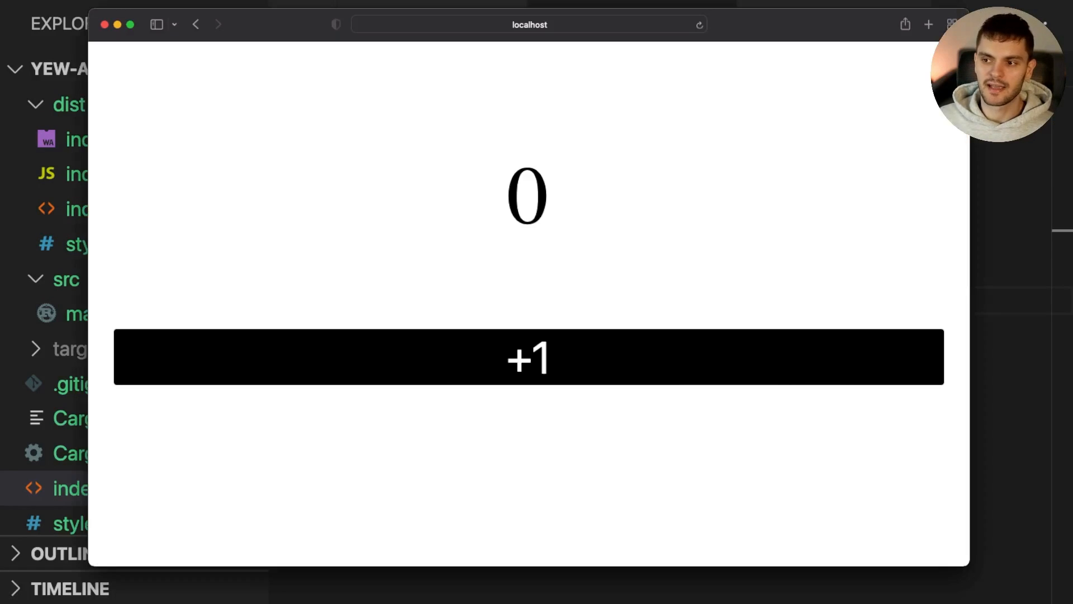